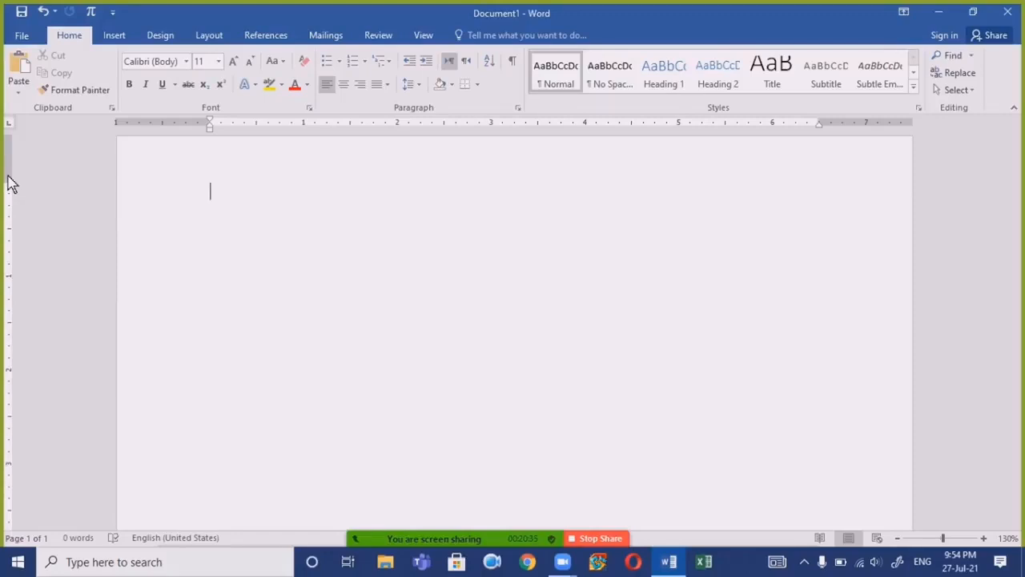
Close the blank document without saving its changes and restart Word.
click(149, 204)
click(957, 91)
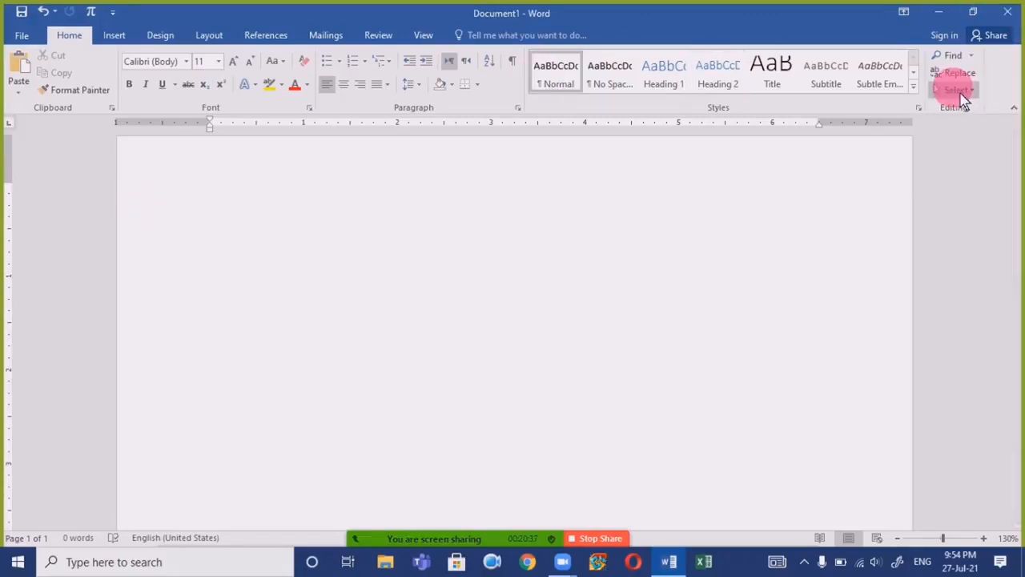
key(alt+F4)
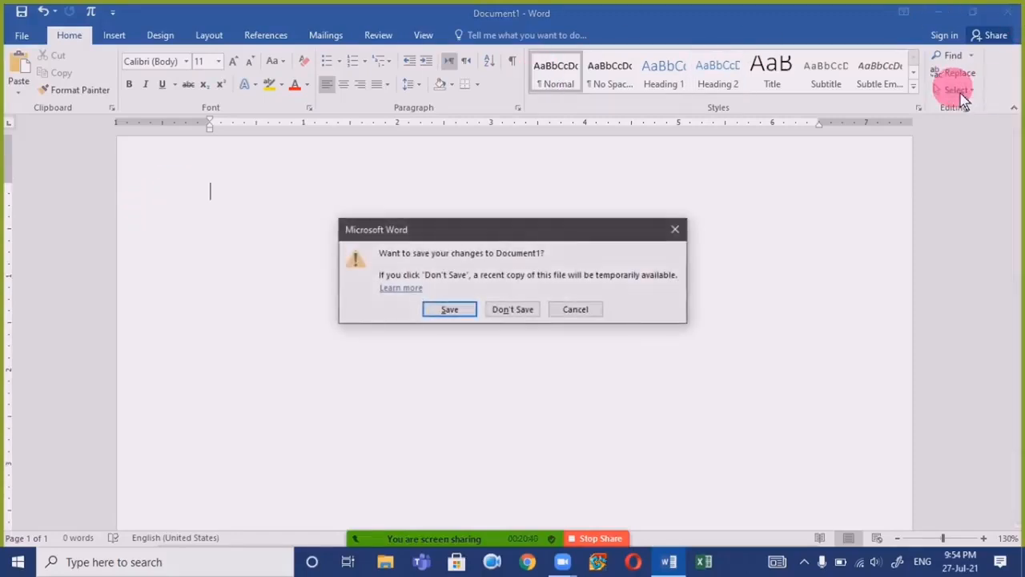
key(n)
click(1001, 14)
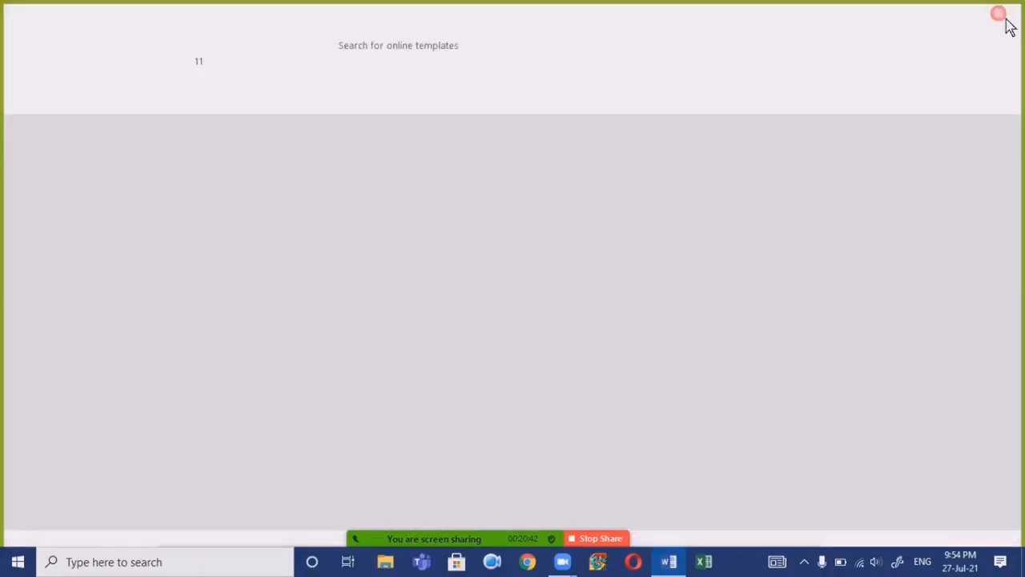
click(671, 561)
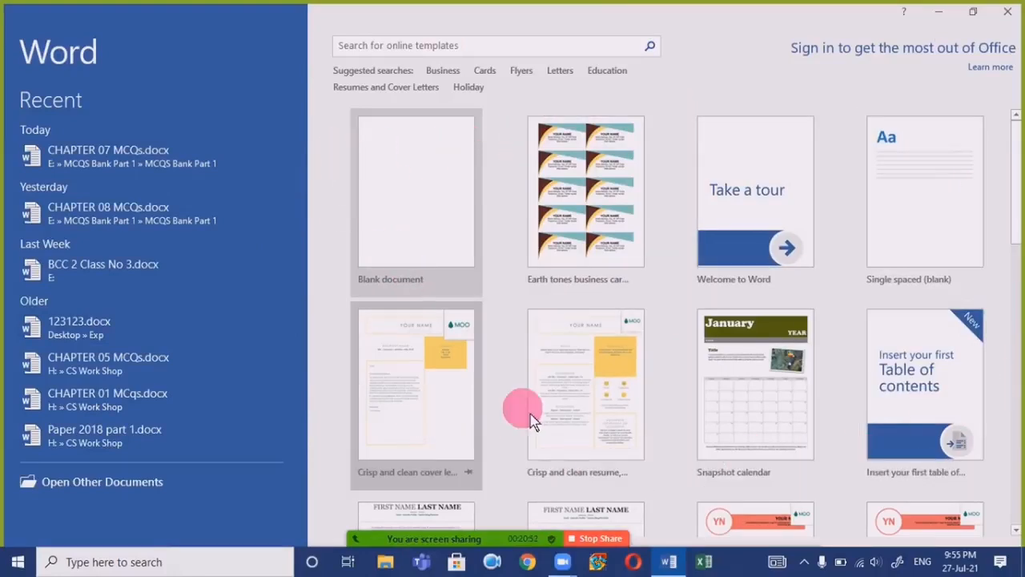
Browse the document templates offered on the start screen down to the end.
scroll(793, 343, down, 10)
scroll(813, 356, down, 3)
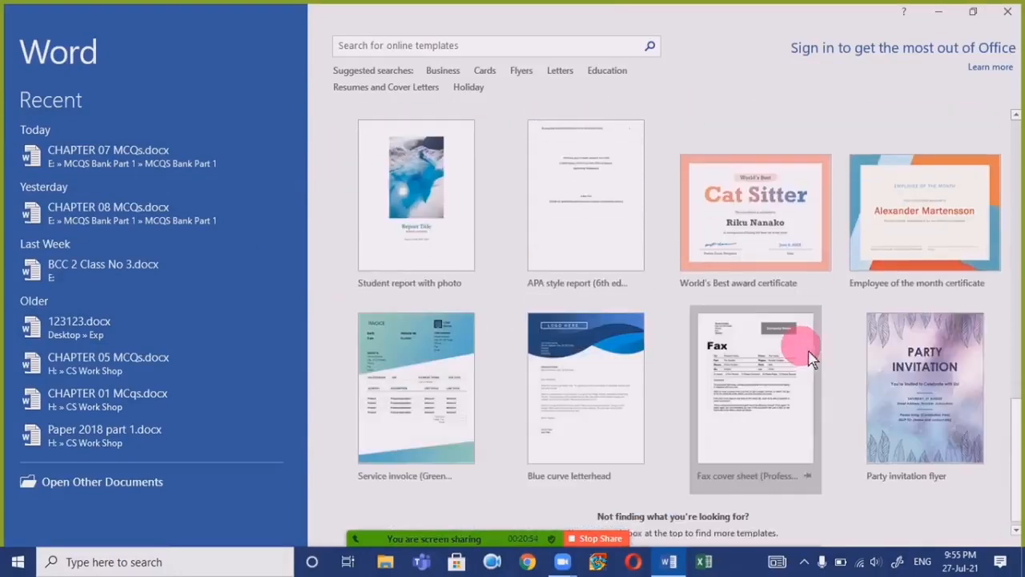
scroll(801, 353, up, 12)
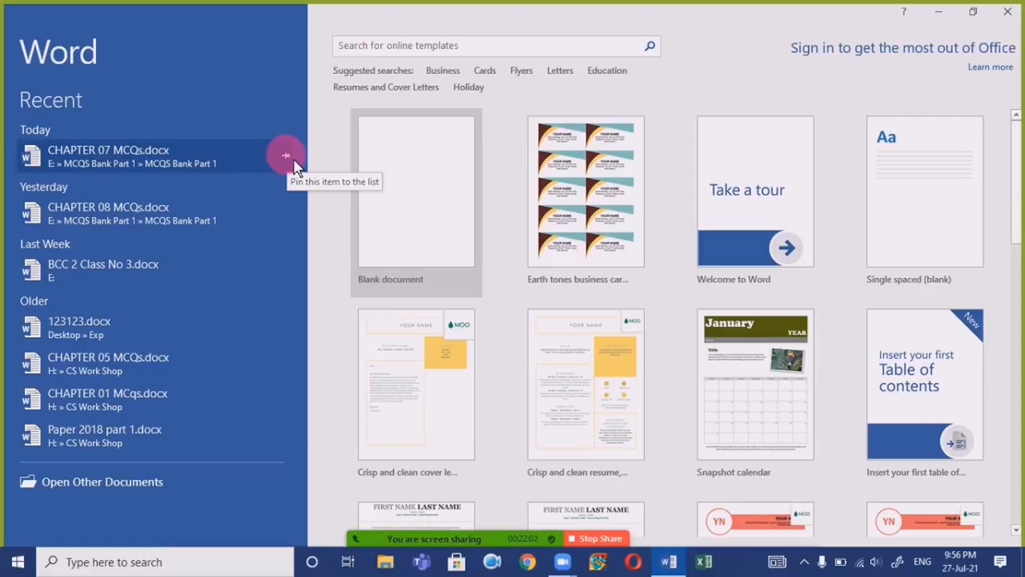
Pin CHAPTER 07 MCQs.docx to the recent documents and unpin it again.
click(292, 159)
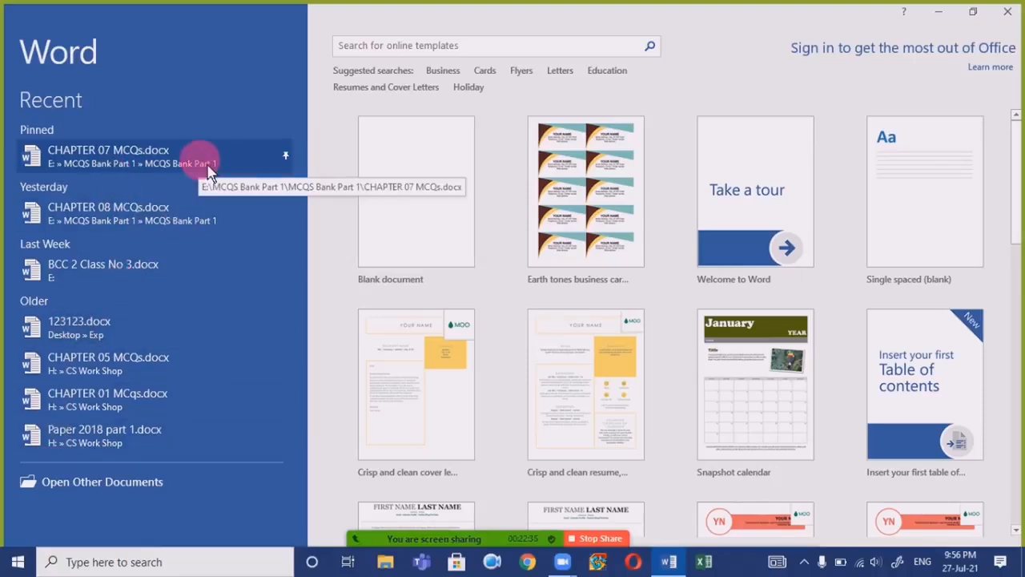
click(293, 157)
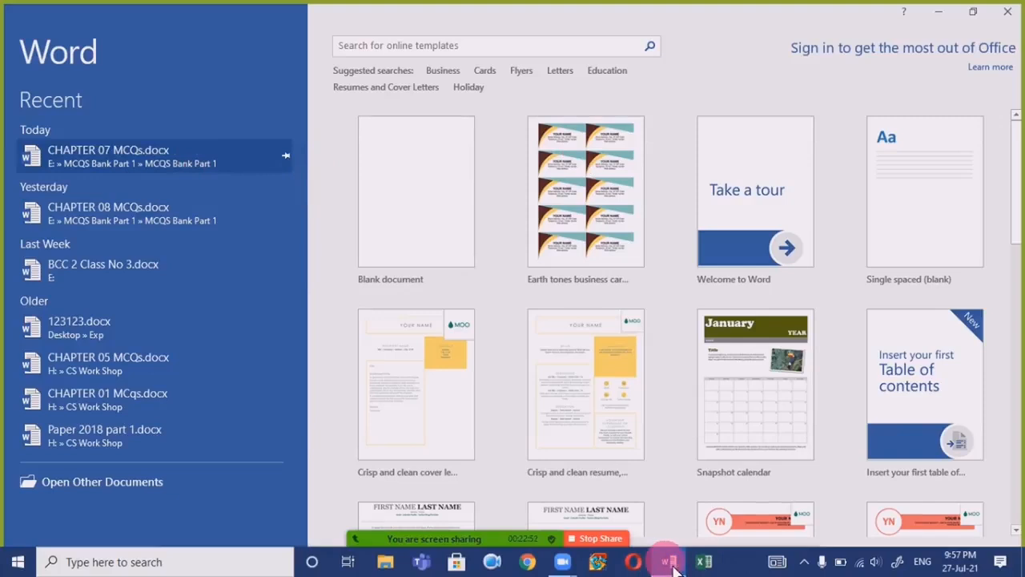
View Word's jump list of recent documents and dismiss it.
mouse_move(675, 567)
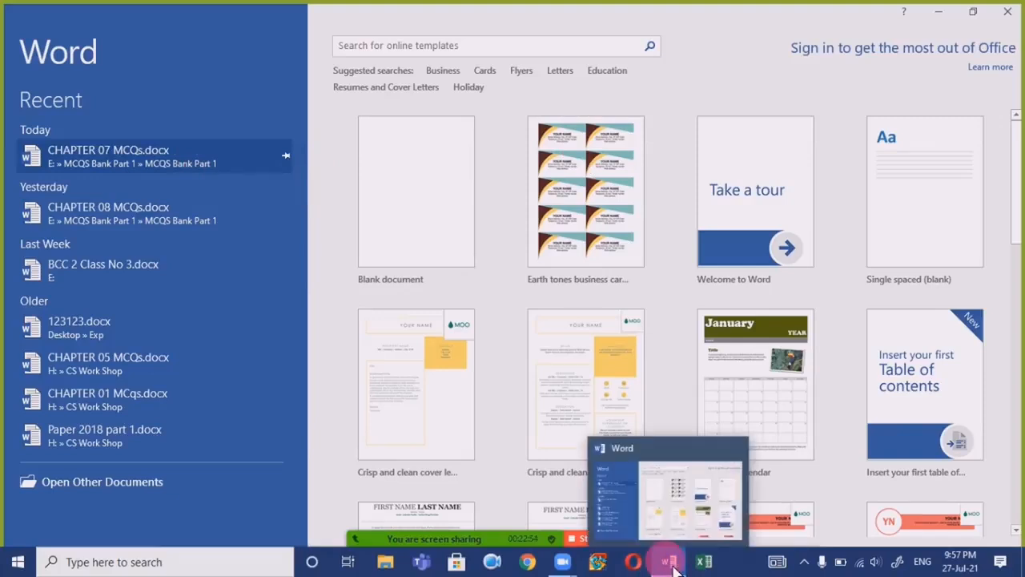
right_click(674, 567)
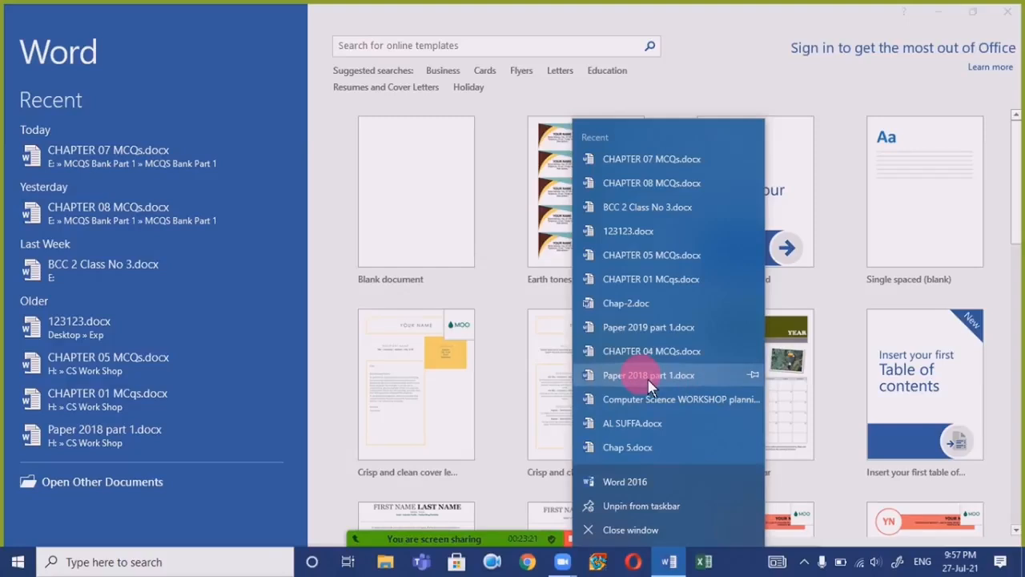
click(276, 26)
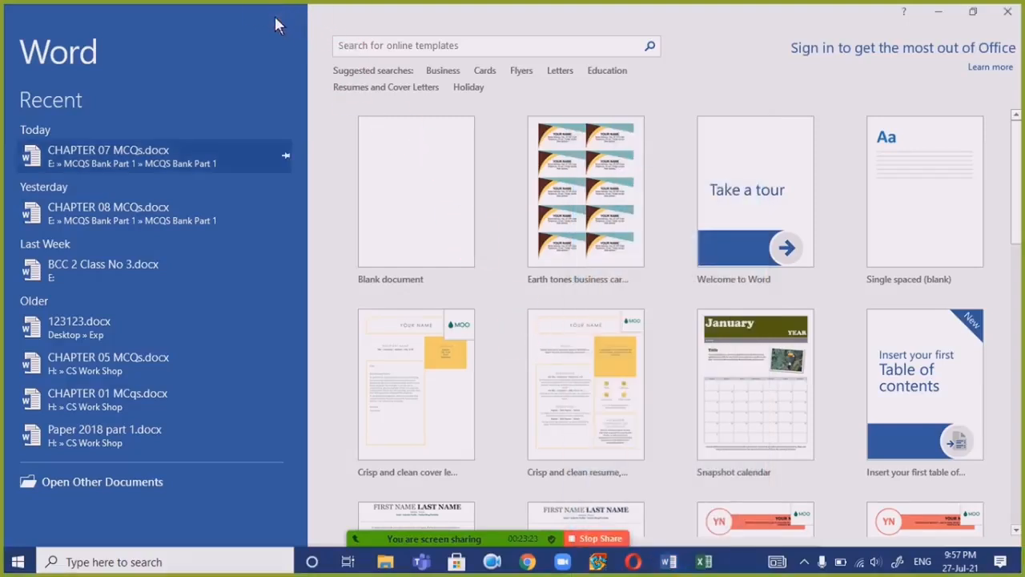
click(276, 26)
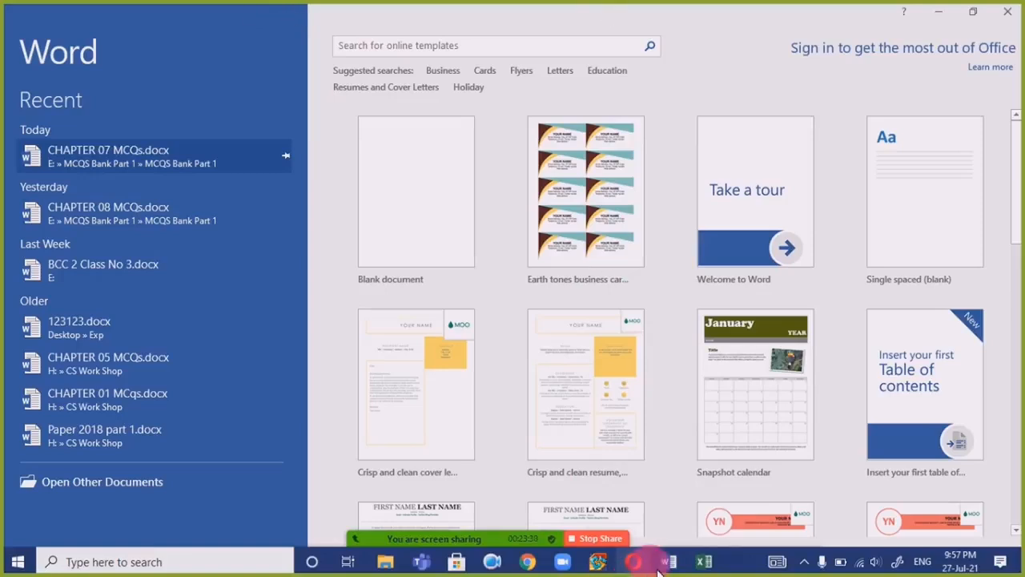
Open the recent document Paper 2018 part 1.docx from Word's jump list.
mouse_move(671, 565)
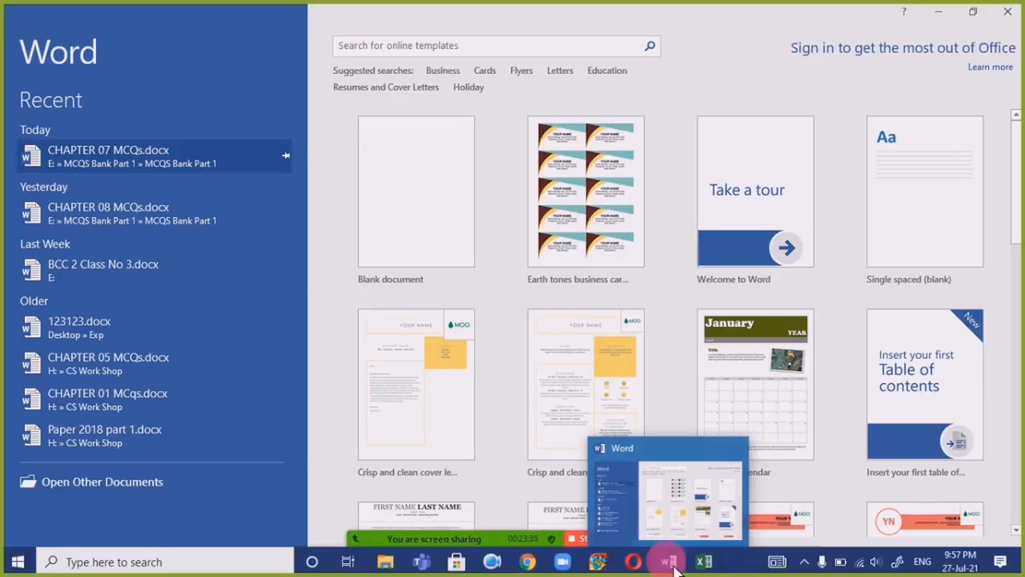
right_click(671, 563)
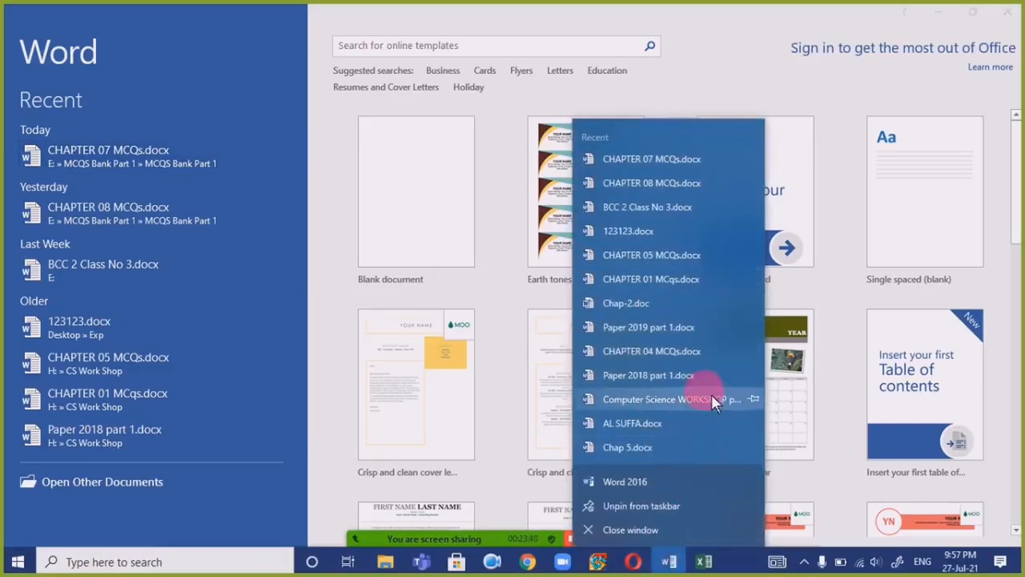
click(637, 376)
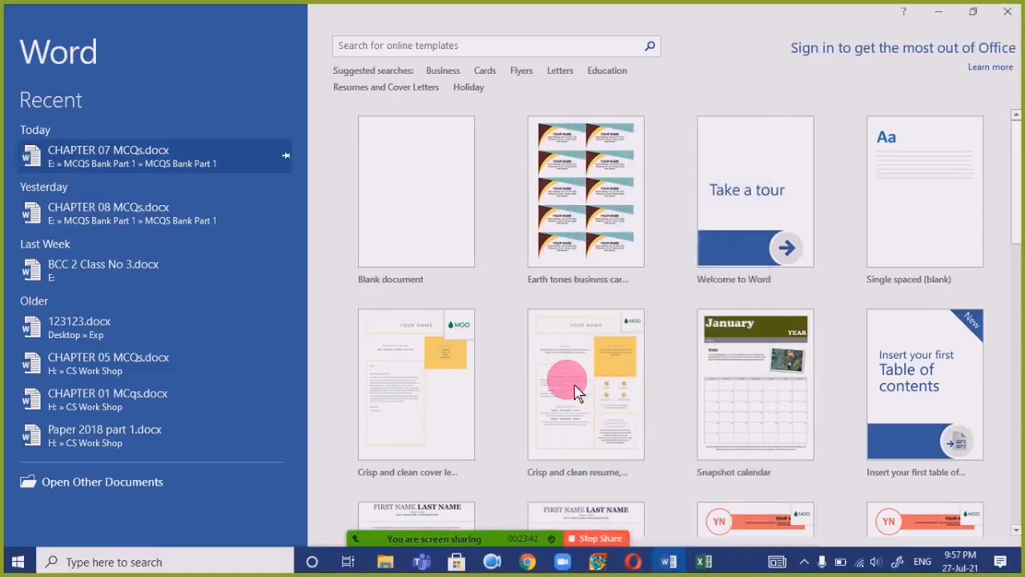
Look through the questions in Paper 2018 part 1.docx to the last page and close the document.
scroll(524, 353, down, 5)
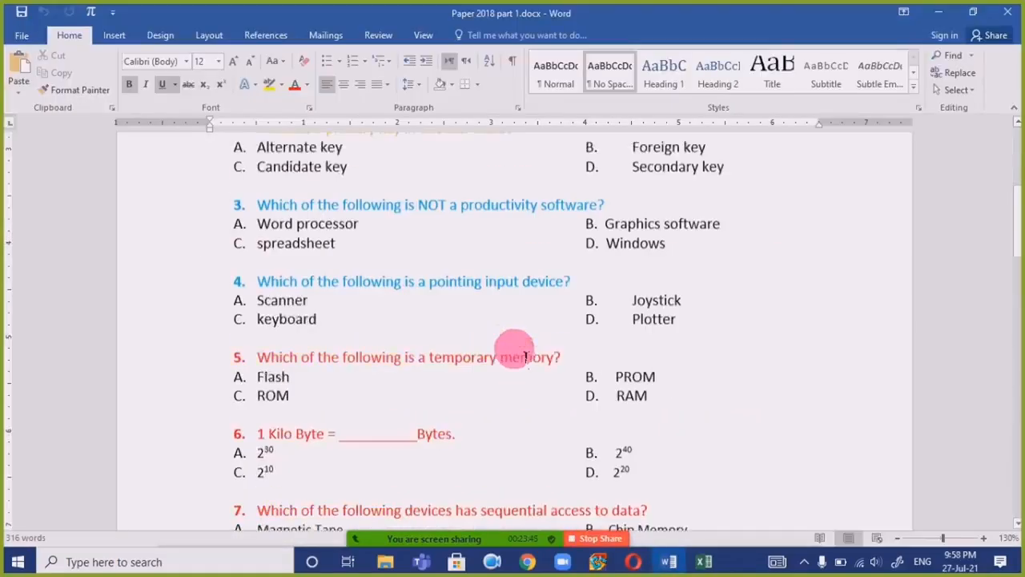
scroll(525, 356, down, 20)
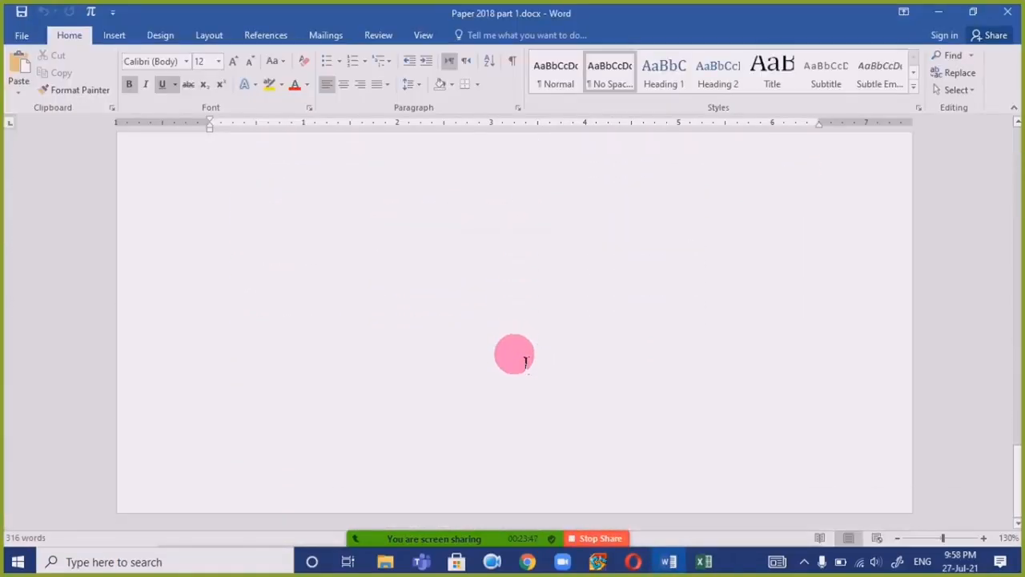
scroll(525, 360, up, 20)
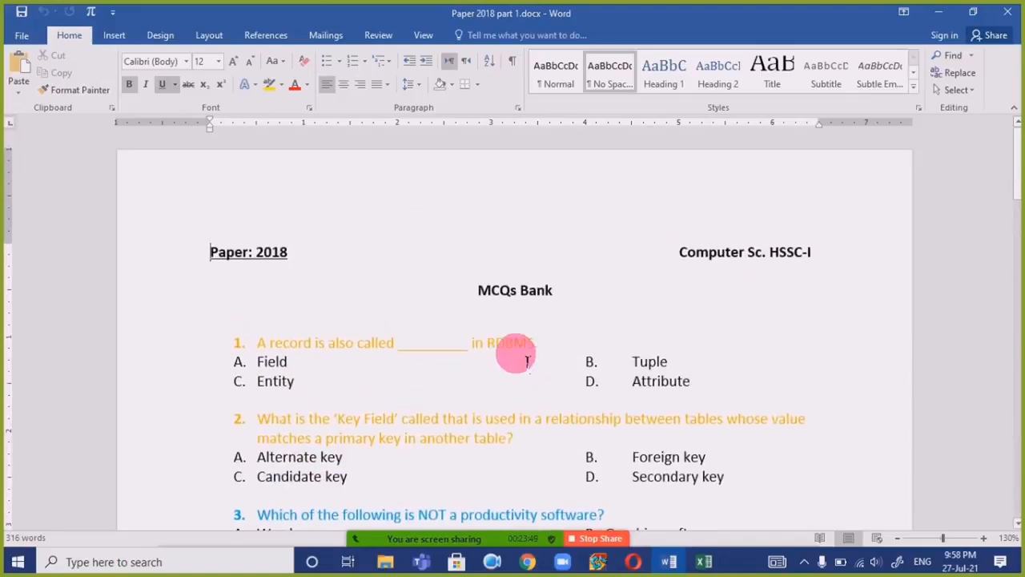
key(ctrl+w)
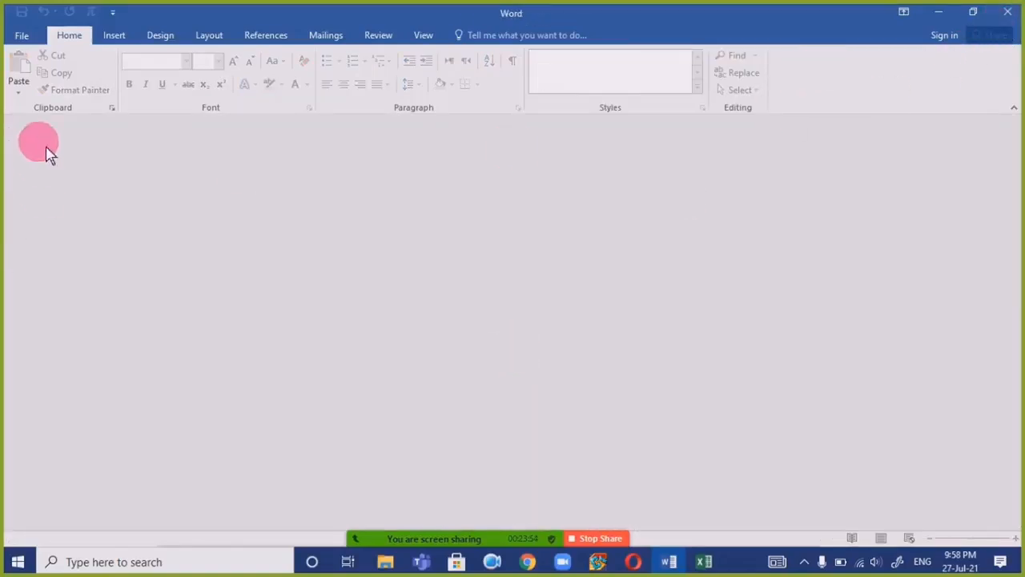
Create a new blank document and leave its page empty.
key(ctrl+n)
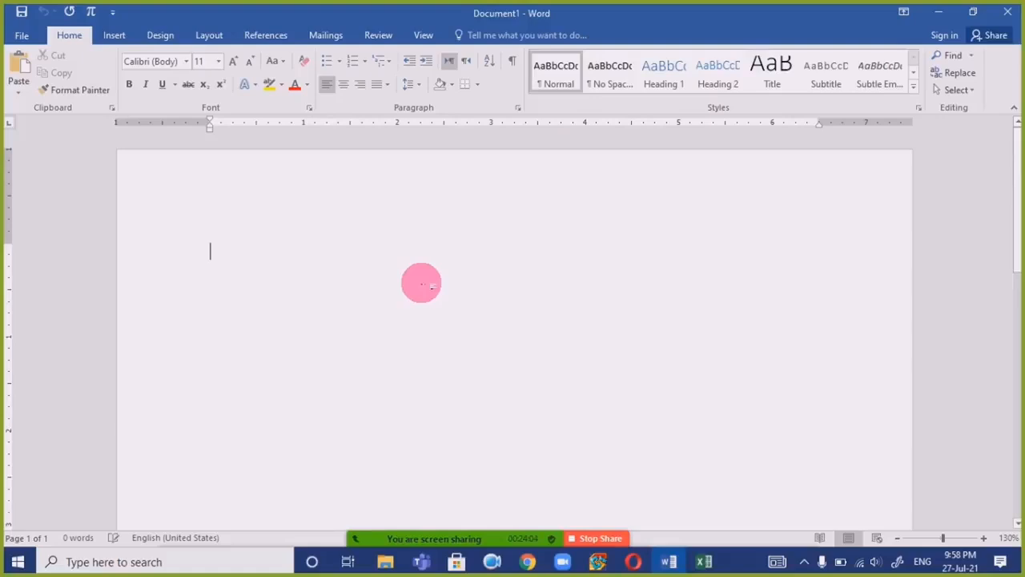
text(+[/)
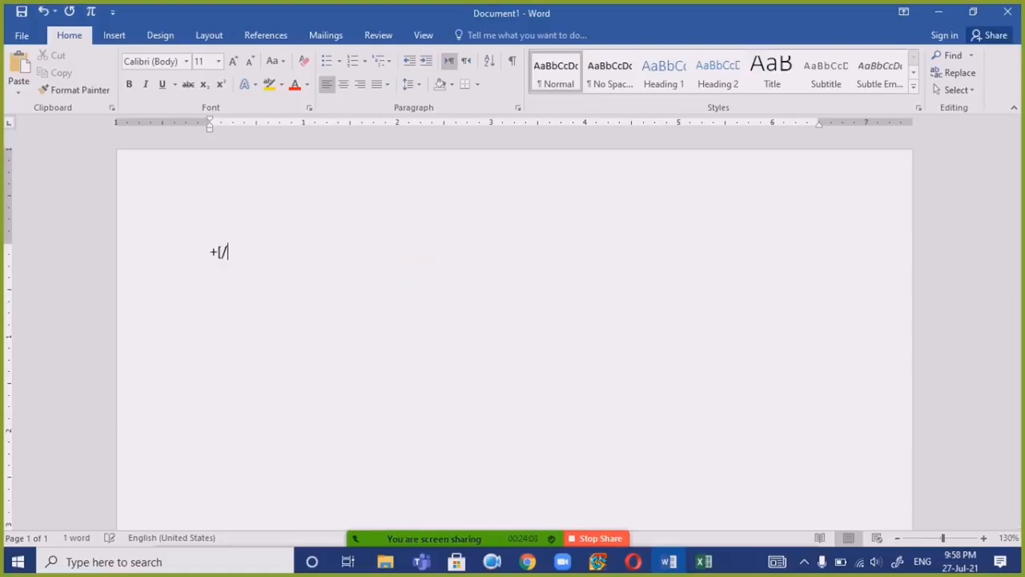
key(BackSpace)
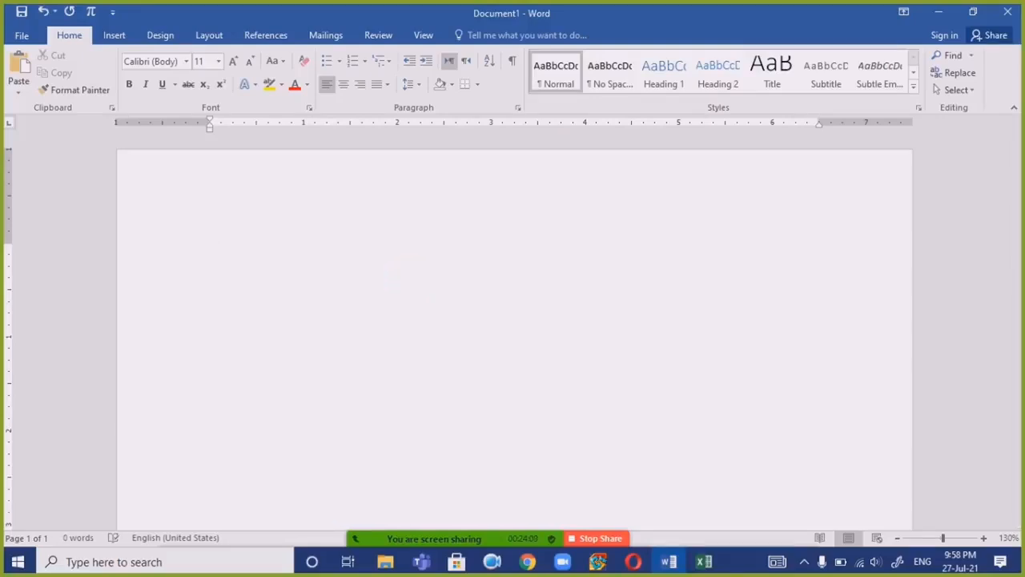
Generate one paragraph of sample text in the document with the formula =rand(1).
text(=rand)
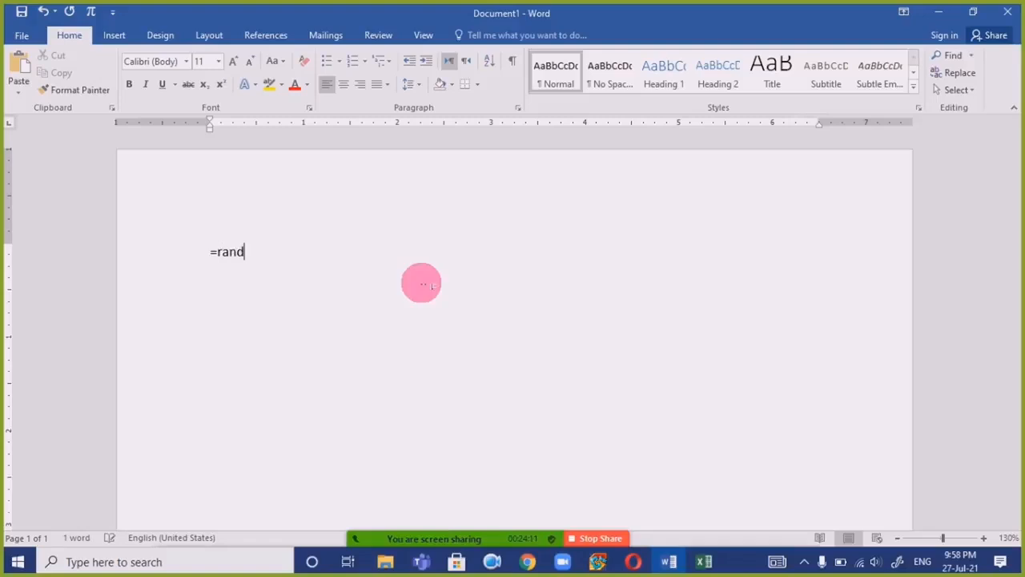
text(())
key(Left)
text(1)
key(Right)
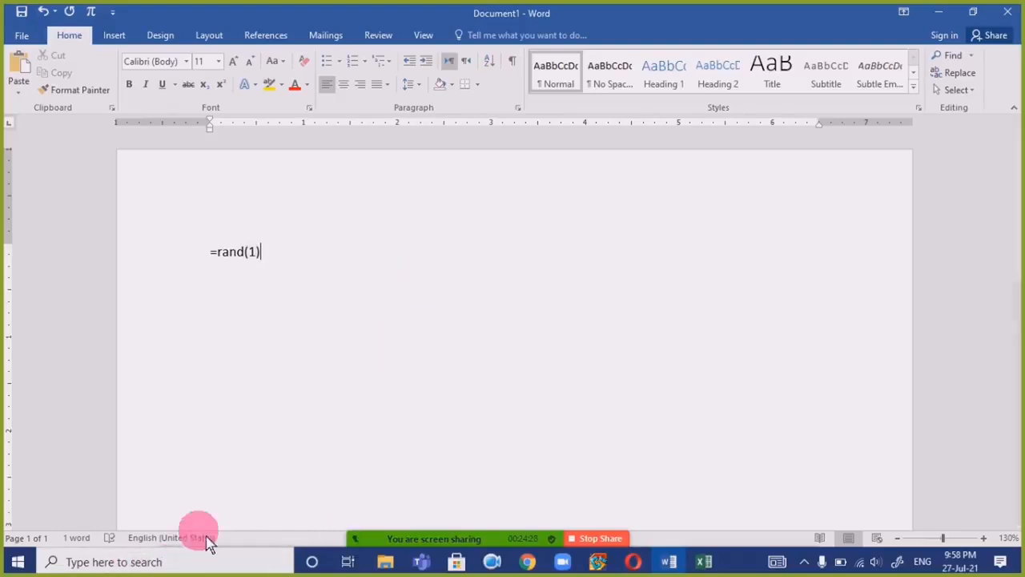
scroll(229, 409, up, 20)
scroll(252, 388, up, 8)
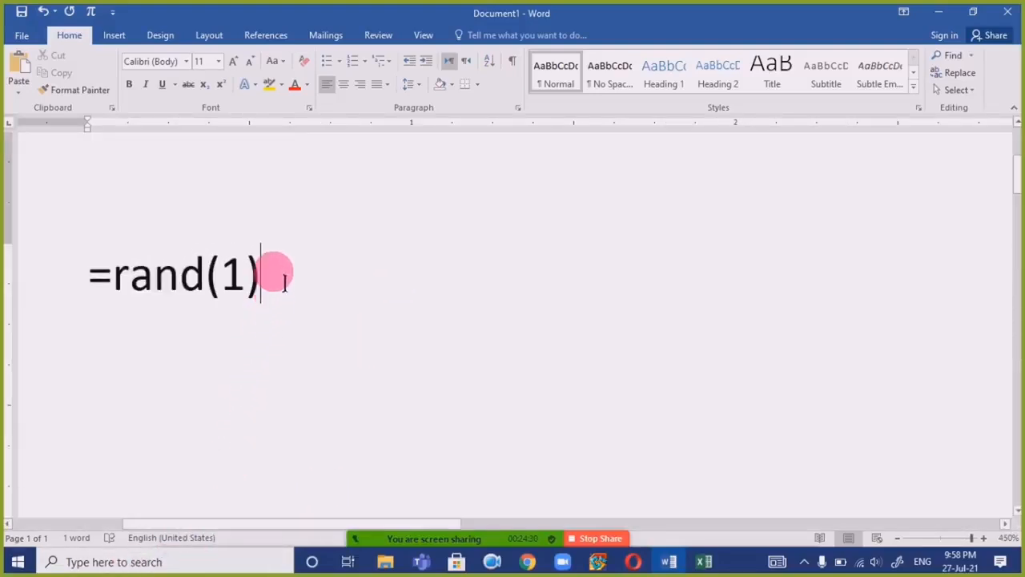
click(318, 321)
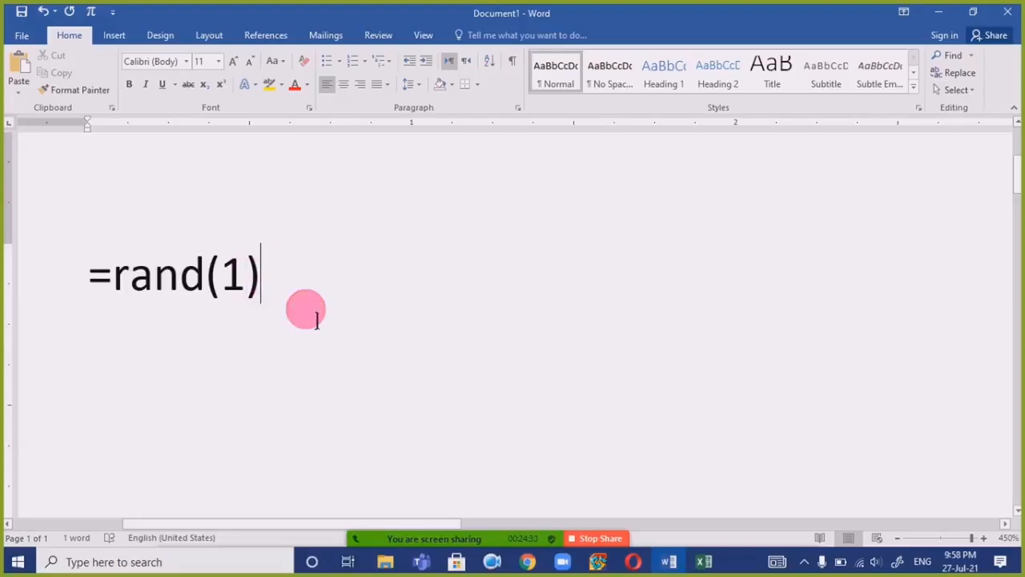
key(Return)
scroll(315, 318, down, 20)
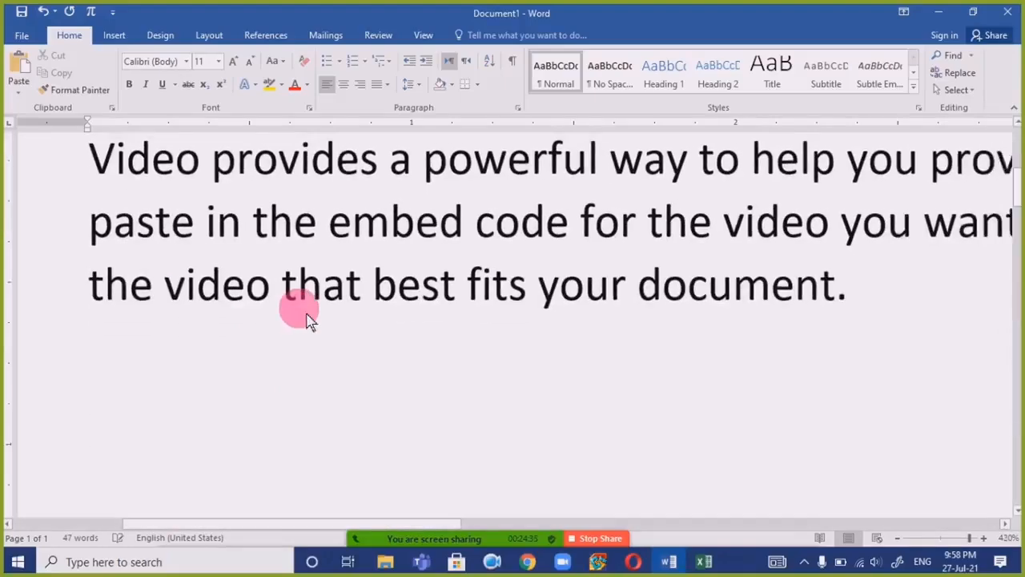
scroll(311, 319, down, 5)
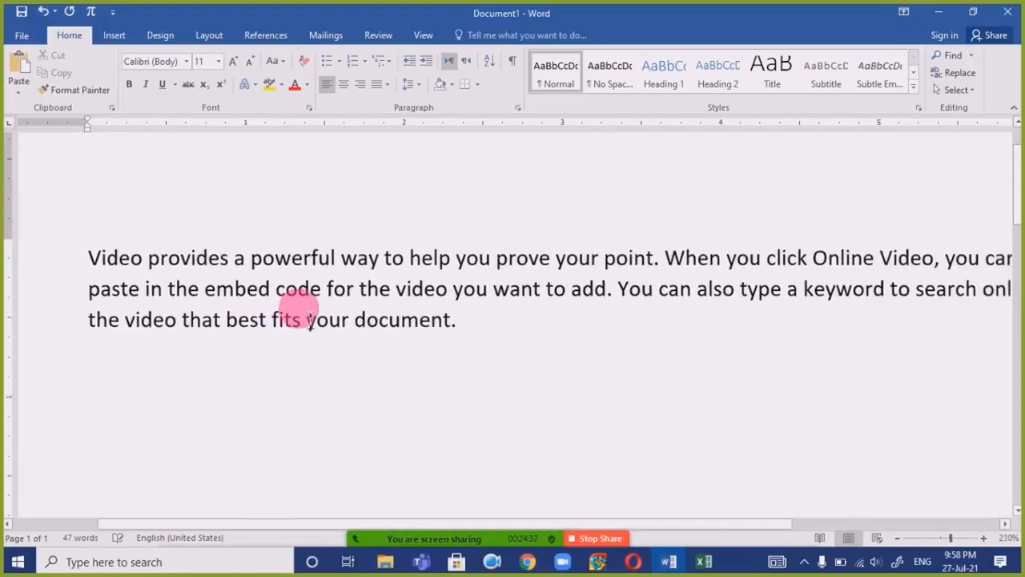
scroll(311, 318, up, 1)
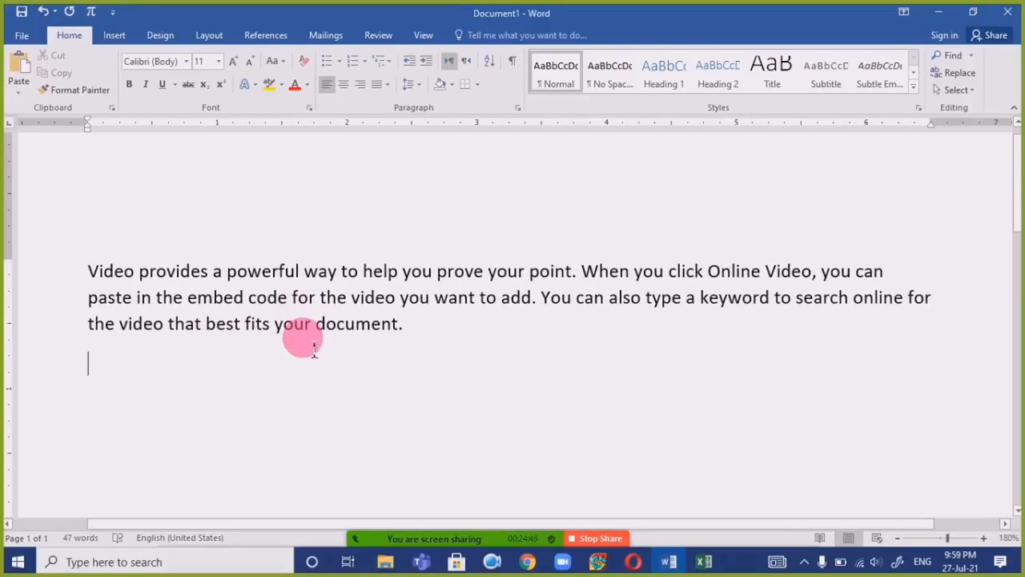
Write the line "Ap khud bhi type kr skty hen" below the sample paragraph.
text(Ap khud bh)
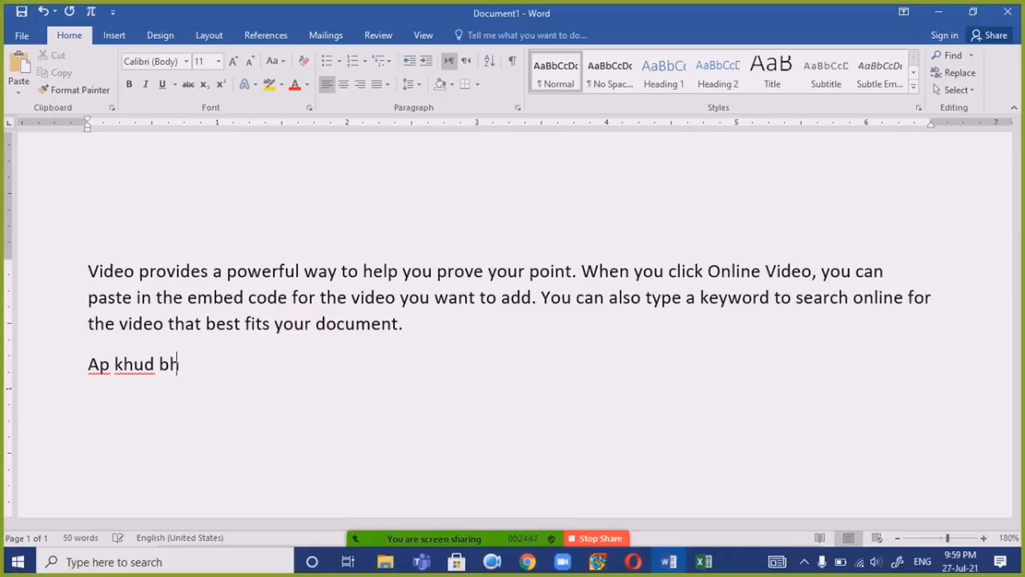
text(i type kr slk)
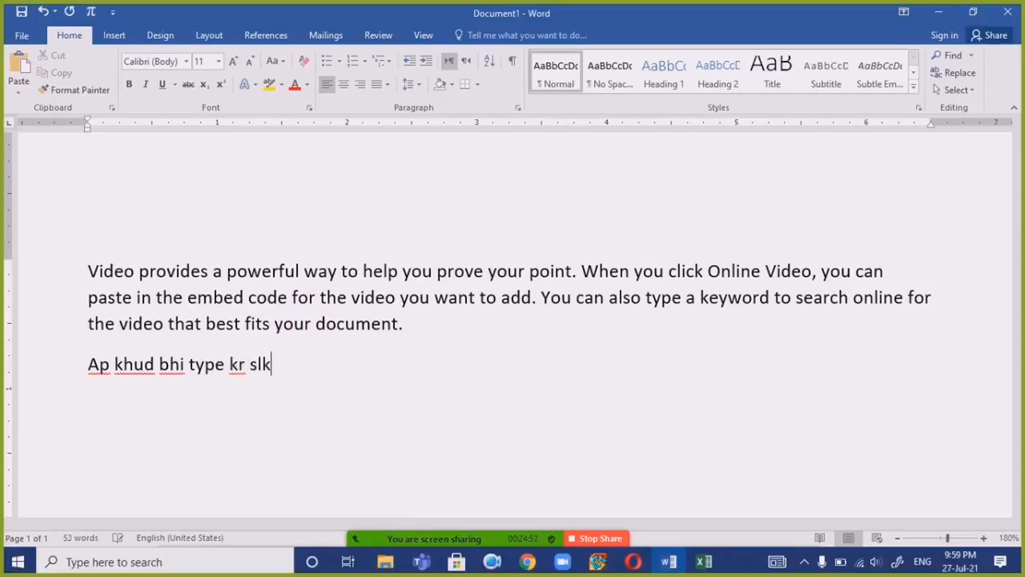
key(BackSpace)
key(BackSpace)
text(kty hen)
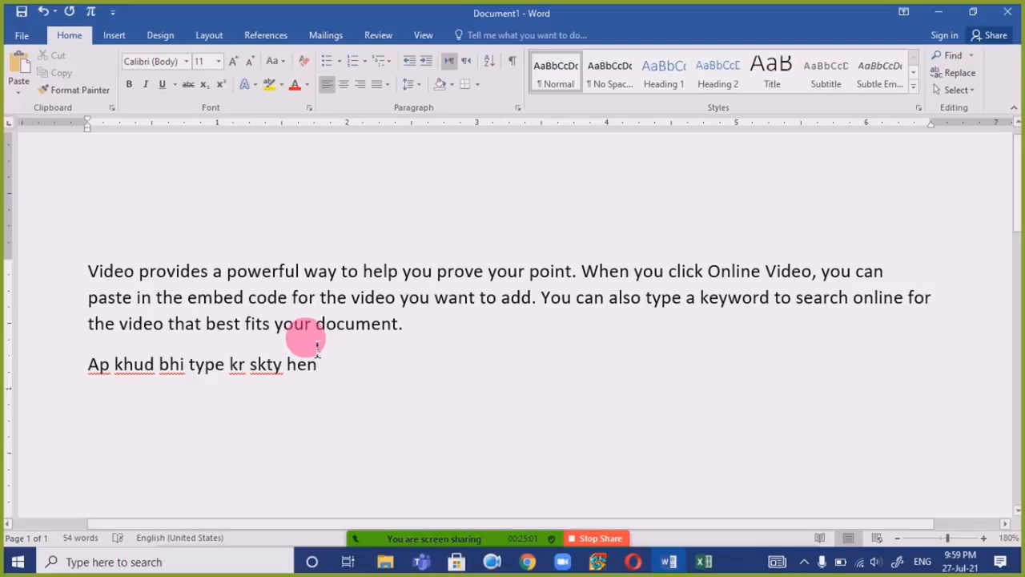
Delete the hand-written line below the sample paragraph together with its empty paragraph.
key(Home)
key(shift+End)
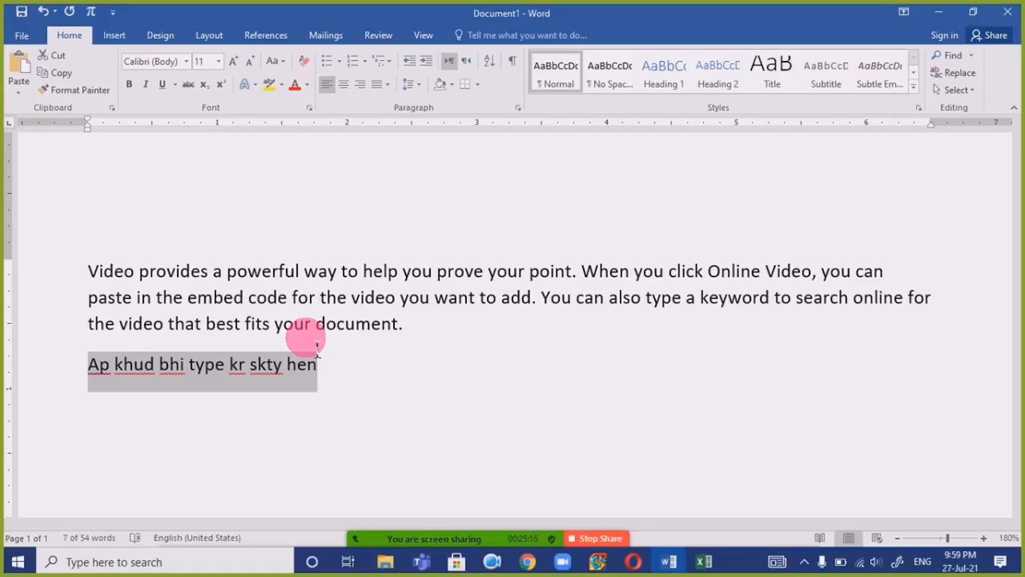
key(BackSpace)
key(BackSpace)
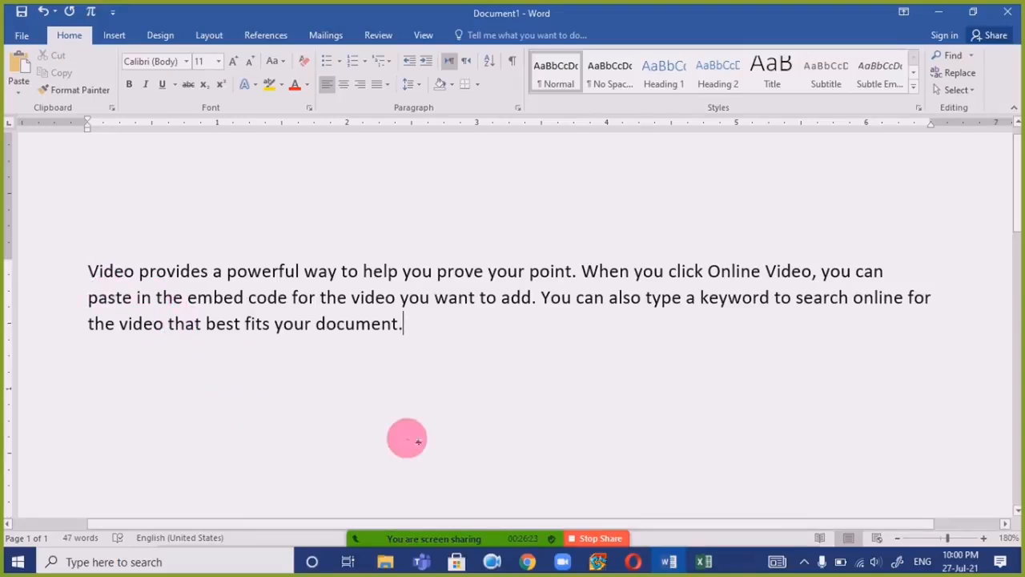
mouse_move(339, 525)
mouse_down()
mouse_move(379, 536)
mouse_move(343, 533)
mouse_up()
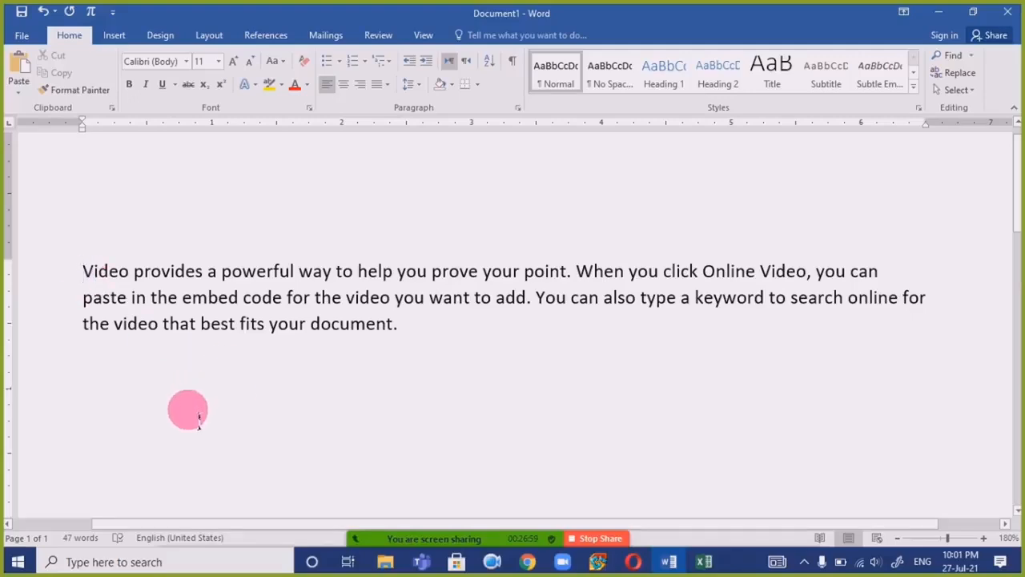
ctrl+scroll(192, 409, up, 20)
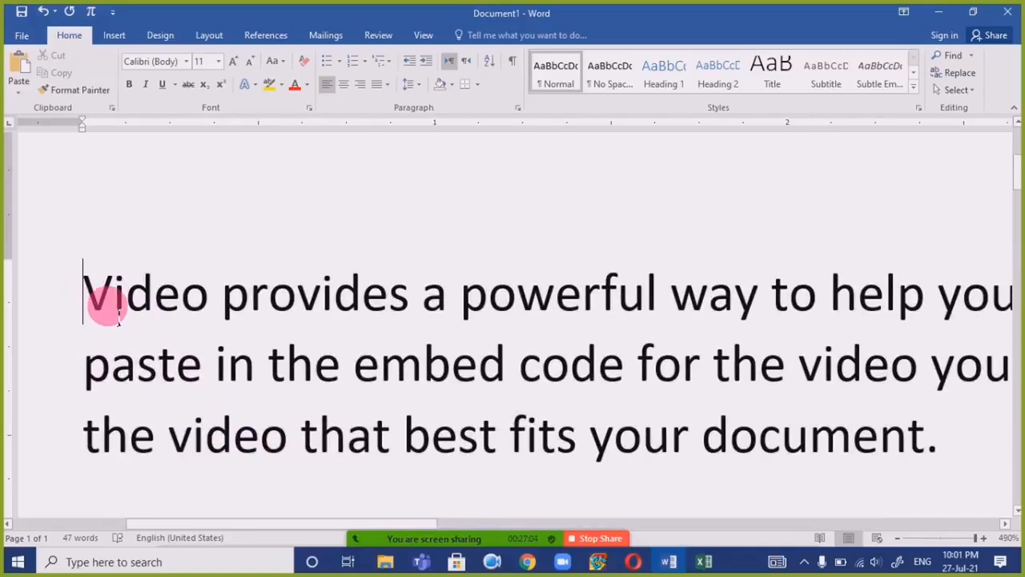
ctrl+scroll(238, 358, down, 18)
ctrl+scroll(249, 362, down, 8)
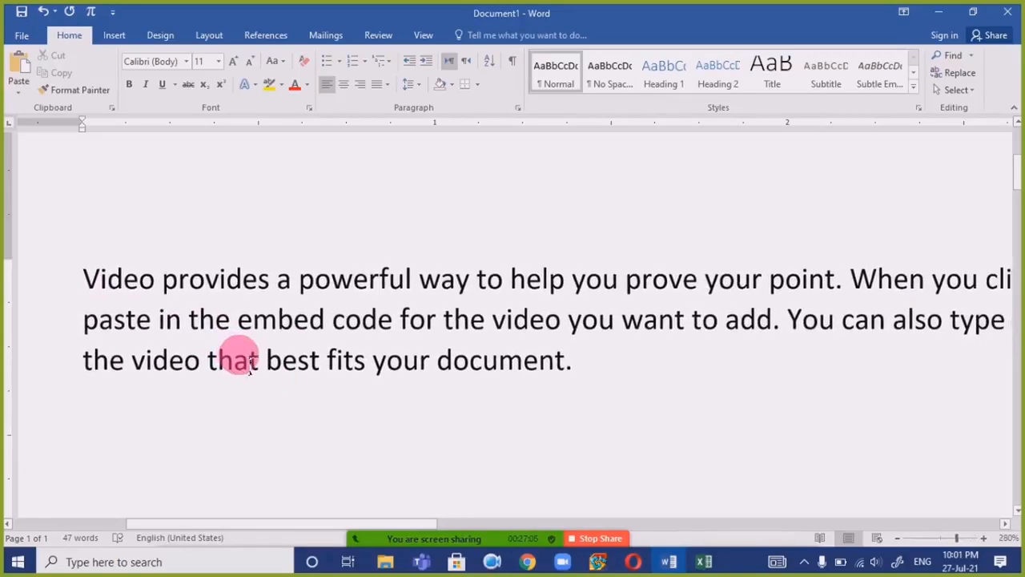
ctrl+scroll(249, 362, down, 4)
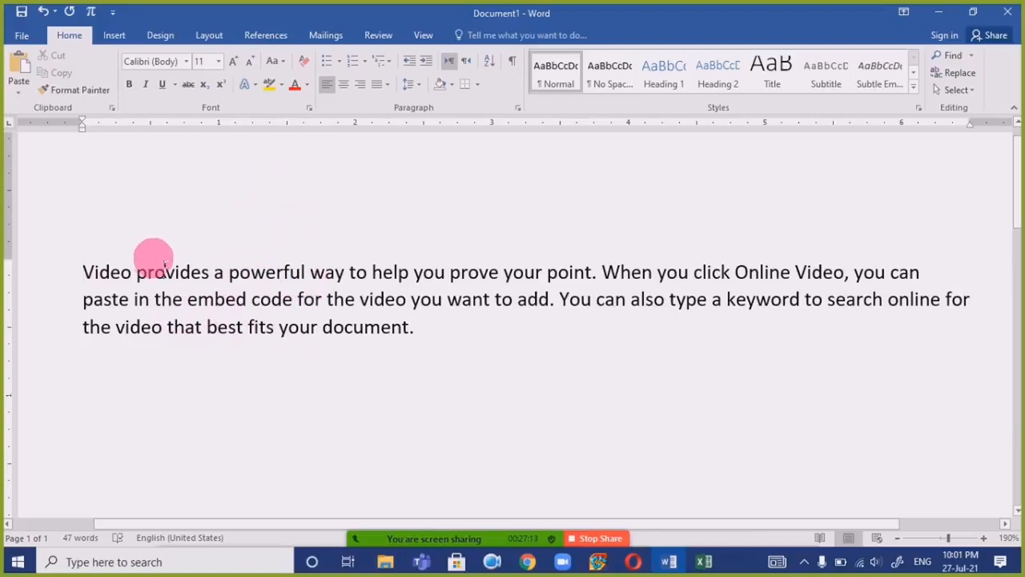
drag(245, 525, 250, 525)
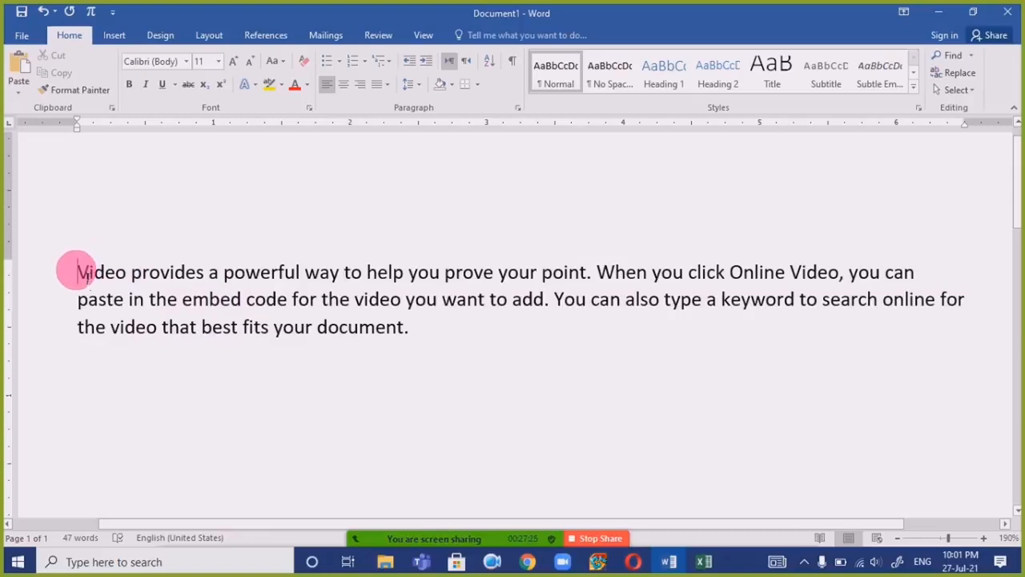
Replace the sample paragraph with three paragraphs of sample text generated by the formula =rand(3).
drag(80, 272, 403, 362)
text(=rand())
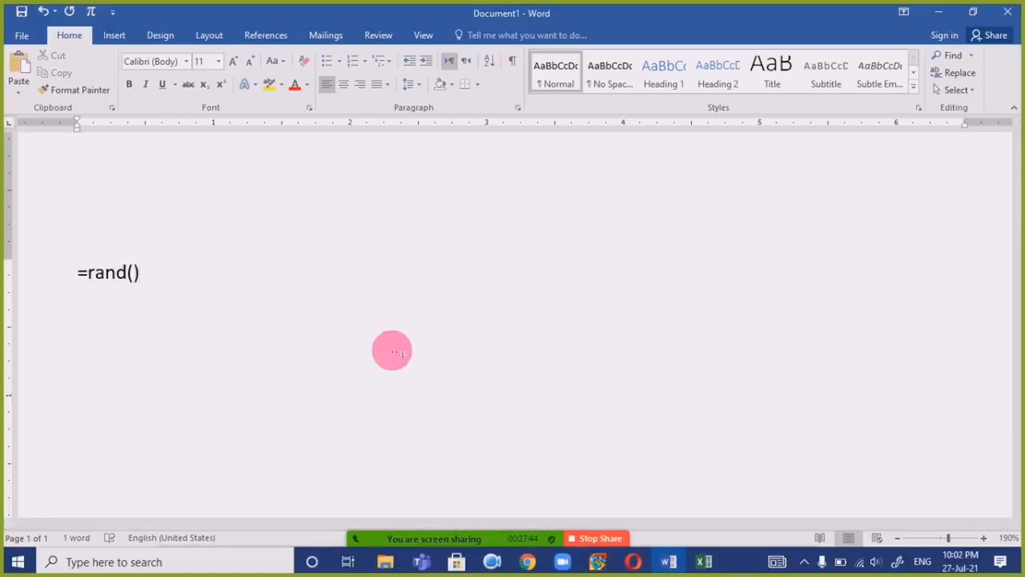
key(Left)
text(3)
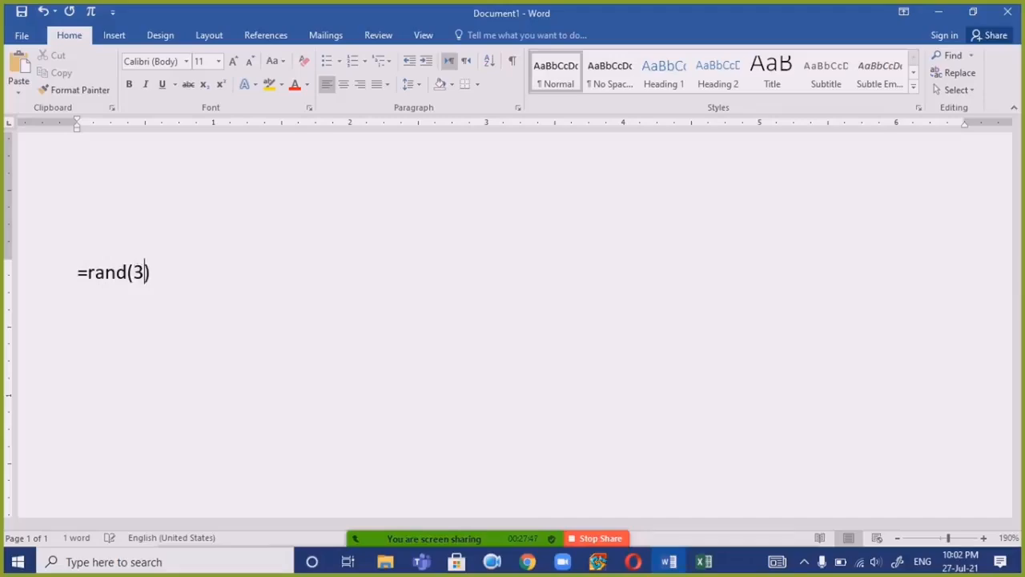
key(Right)
key(Return)
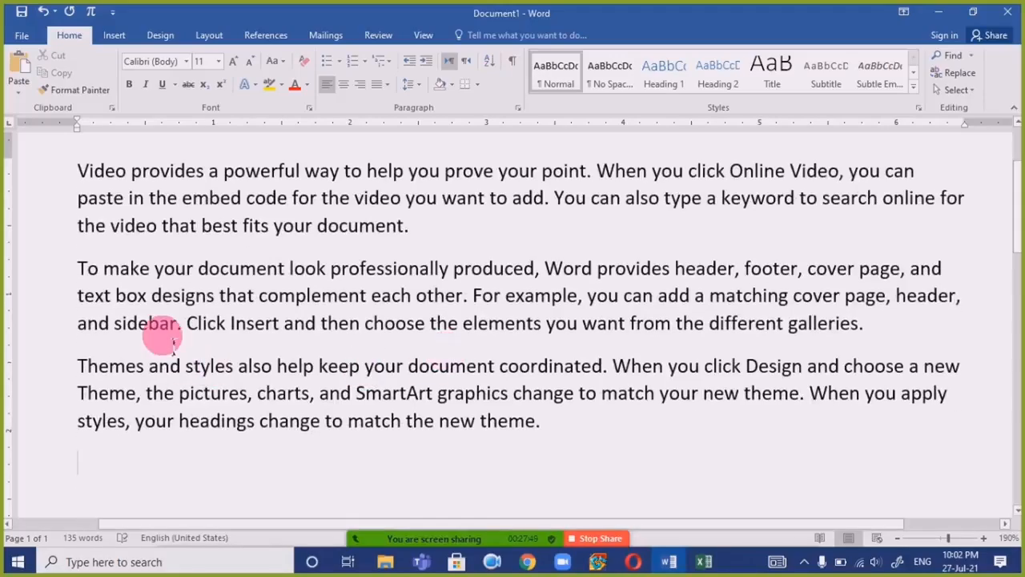
Colour the first paragraph's text red from its beginning through "paste in the em", and undo the colouring.
click(79, 170)
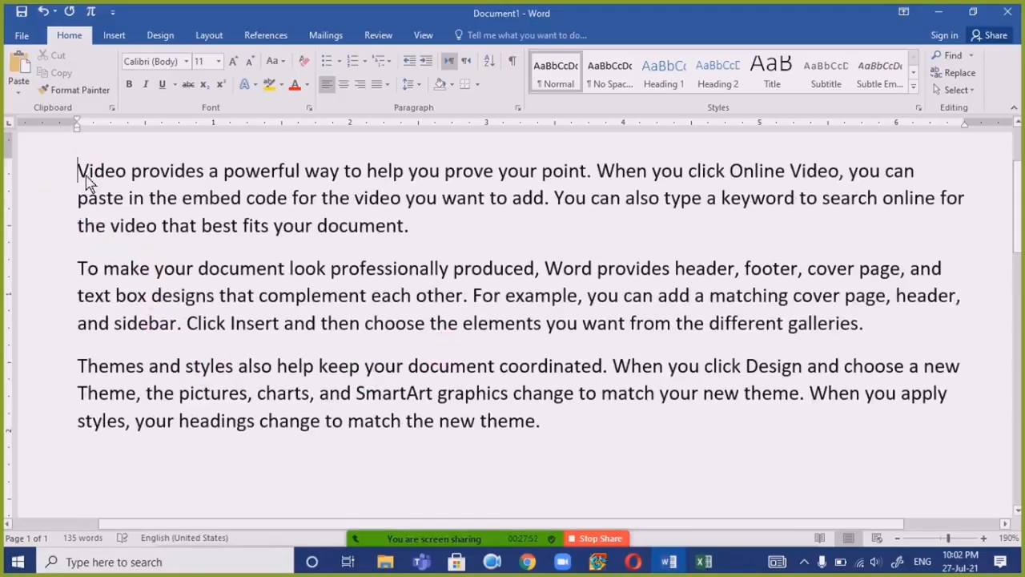
drag(84, 171, 216, 210)
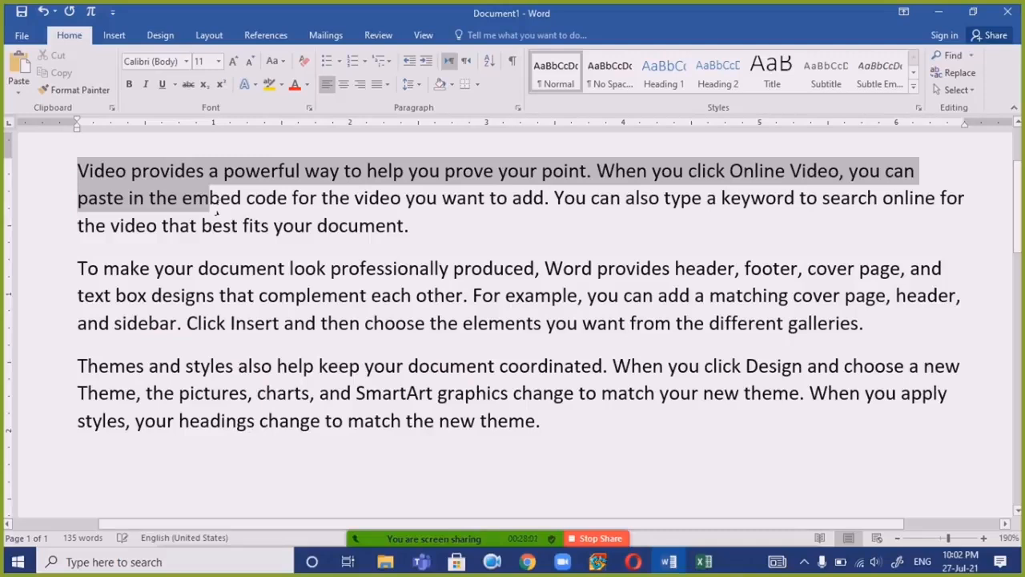
drag(216, 209, 210, 205)
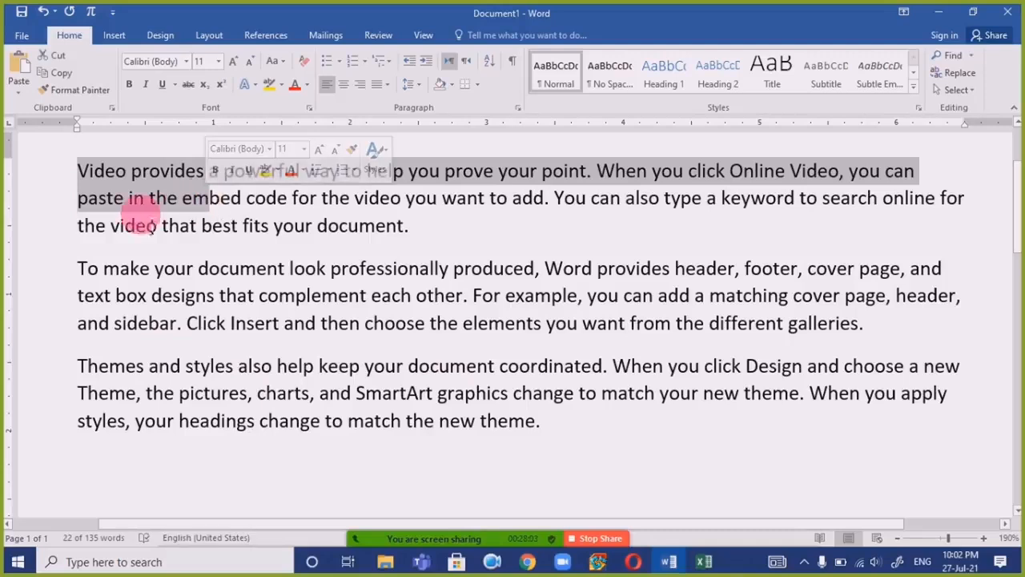
click(297, 86)
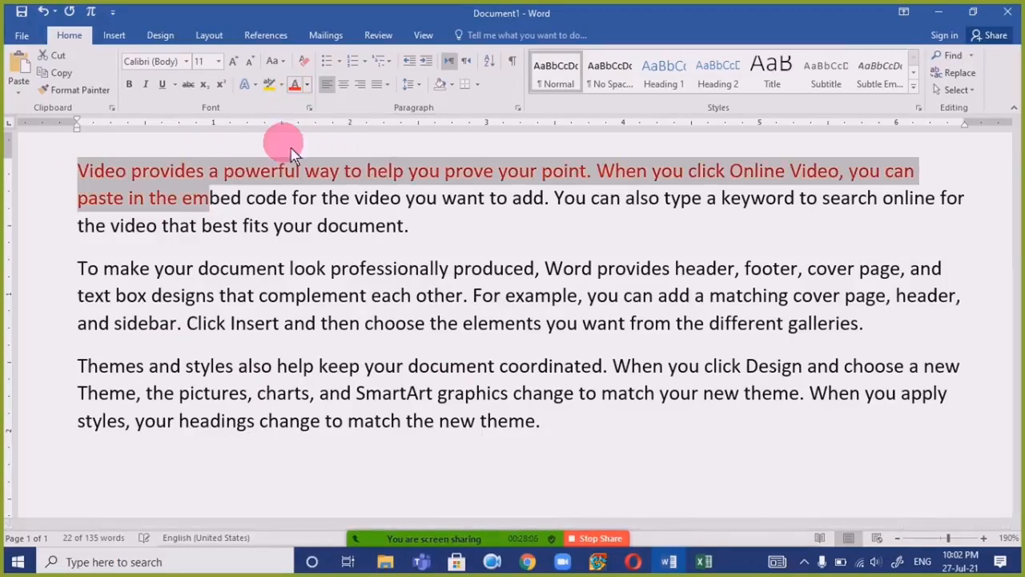
click(261, 295)
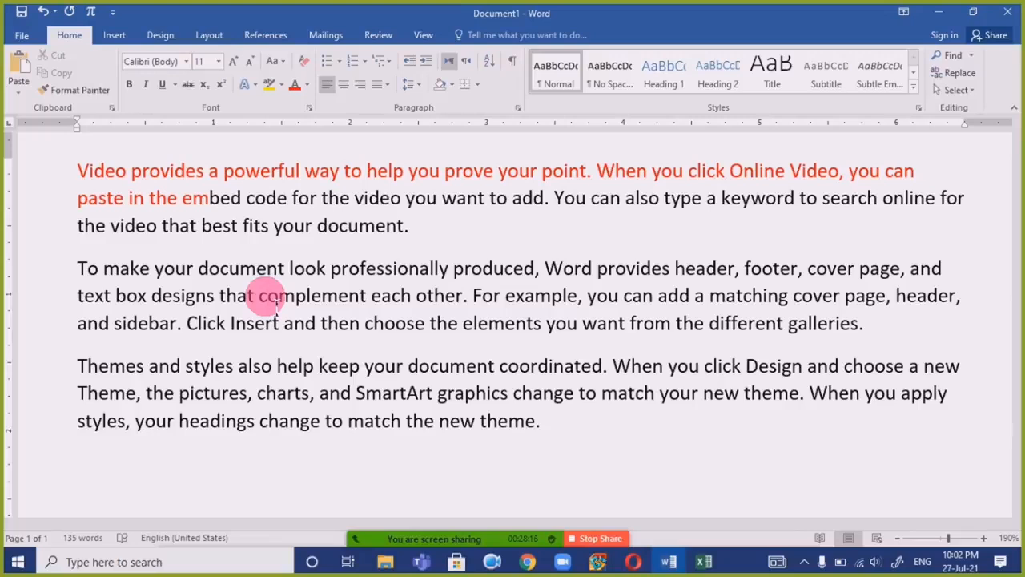
key(ctrl+z)
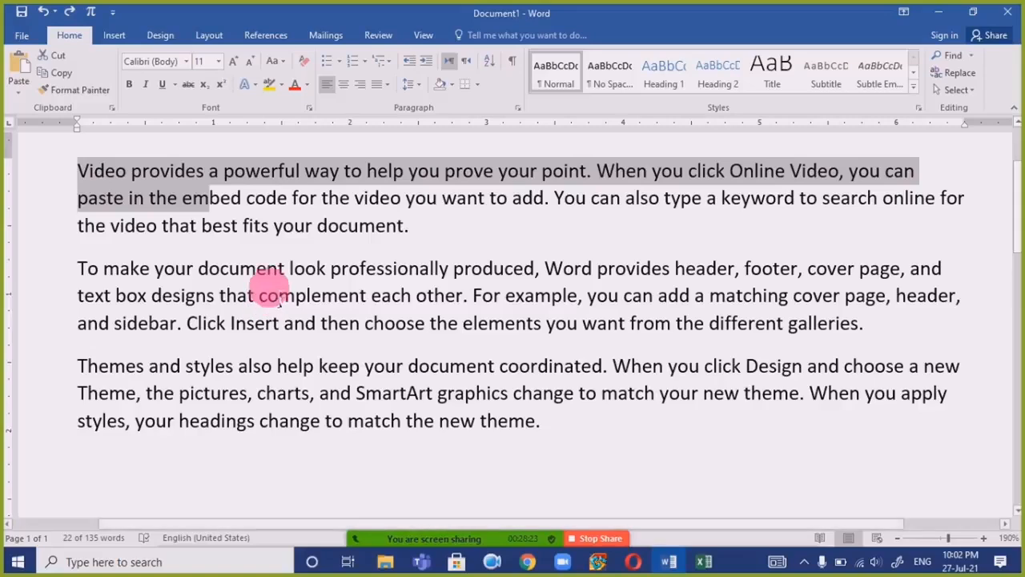
click(256, 268)
Select the last line of the second paragraph, extend over the third paragraph, select all three paragraphs, and clear the selection.
scroll(188, 252, up, 2)
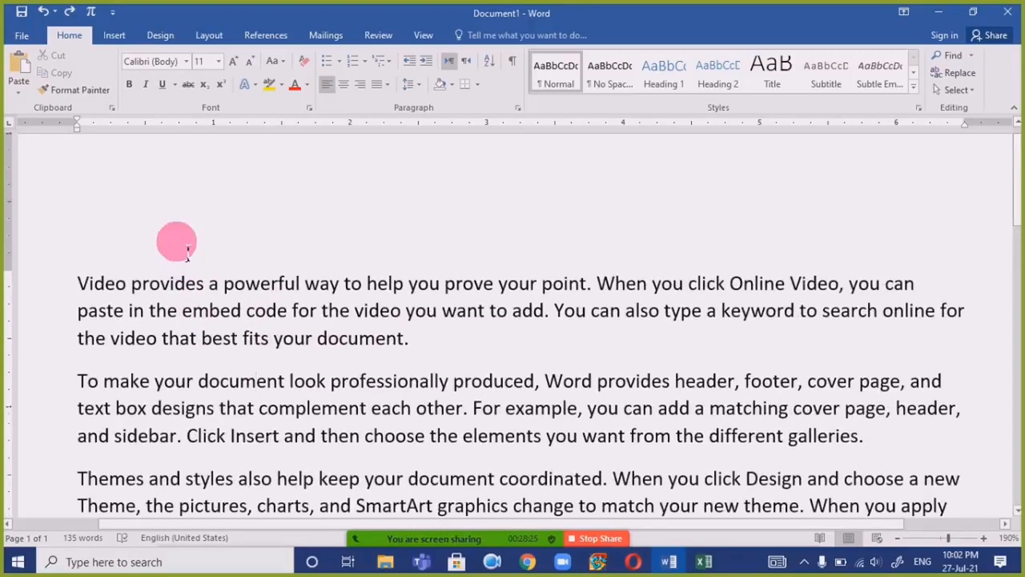
scroll(187, 253, down, 2)
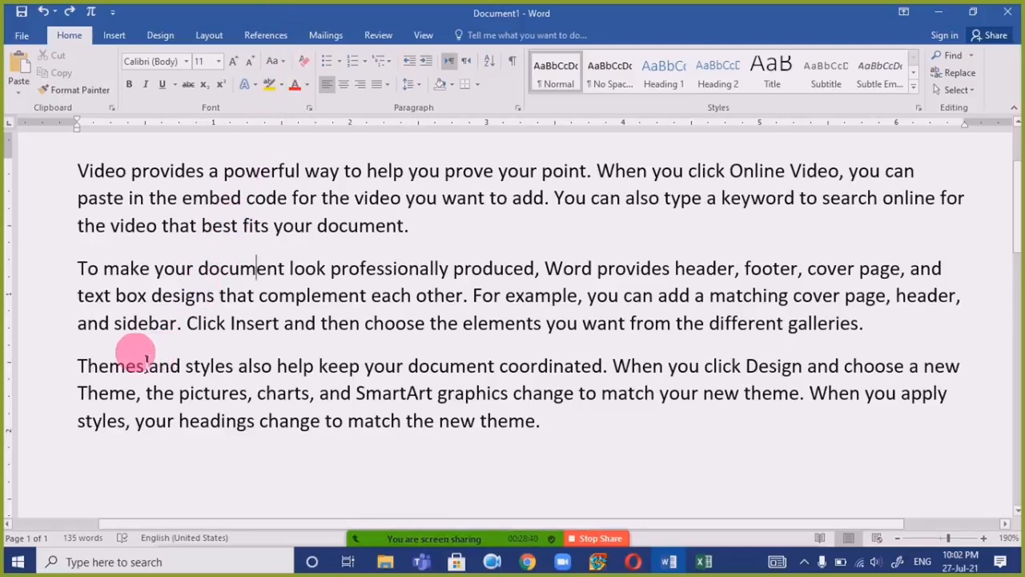
click(56, 335)
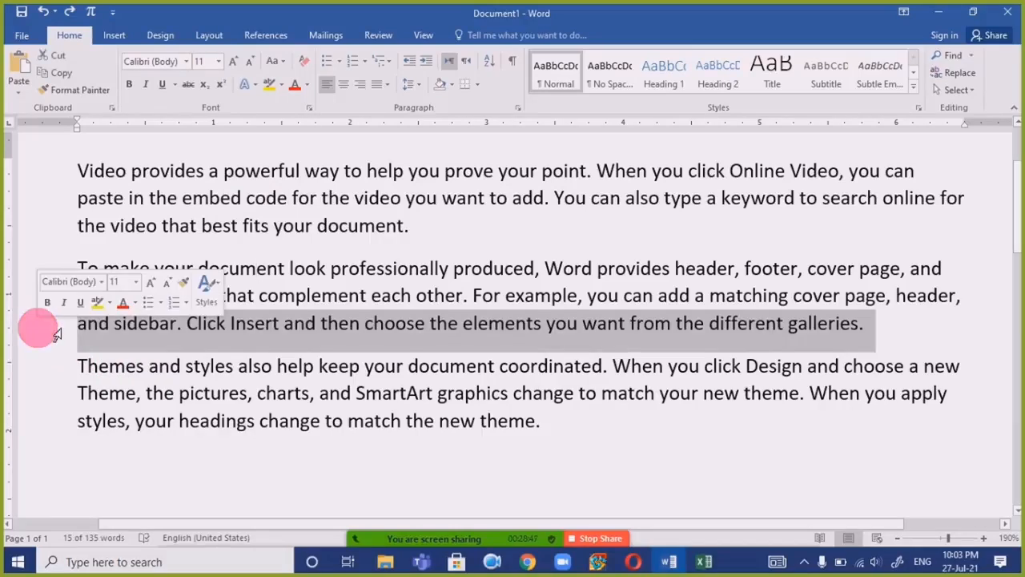
shift+click(64, 374)
drag(69, 370, 62, 416)
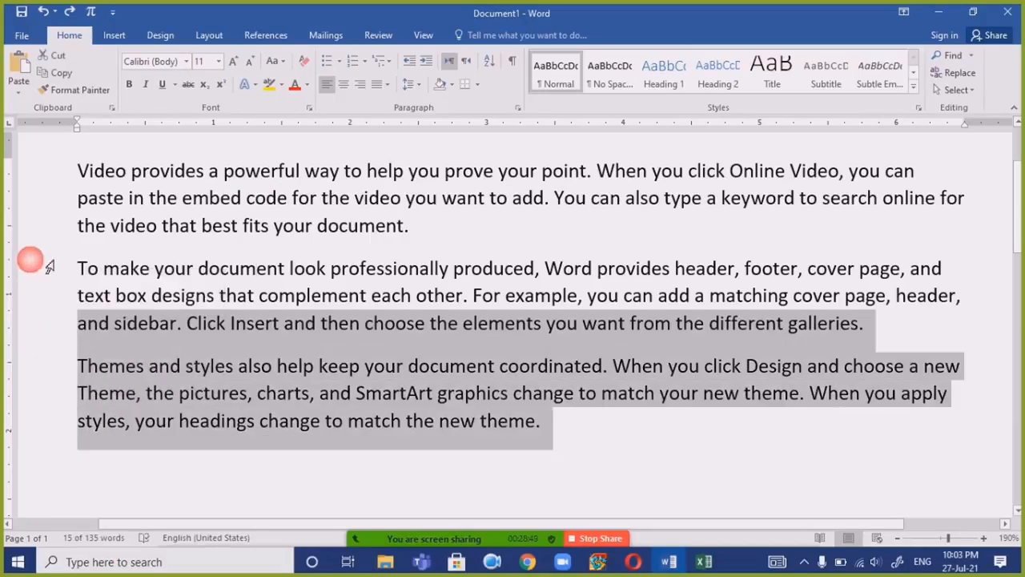
drag(74, 182, 95, 429)
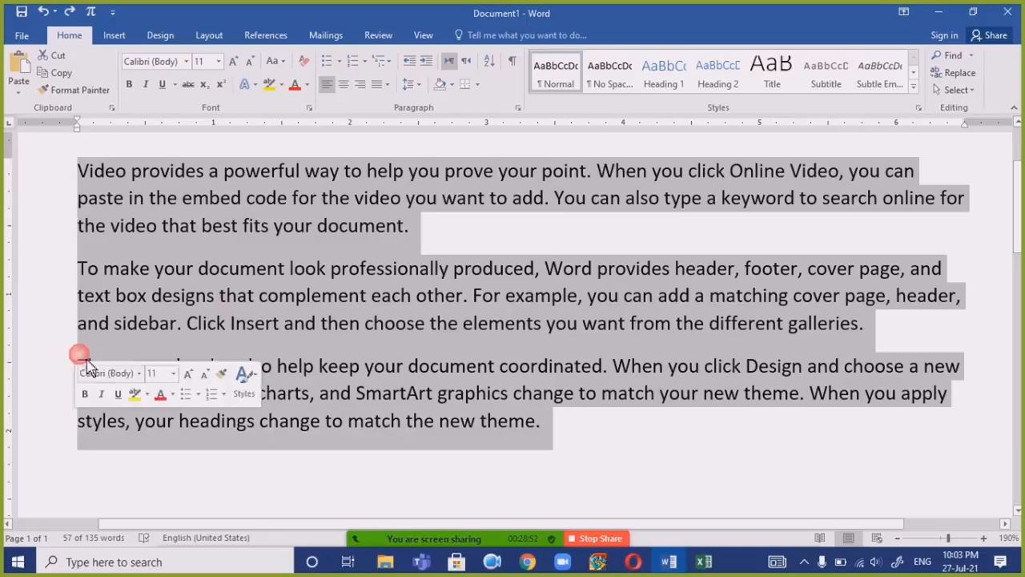
click(110, 264)
key(Up)
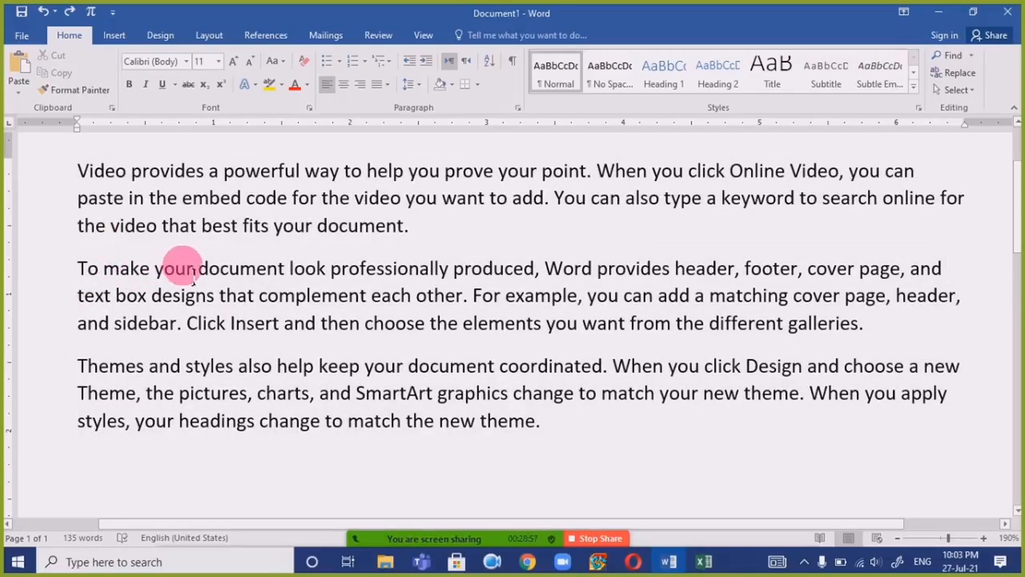
Select the single words "document", "each", "footer", "powerful", "keyword" and "Design" one after another, followed by the whole first paragraph.
double_click(239, 272)
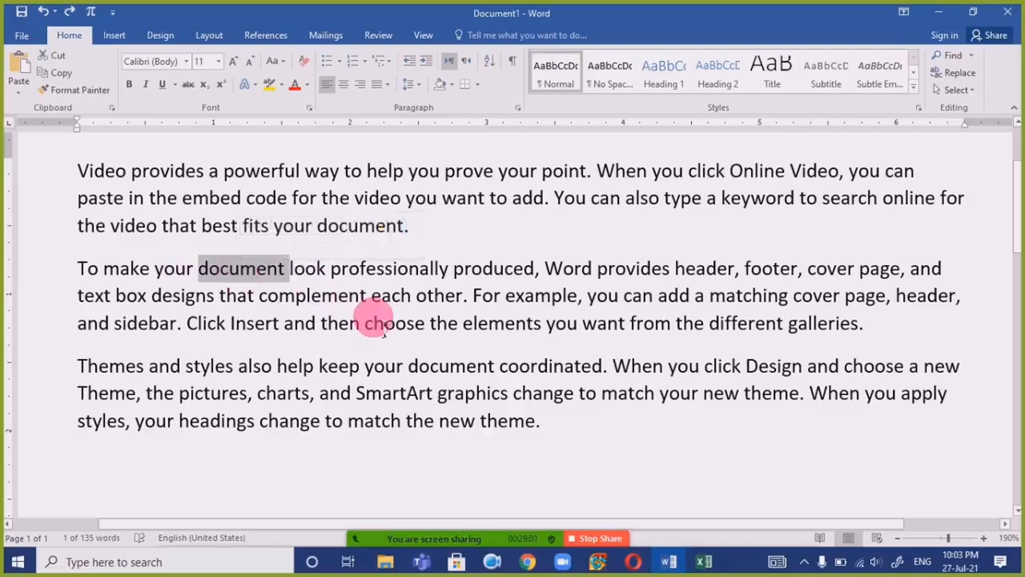
click(392, 296)
double_click(397, 302)
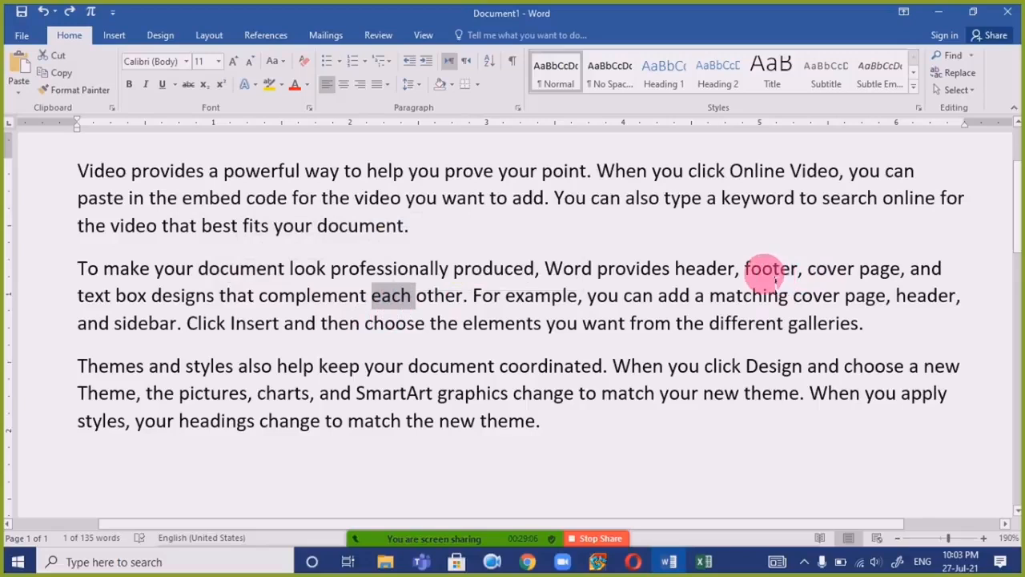
double_click(767, 271)
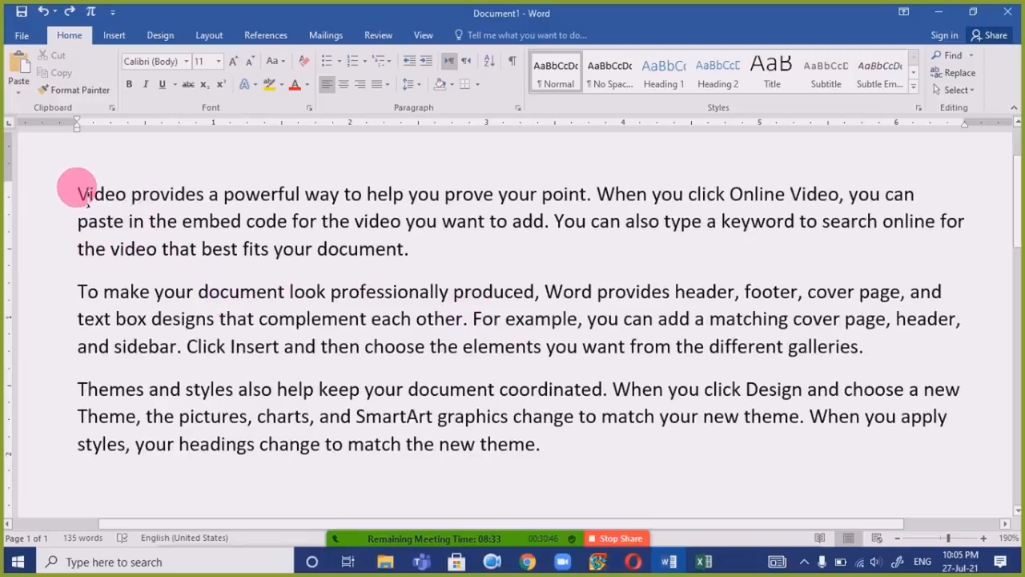
double_click(267, 201)
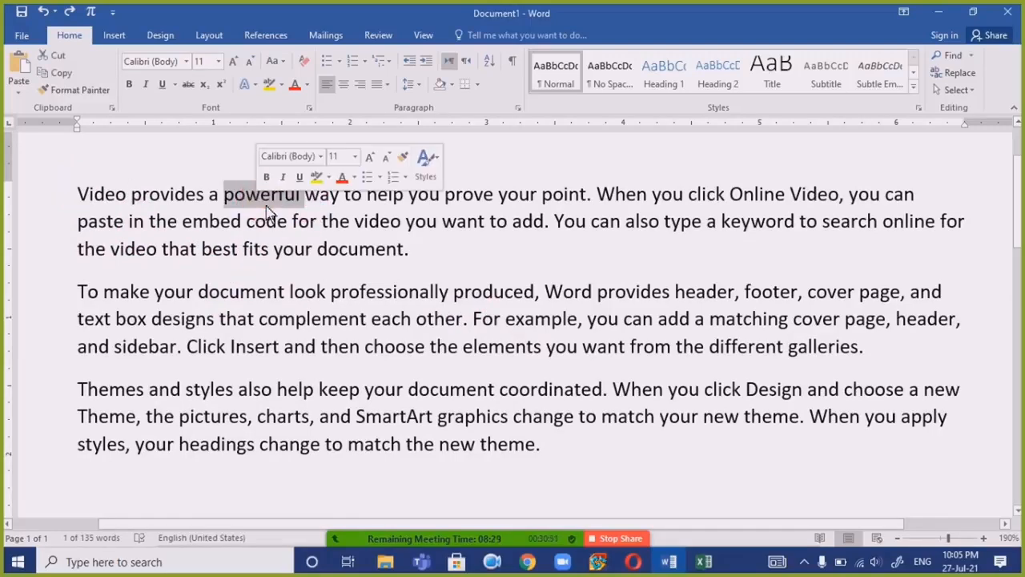
click(783, 228)
double_click(783, 230)
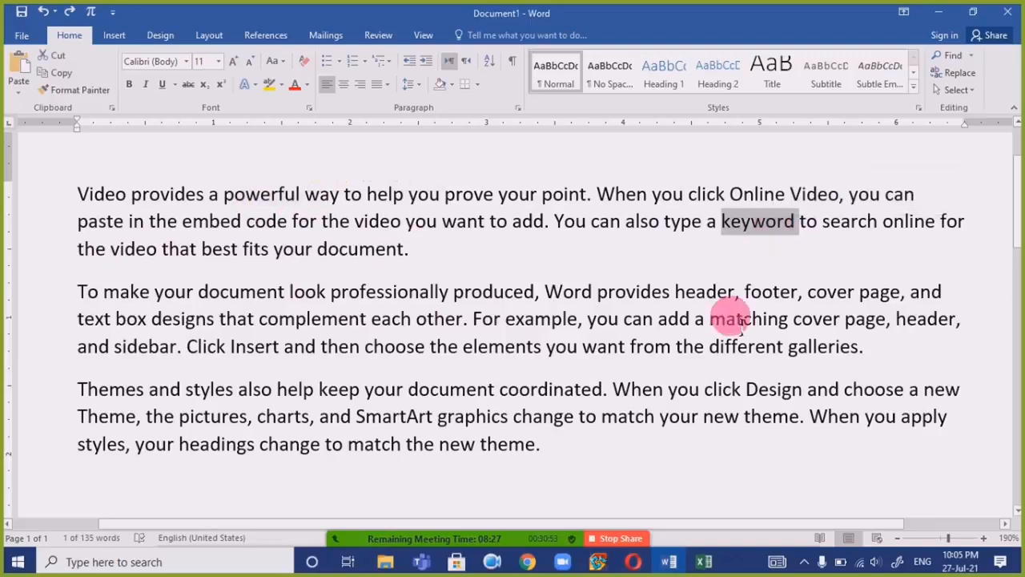
double_click(789, 396)
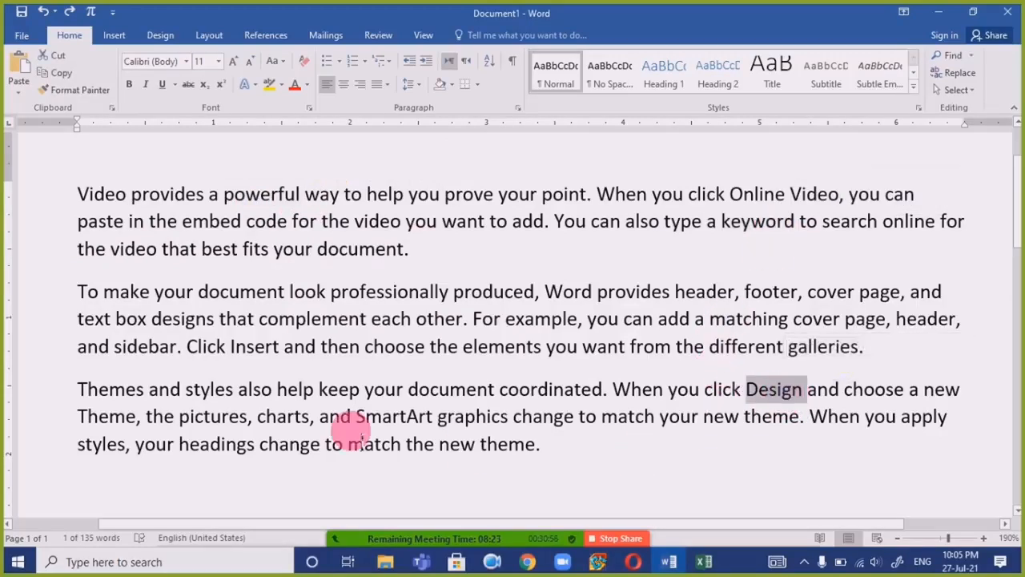
click(243, 249)
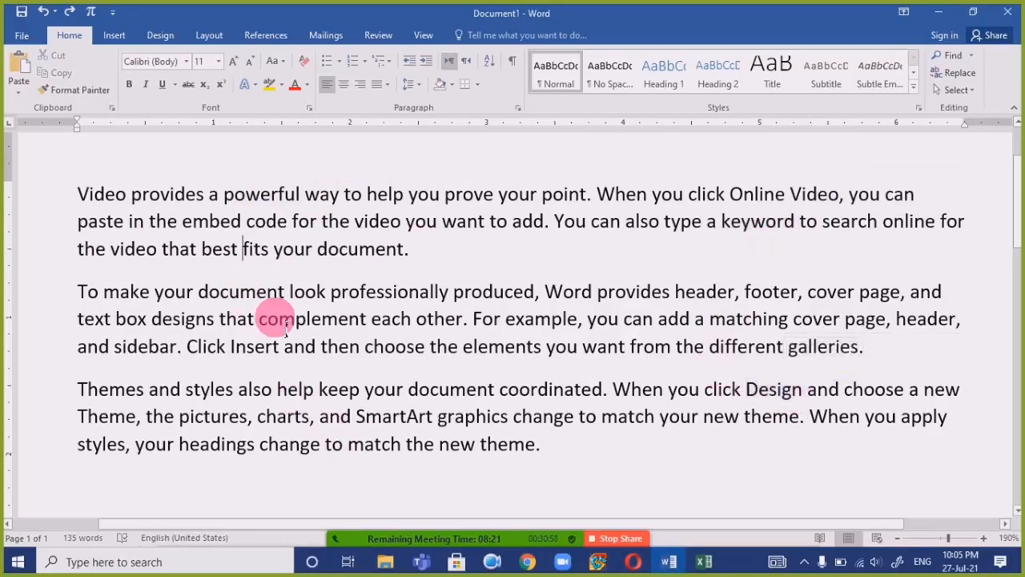
triple_click(311, 223)
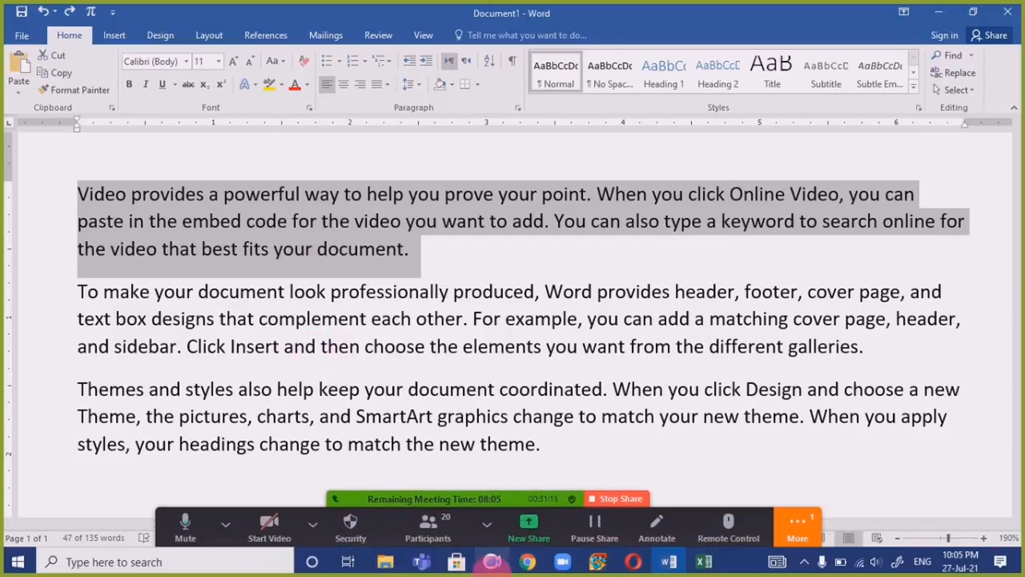
Open the Zoom meeting chat, read the latest participant messages, and minimise the chat window.
click(813, 532)
click(803, 323)
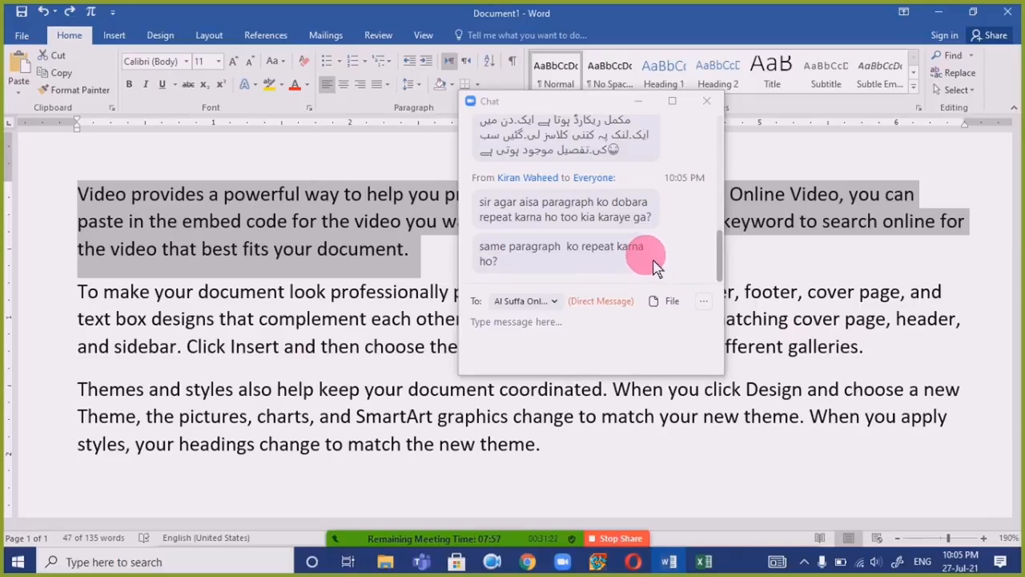
click(638, 101)
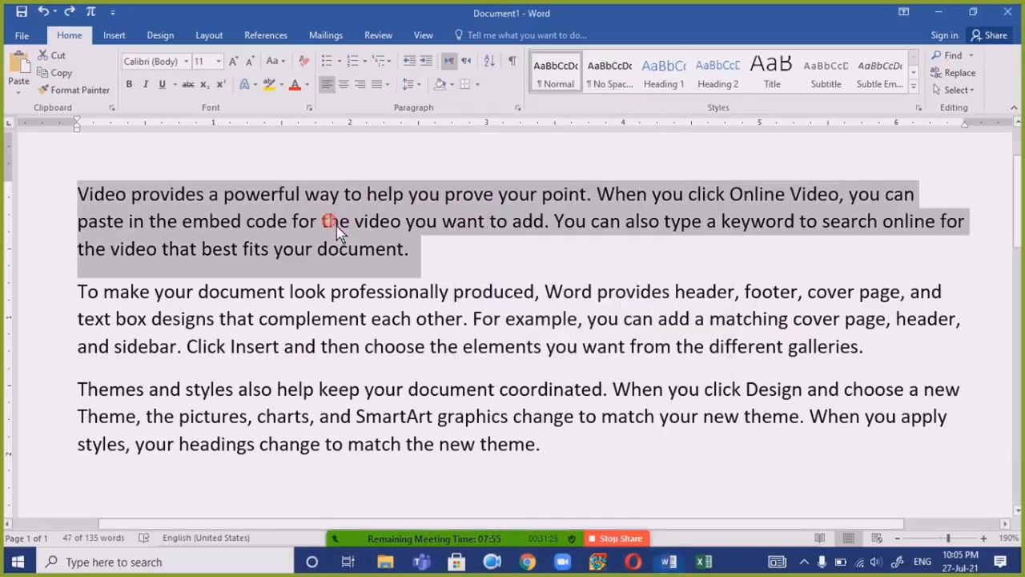
Delete the second and third sample paragraphs so that only the first one is left.
click(197, 292)
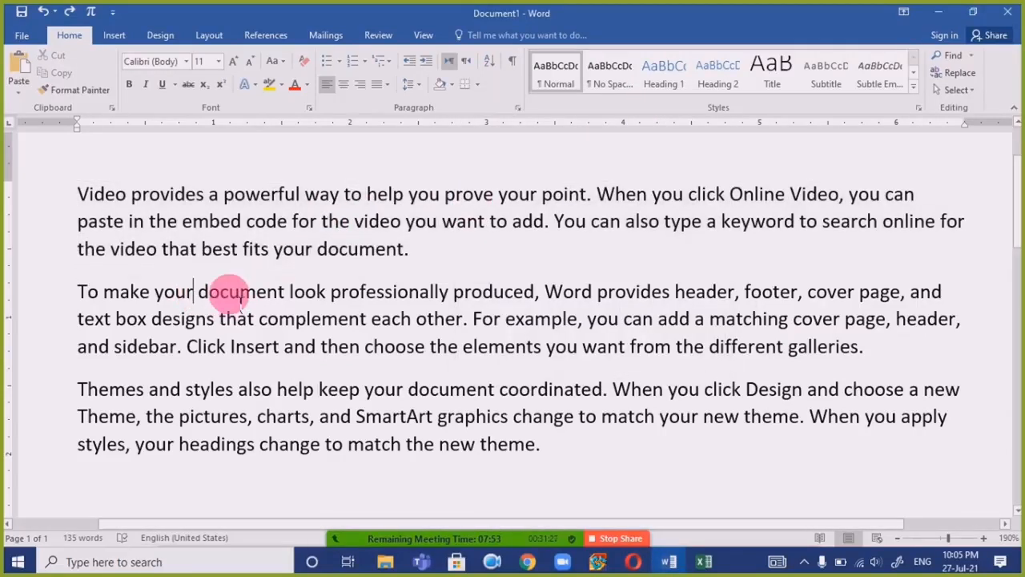
key(ctrl+shift+End)
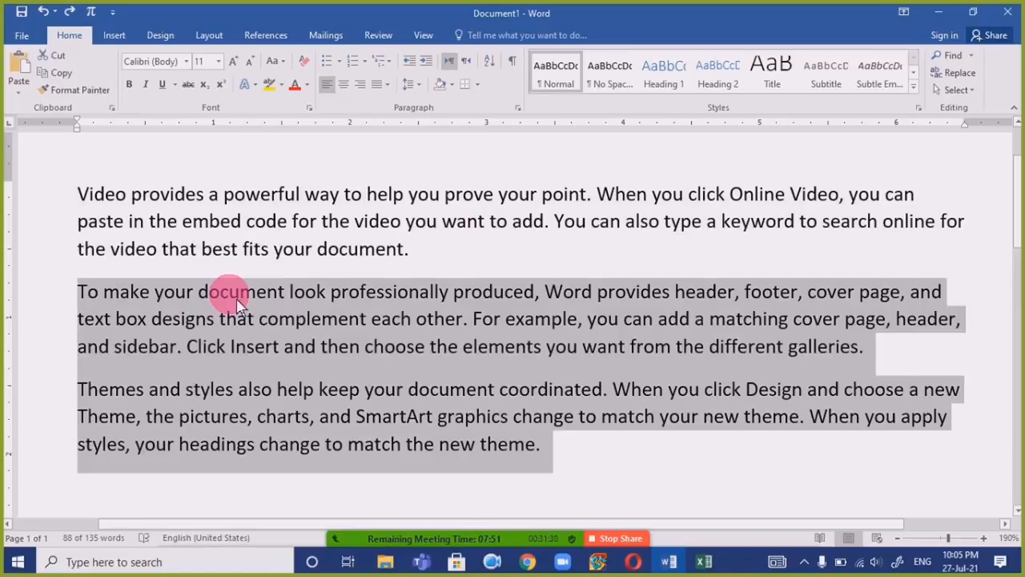
key(Delete)
Copy the remaining sample paragraph and paste it repeatedly until the document runs to six pages.
key(Up)
key(ctrl+Home)
key(shift+Down)
key(shift+Down)
key(shift+Down)
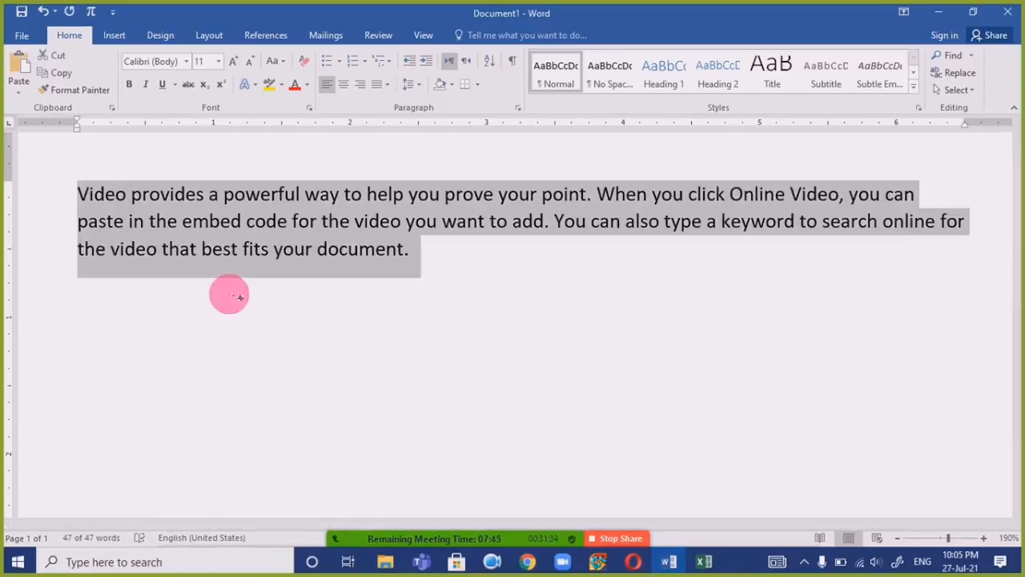
key(ctrl+c)
key(ctrl+v)
key(ctrl+v)
key(ctrl+v)
key(ctrl+v)
key(ctrl+v)
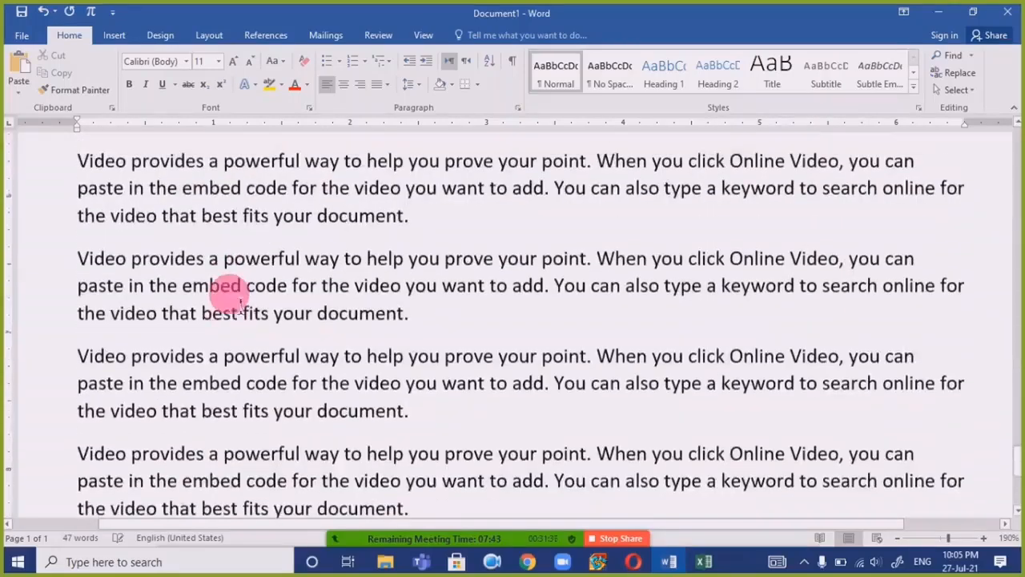
key(ctrl+v)
key(ctrl+v)
key(ctrl+v)
key(ctrl+v)
key(ctrl+v)
key(ctrl+v)
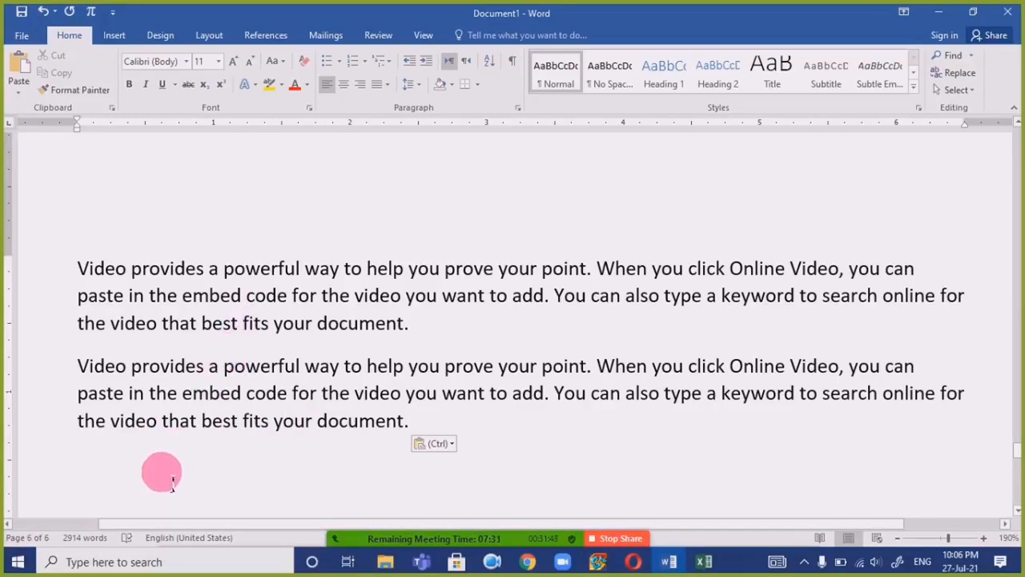
scroll(377, 376, up, 4)
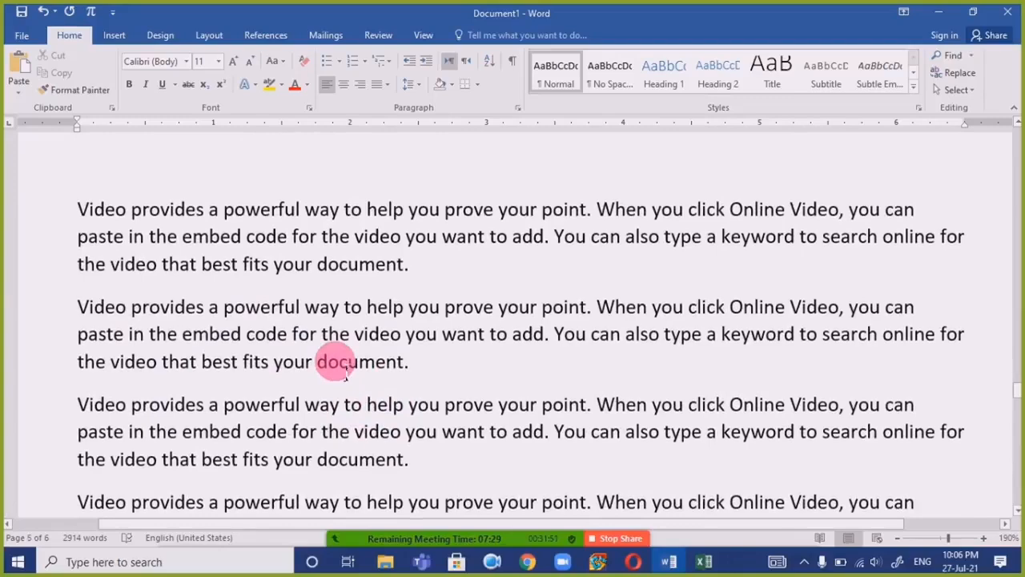
Delete all the text in the document and reduce the page's top margin on the blank page.
scroll(345, 377, up, 3)
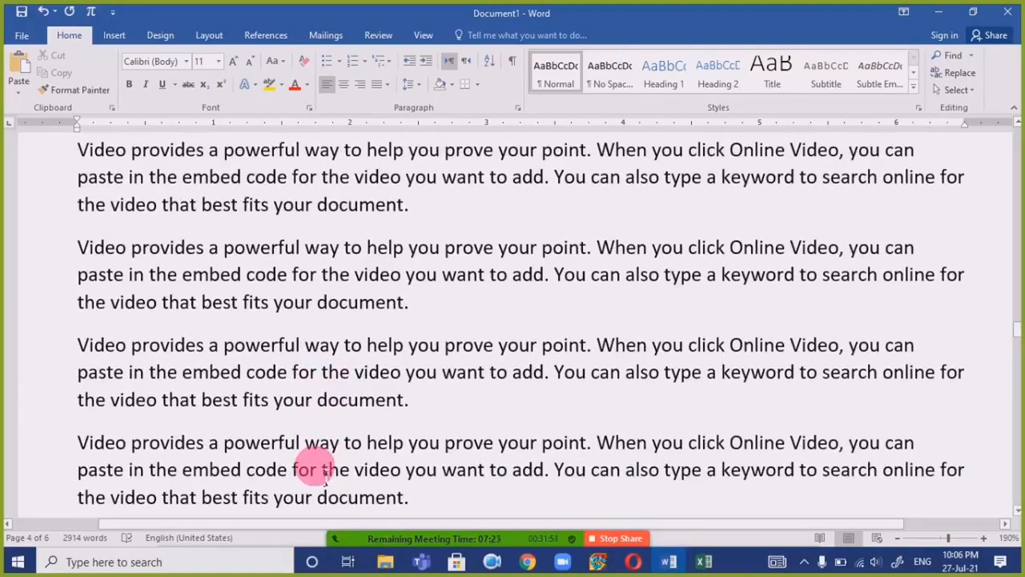
key(ctrl+a)
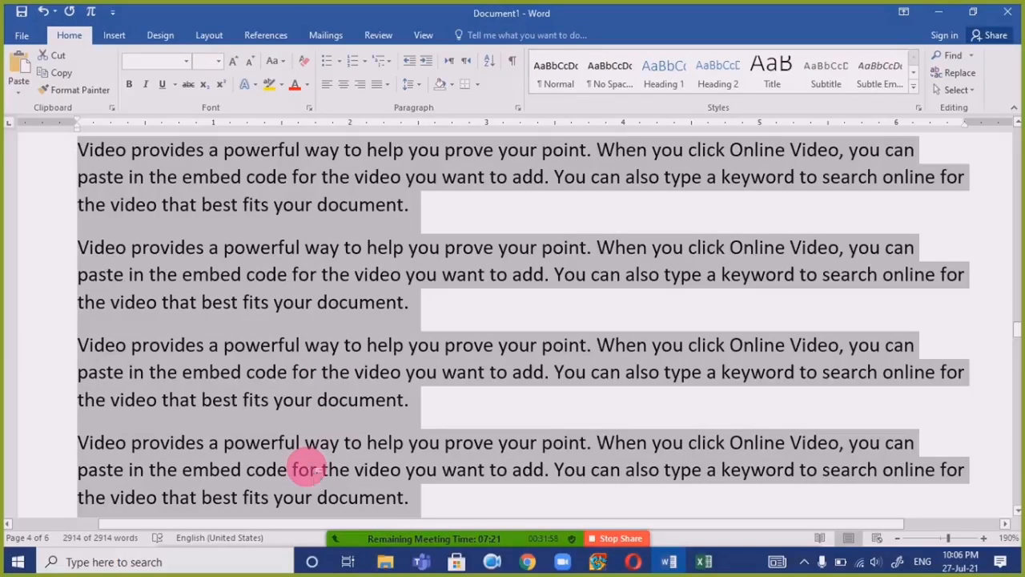
key(Delete)
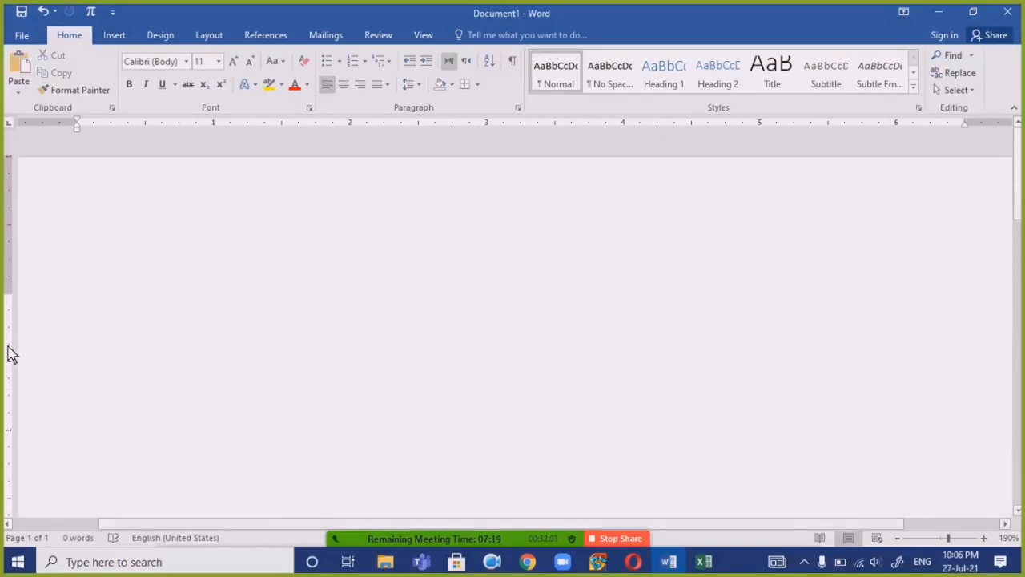
drag(9, 294, 42, 235)
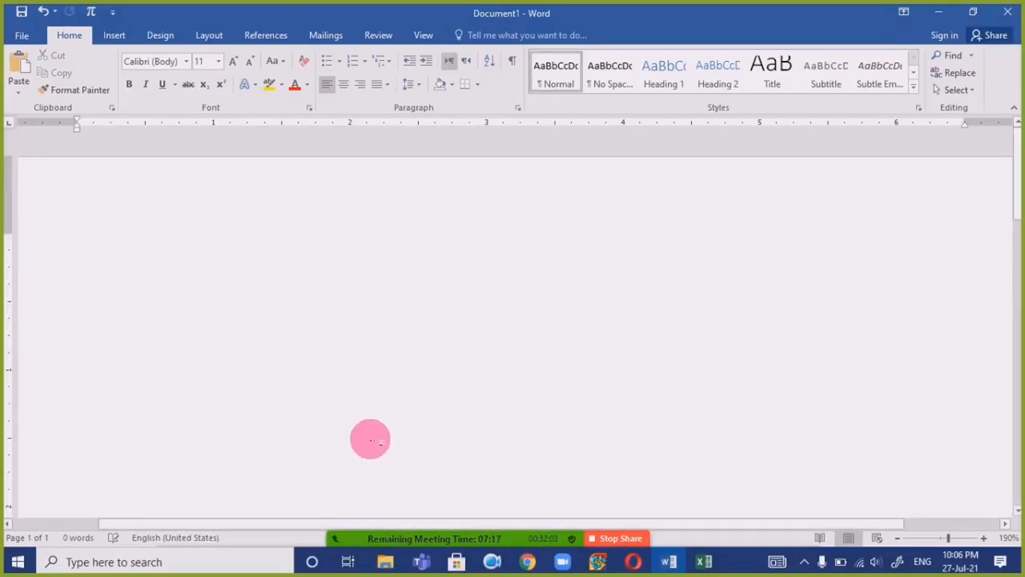
ctrl+scroll(401, 425, down, 4)
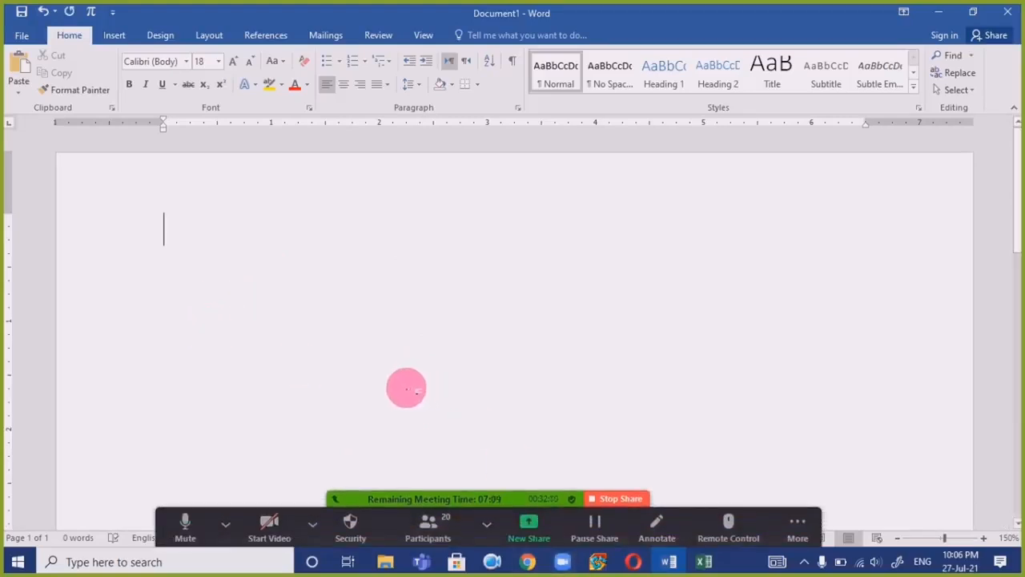
Generate two sample paragraphs at font size 18 with =rand(2).
text(=)
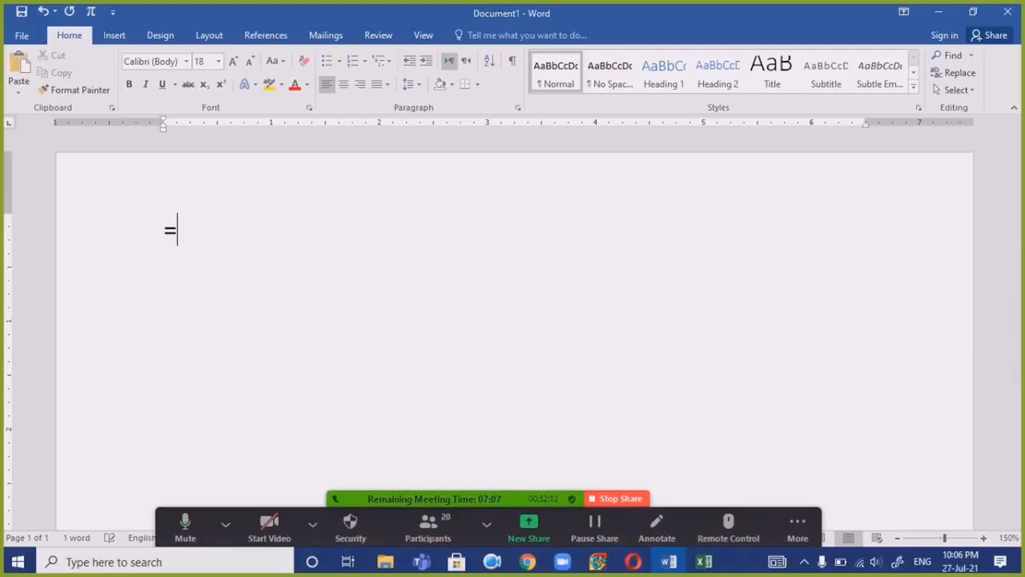
text(rand)
text((2))
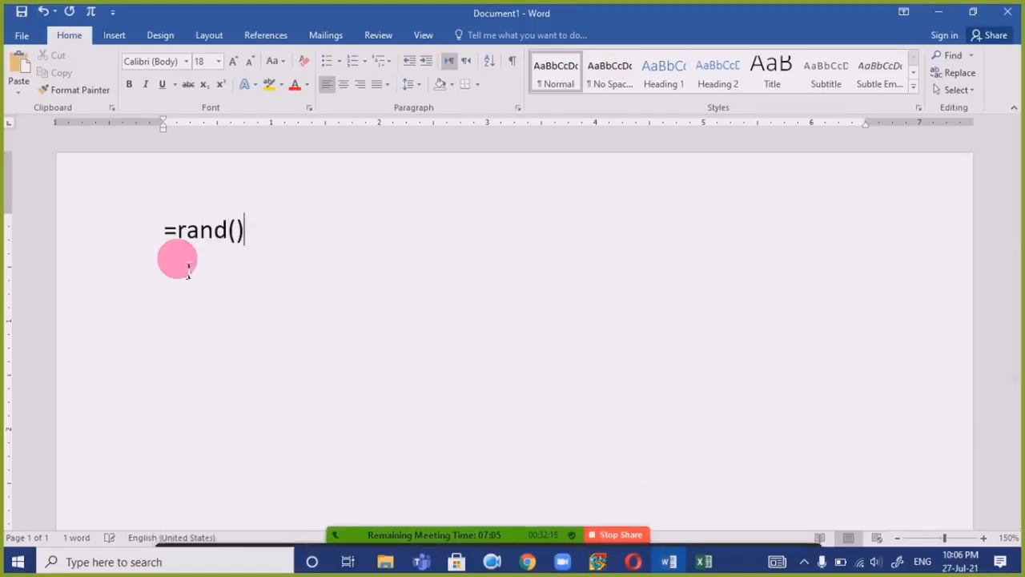
key(Left)
text(2)
key(Return)
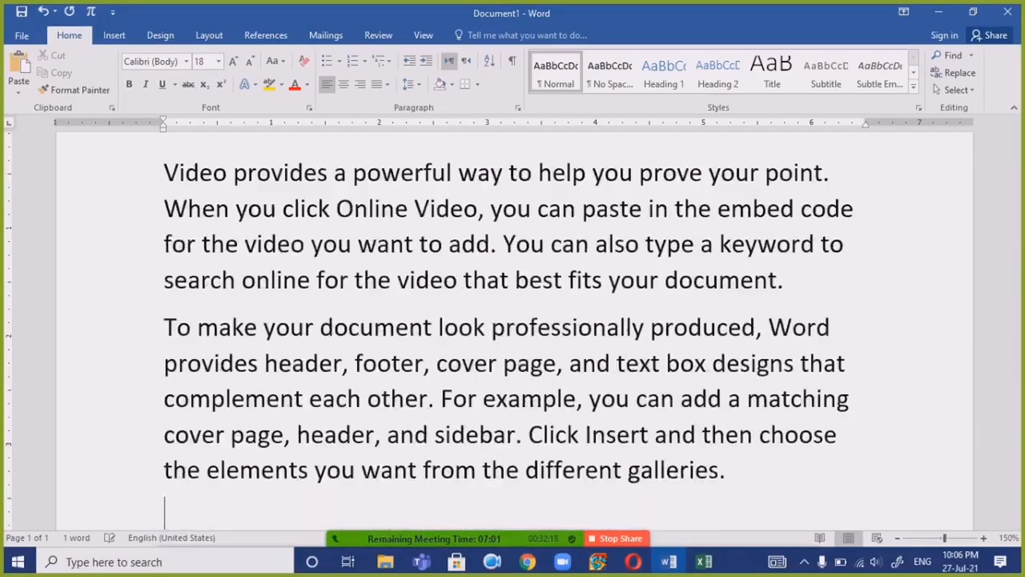
Widen the text area by narrowing the page's right and left margins equally.
key(ctrl+a)
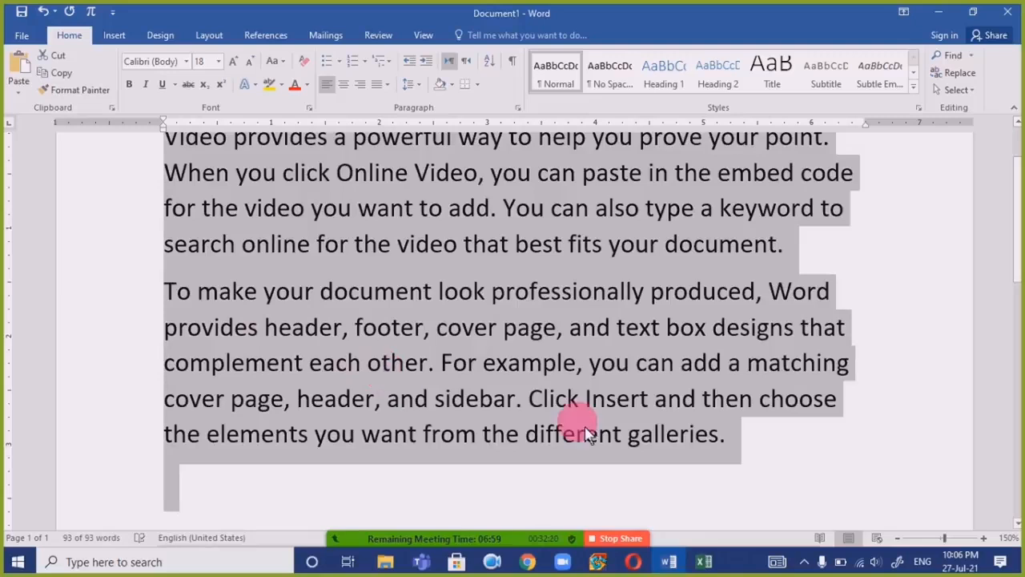
click(654, 243)
drag(875, 132, 916, 136)
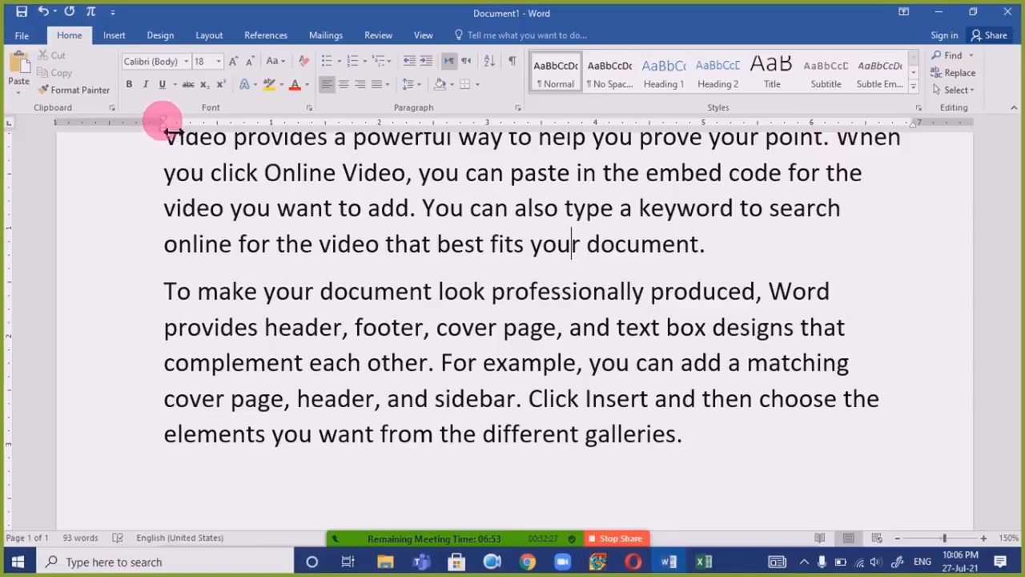
drag(172, 132, 119, 131)
click(302, 203)
scroll(302, 202, up, 2)
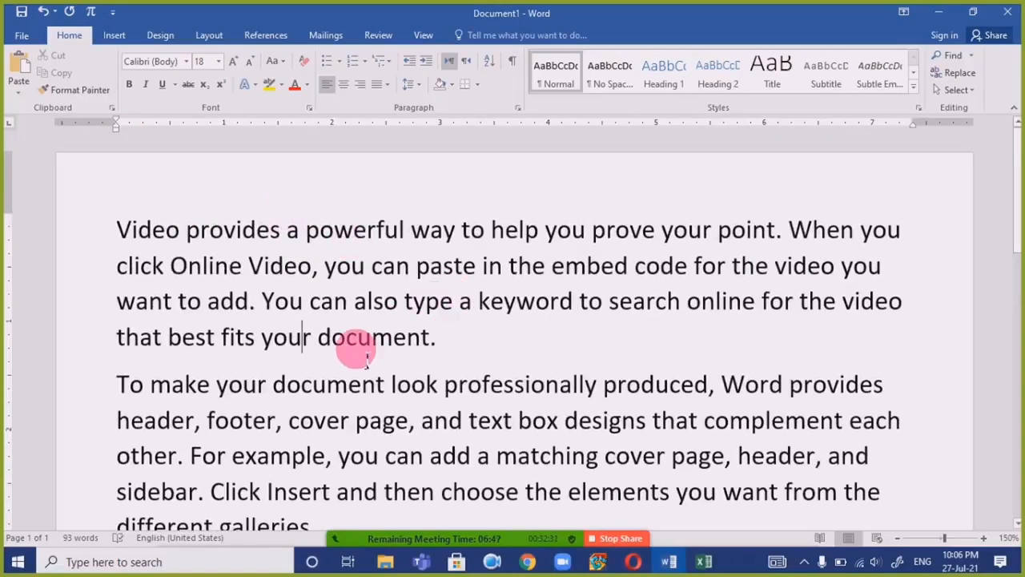
Select freely from the first word into the second paragraph, then select whole lines starting from the first line, clearing each selection.
click(112, 237)
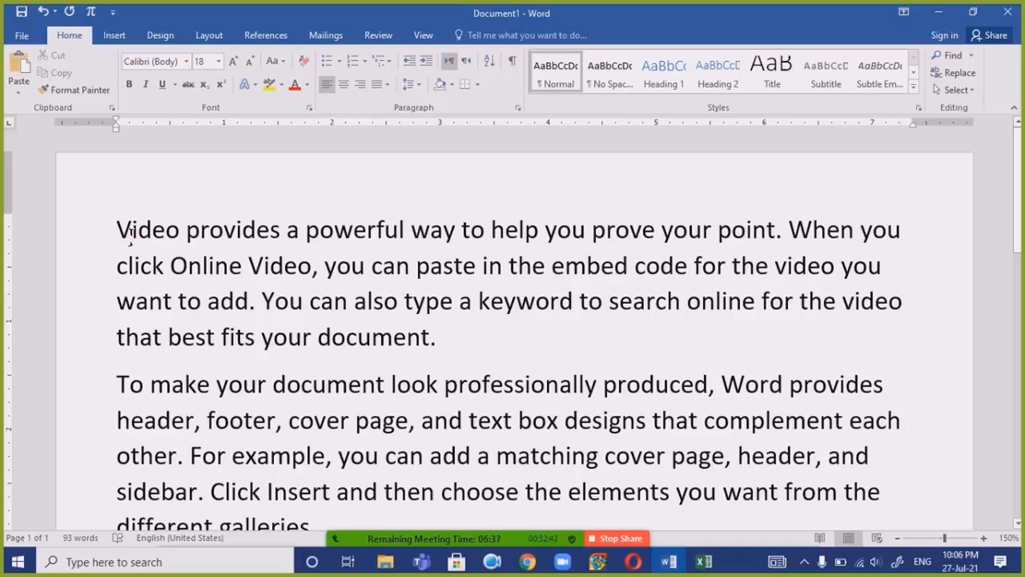
drag(131, 232, 846, 487)
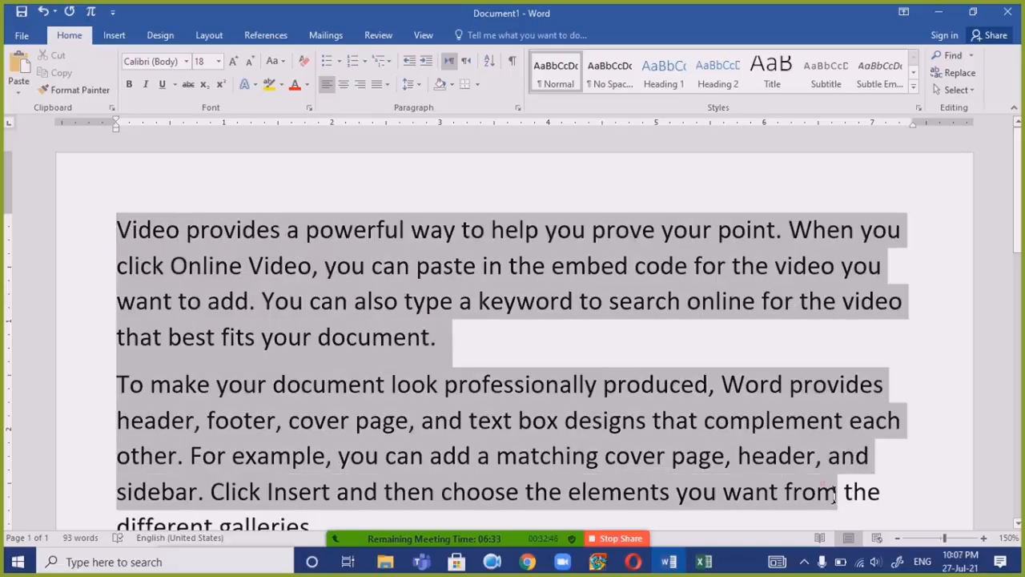
click(305, 266)
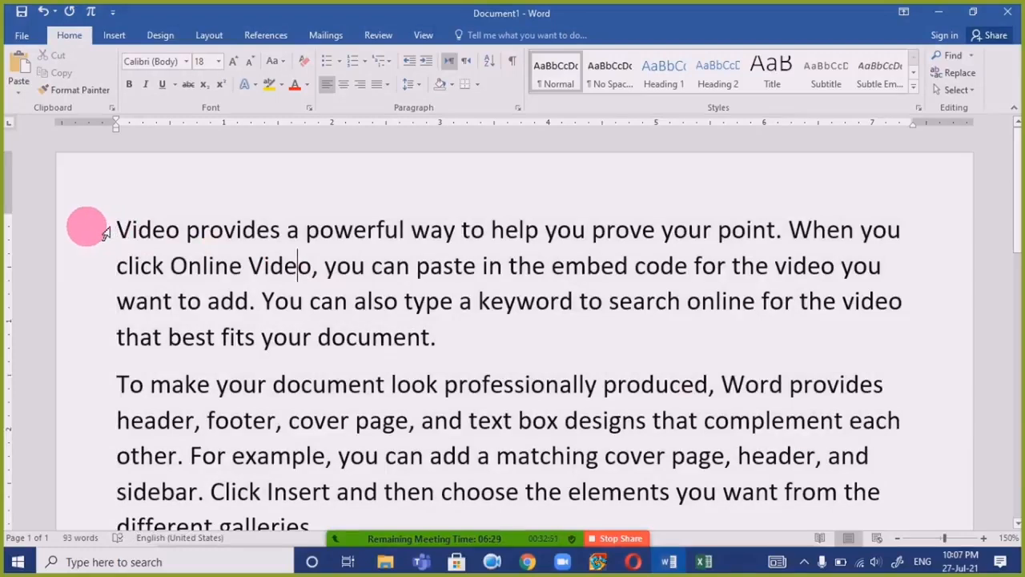
click(105, 232)
drag(106, 233, 104, 449)
click(111, 276)
click(210, 268)
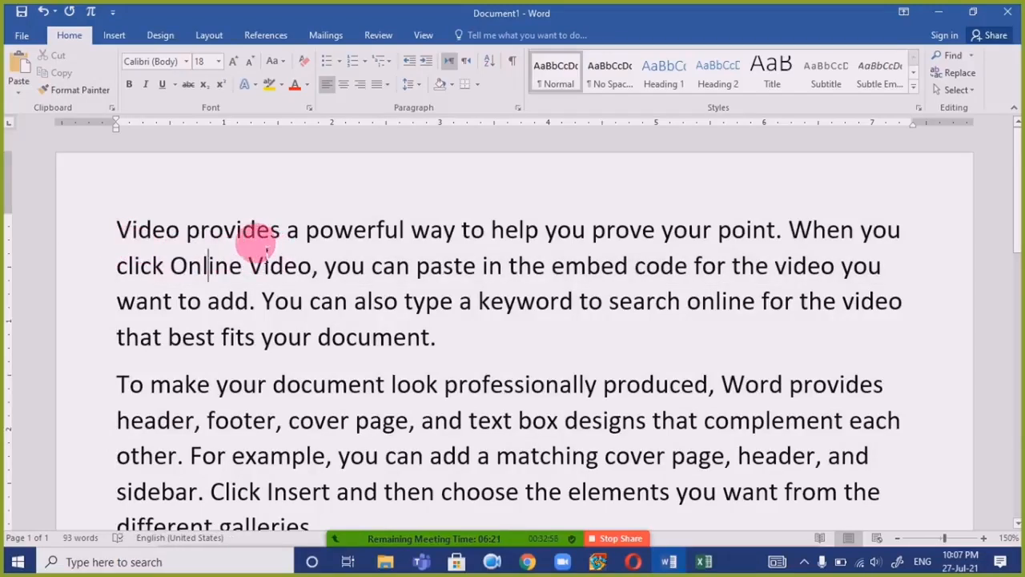
Select the word "provides" and then the whole first paragraph, ending with the cursor before the document's first word.
double_click(253, 232)
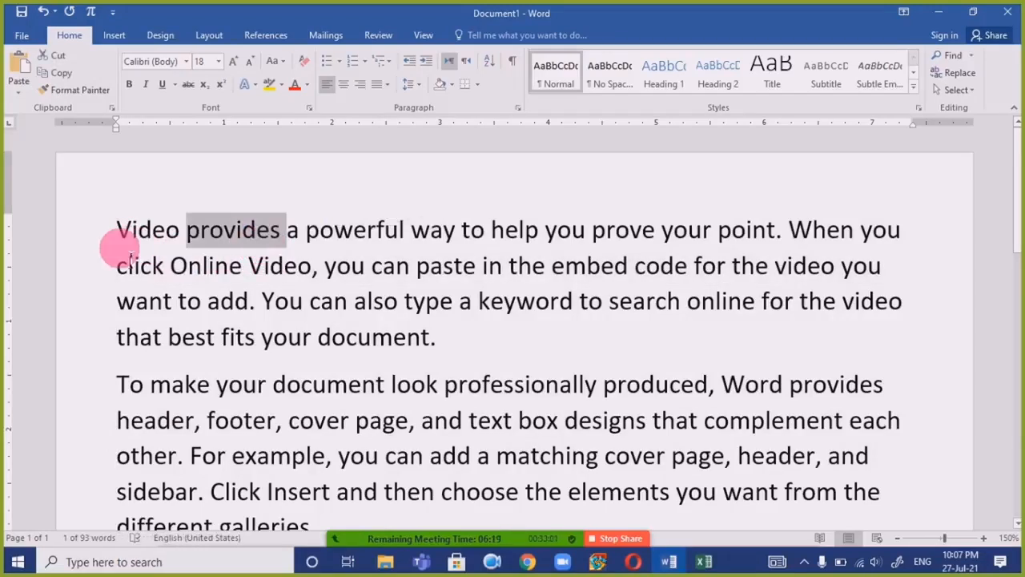
click(453, 302)
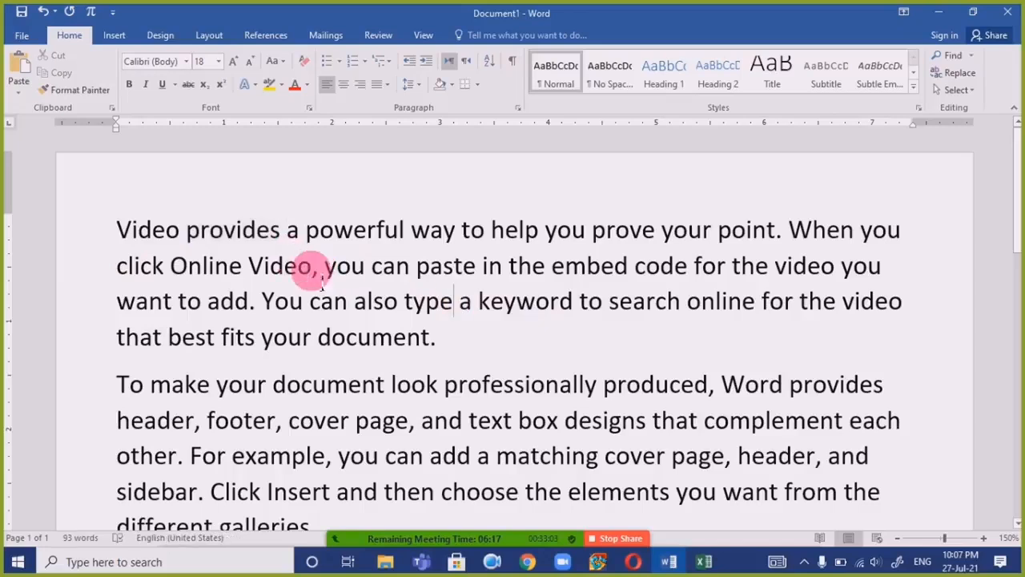
triple_click(479, 308)
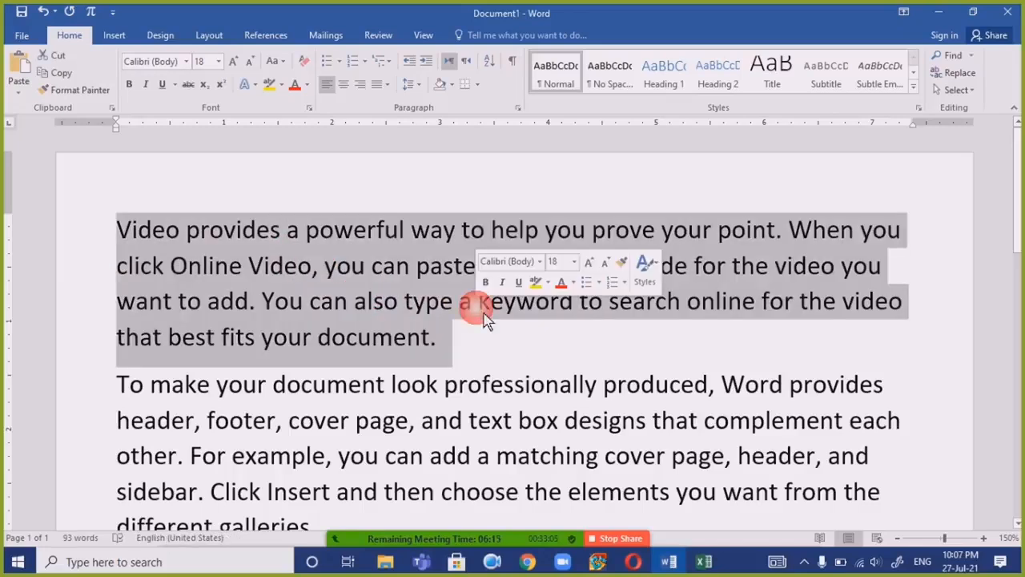
click(355, 302)
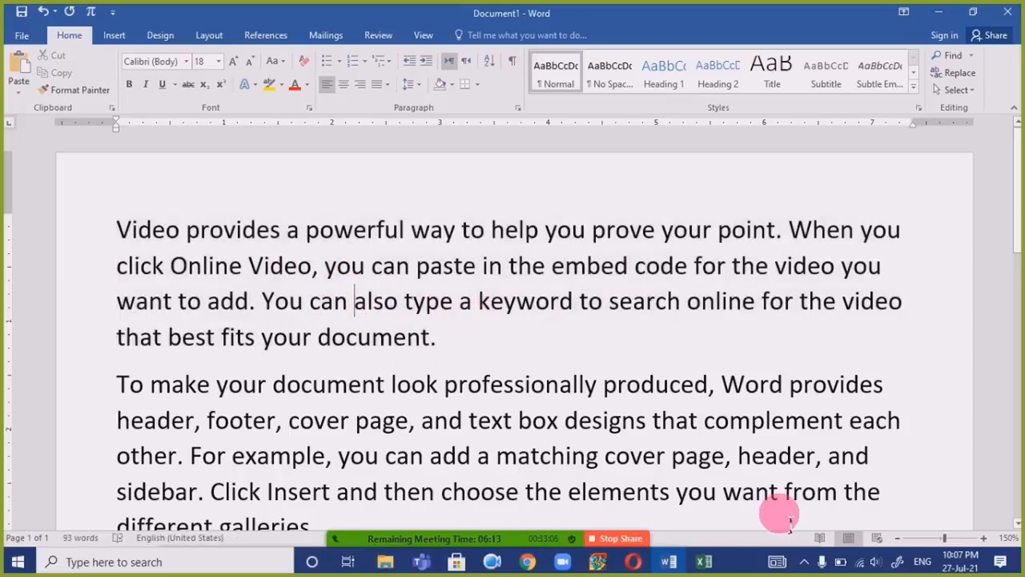
click(117, 230)
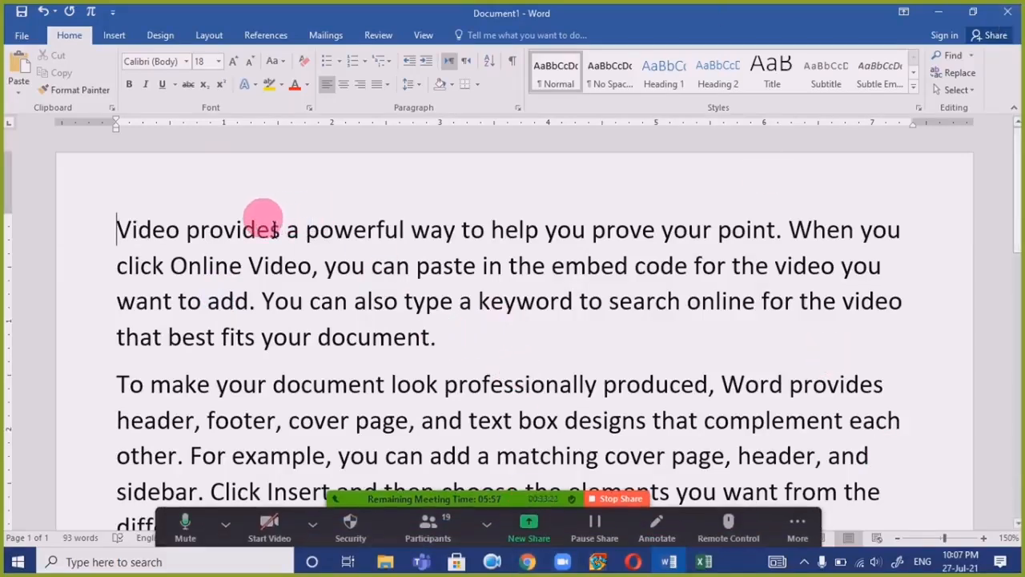
Open the Zoom participants list at full size, look through the attendees, and minimise the list.
click(444, 524)
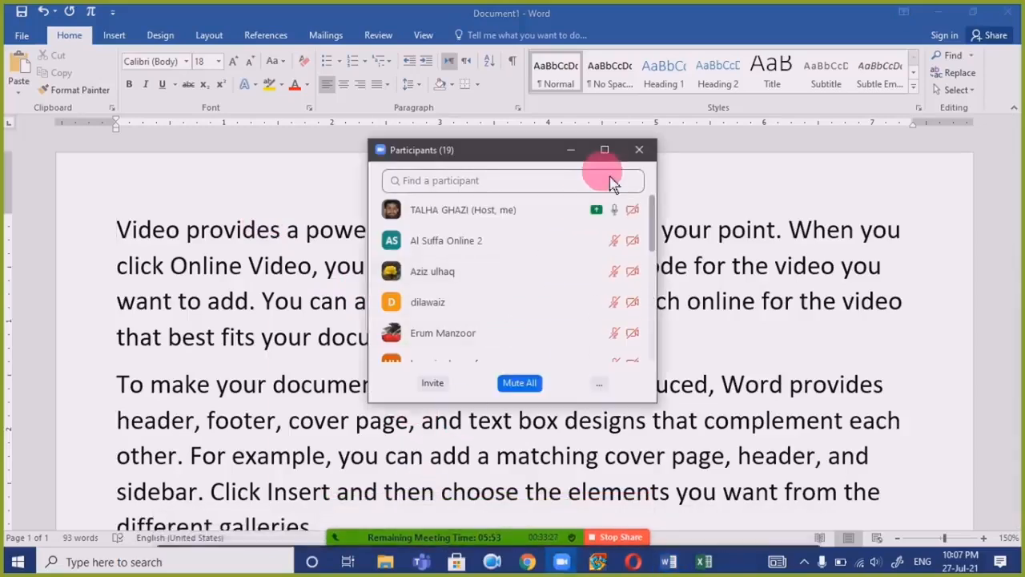
click(607, 154)
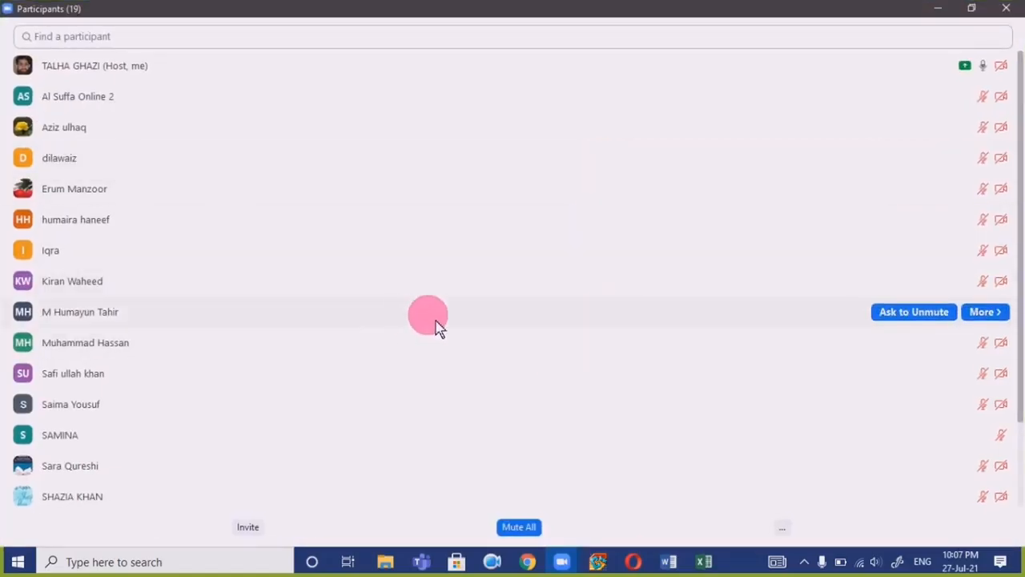
scroll(439, 330, down, 3)
scroll(441, 339, up, 3)
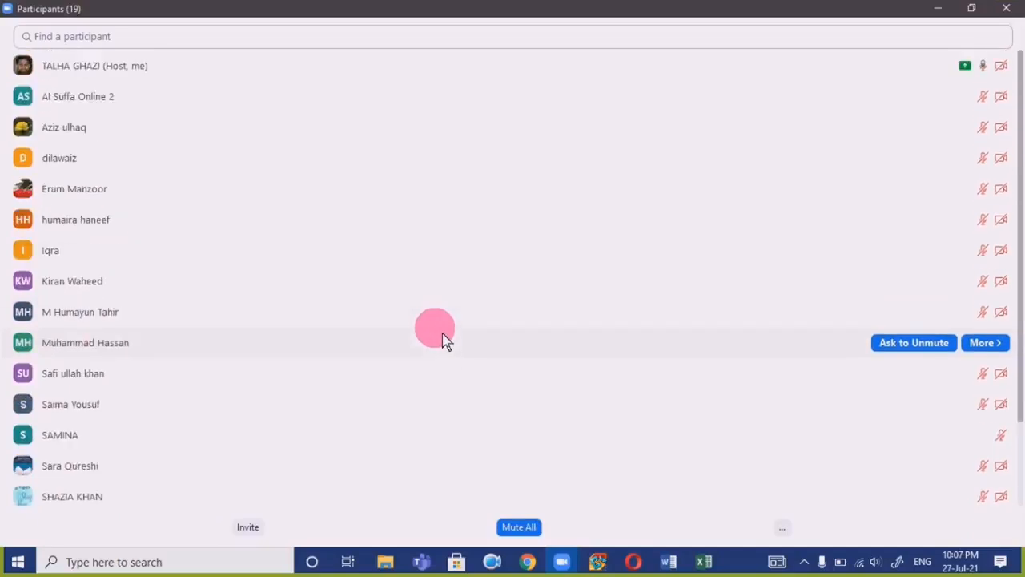
click(940, 10)
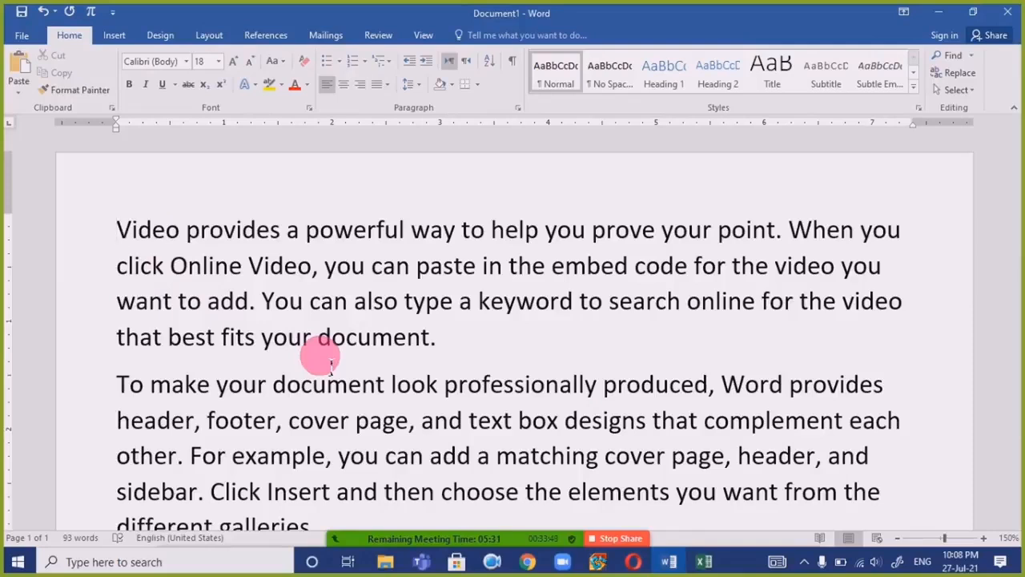
Extend a selection character by character from the document's start into the third line, and clear the selection.
key(shift+Right)
key(shift+Right)
key(shift+Right)
key(shift+Right)
key(shift+Right)
key(shift+Right)
key(shift+Right)
key(shift+Right)
key(shift+Right)
key(shift+Right)
key(shift+Right)
key(shift+Right)
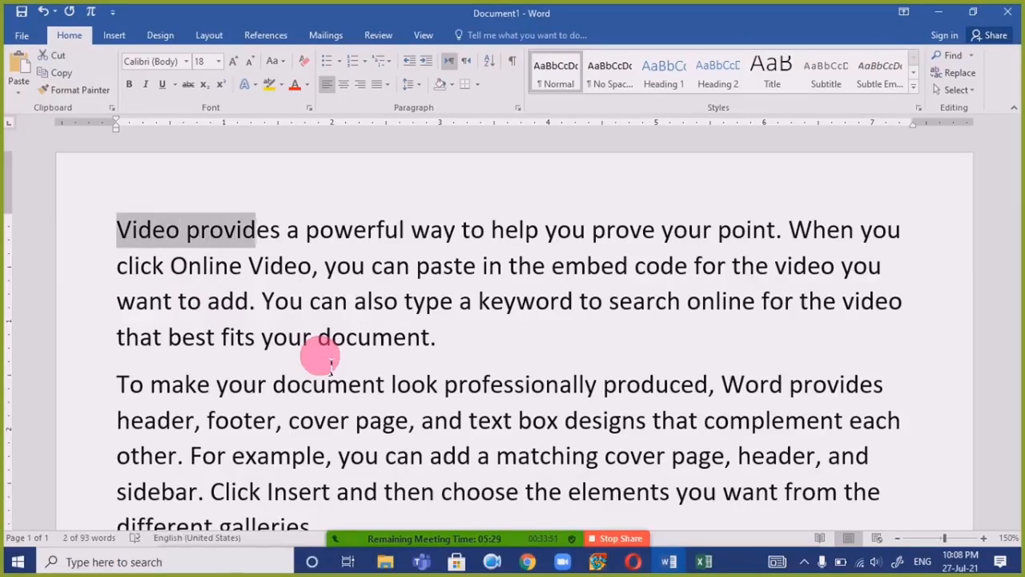
key(shift+Right)
key(shift+Right)
key(shift+Right)
key(shift+Right)
key(shift+Right)
key(shift+Right)
key(shift+Right)
key(shift+Right)
key(shift+Right)
key(shift+Right)
key(shift+Right)
key(shift+Right)
key(shift+Right)
key(shift+Right)
key(shift+Right)
key(shift+Right)
key(shift+Right)
key(shift+Right)
key(shift+Right)
key(shift+Right)
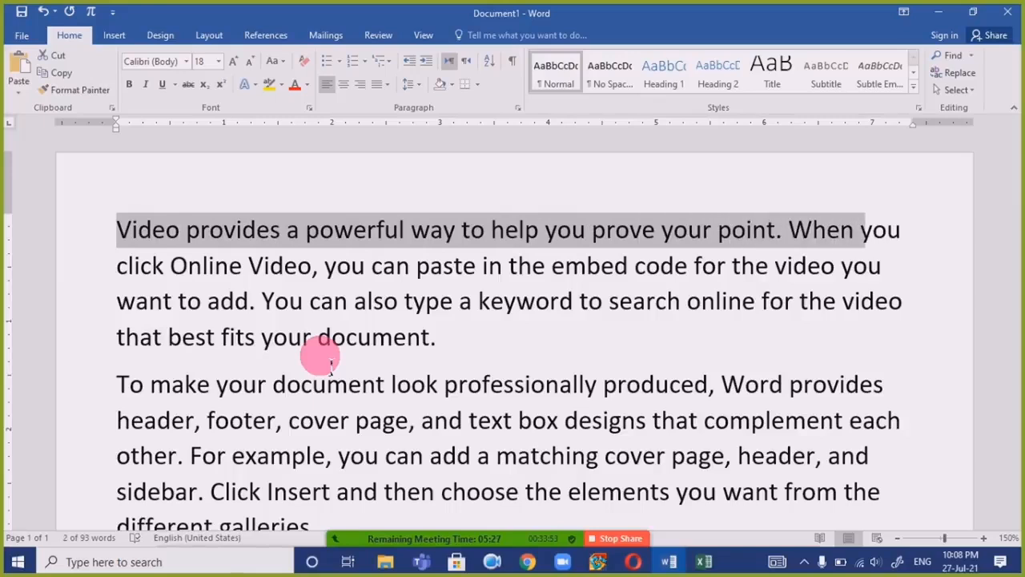
key(shift+Right)
key(shift+Right)
key(shift+Right)
key(shift+Right)
key(shift+Right)
key(shift+Right)
key(shift+Right)
key(shift+Right)
key(shift+Right)
key(shift+Right)
key(shift+Right)
key(shift+Right)
key(shift+Right)
key(shift+Right)
key(shift+Right)
key(shift+Right)
key(shift+Right)
key(shift+Right)
key(shift+Right)
key(shift+Right)
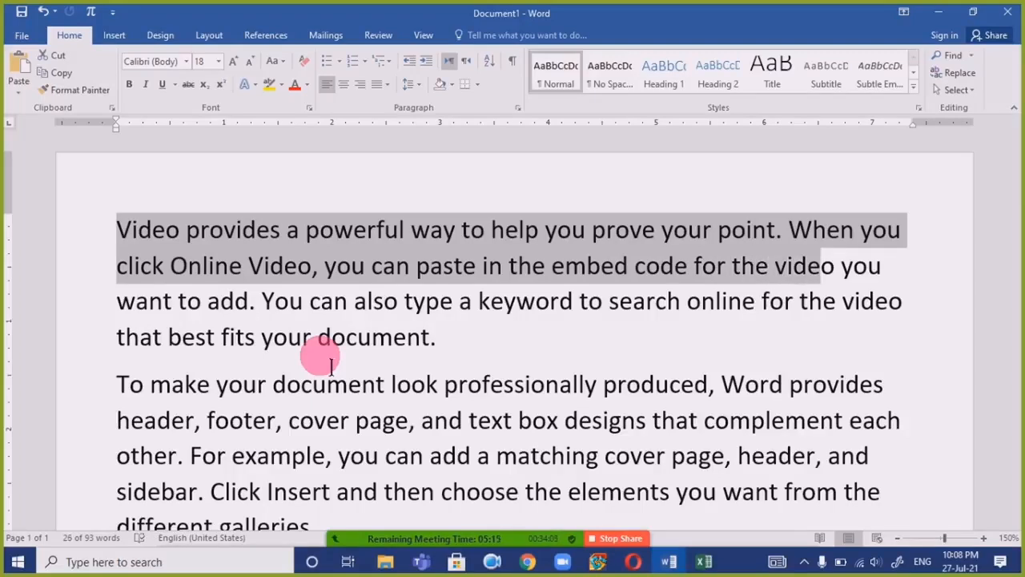
key(shift+Right)
key(shift+Right)
key(shift+Right)
key(shift+Right)
key(shift+Right)
key(shift+Right)
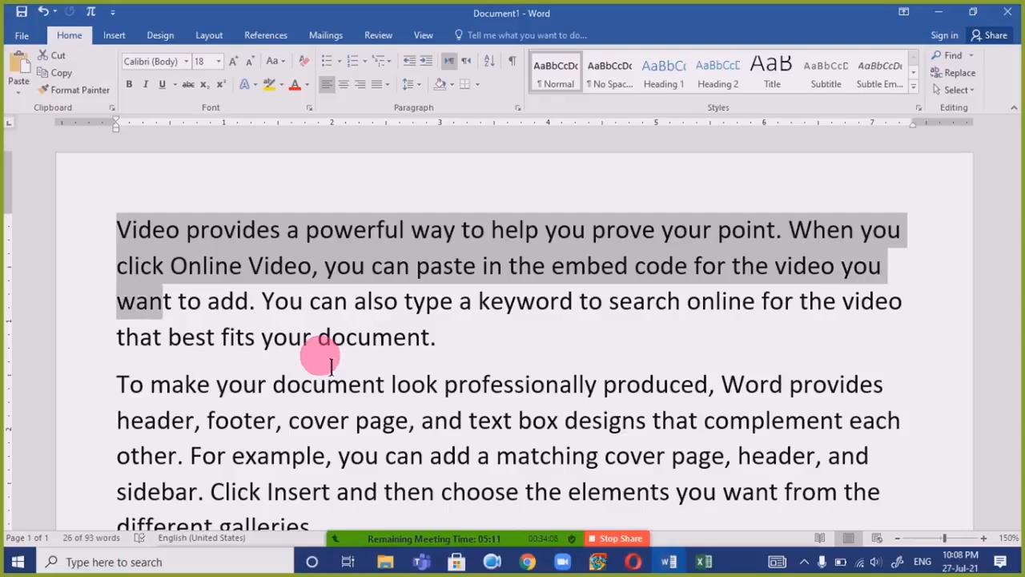
key(shift+Right)
key(shift+Right)
key(shift+Right)
key(Left)
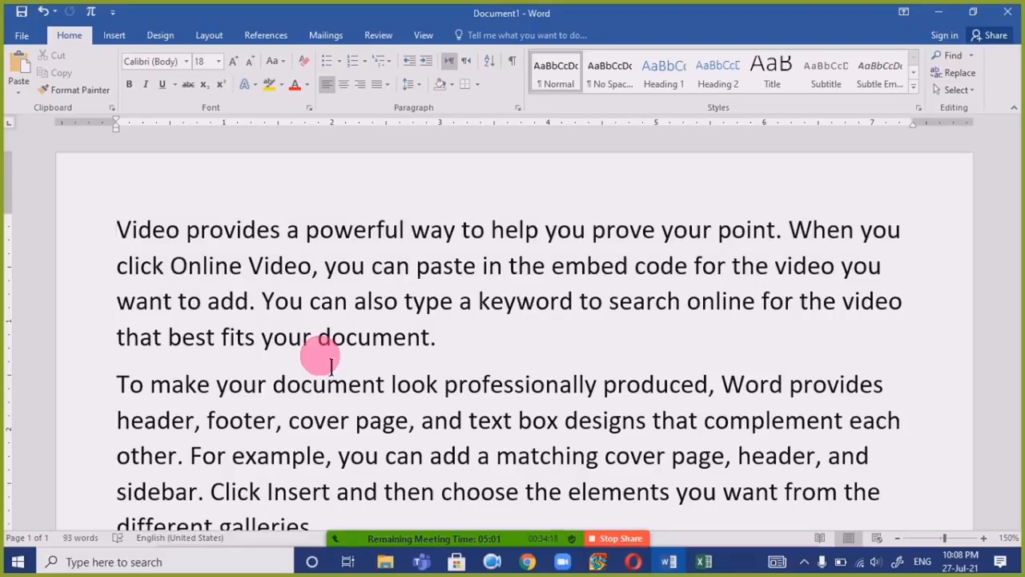
Select "Video provides a powerful way to help you prove" one character at a time, and clear the selection.
key(shift+Right)
key(shift+Right)
key(shift+Right)
key(shift+Right)
key(shift+Right)
key(shift+Right)
key(shift+Right)
key(shift+Right)
key(shift+Right)
key(shift+Right)
key(shift+Right)
key(shift+Right)
key(shift+Right)
key(shift+Right)
key(shift+Right)
key(shift+Right)
key(shift+Right)
key(shift+Right)
key(shift+Right)
key(shift+Right)
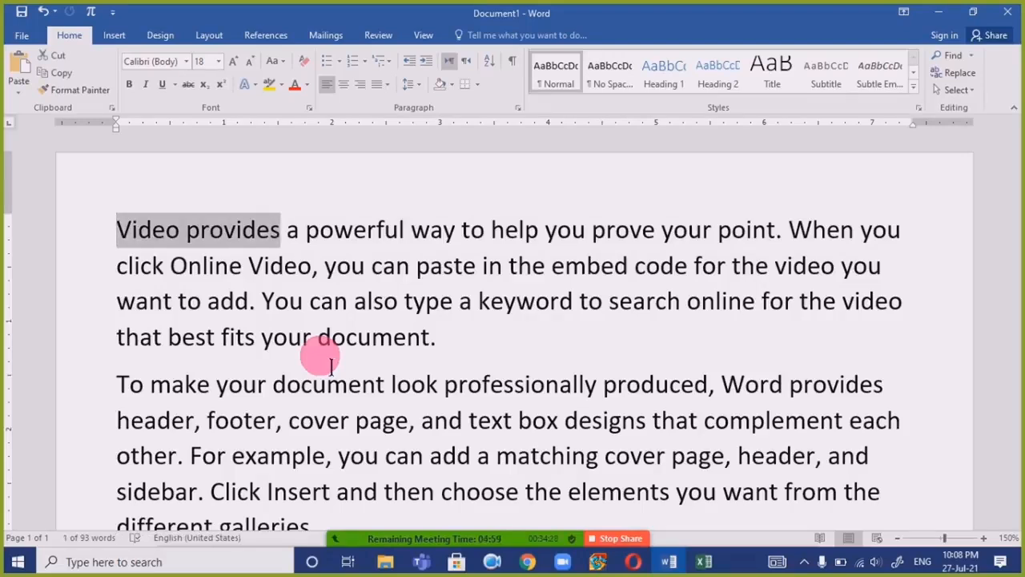
key(shift+Right)
key(shift+Right)
key(shift+Right)
key(shift+Right)
key(shift+Right)
key(shift+Right)
key(shift+Right)
key(shift+Right)
key(shift+Right)
key(shift+Right)
key(shift+Right)
key(shift+Right)
key(shift+Right)
key(shift+Right)
key(shift+Right)
key(shift+Right)
key(shift+Right)
key(shift+Right)
key(shift+Right)
key(shift+Right)
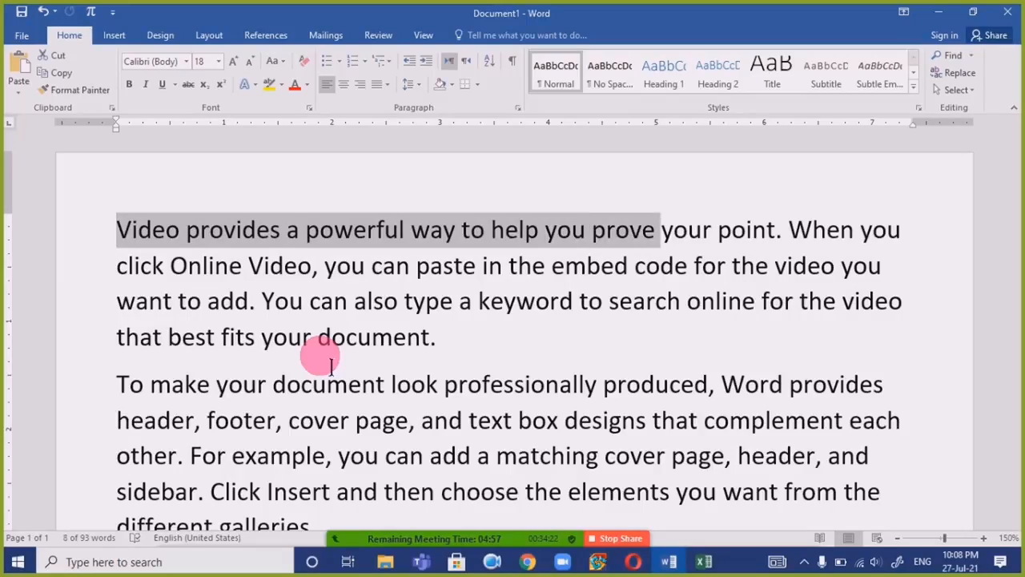
key(Left)
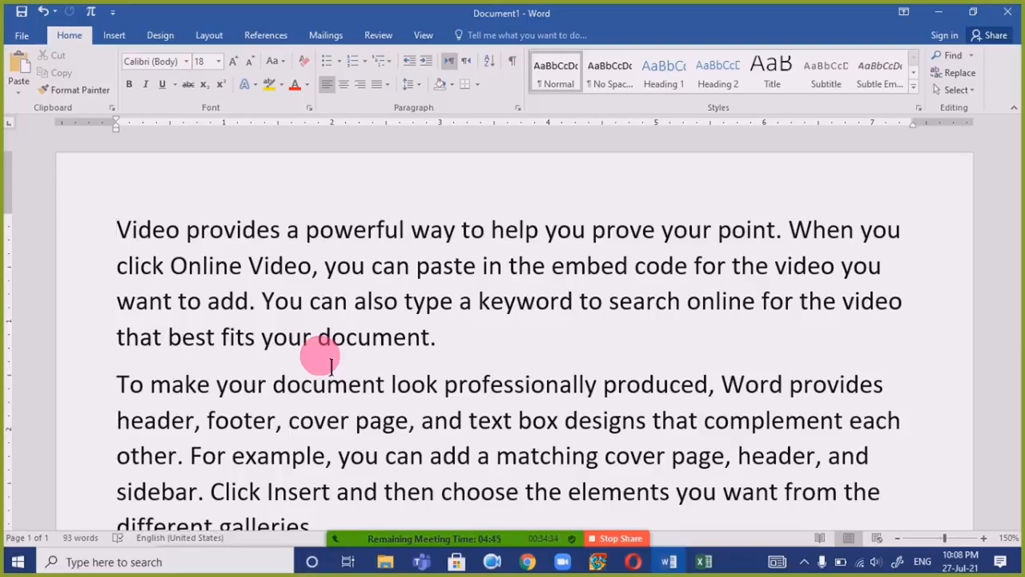
Select from the document's start into the word "provides" one character at a time, and clear the selection.
key(shift+Right)
key(shift+Right)
key(shift+Right)
key(shift+Right)
key(shift+Right)
key(shift+Right)
key(shift+Right)
key(shift+Right)
key(shift+Right)
key(shift+Right)
key(shift+Right)
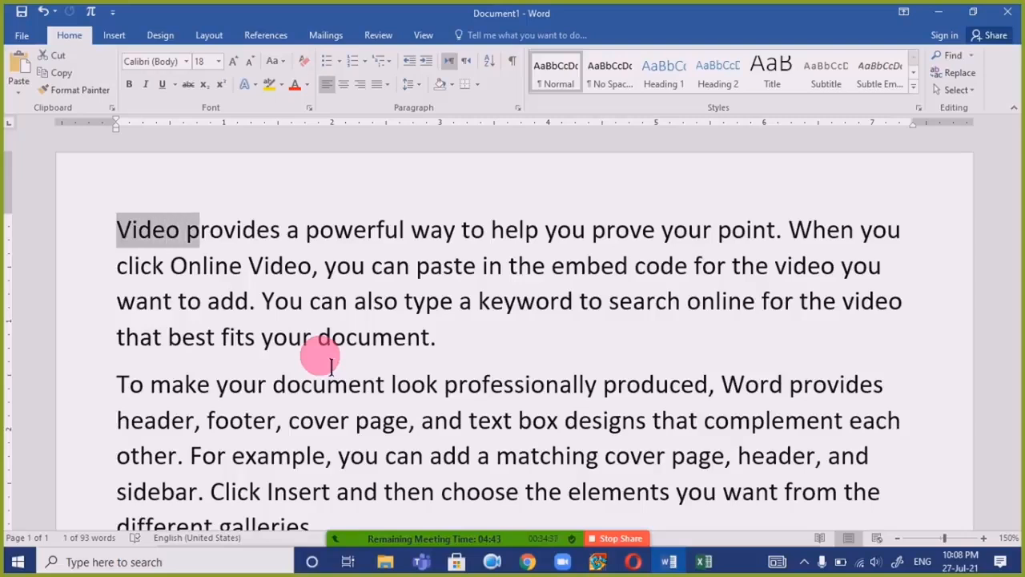
key(shift+Right)
key(shift+Right)
key(shift+Right)
key(shift+Right)
key(Left)
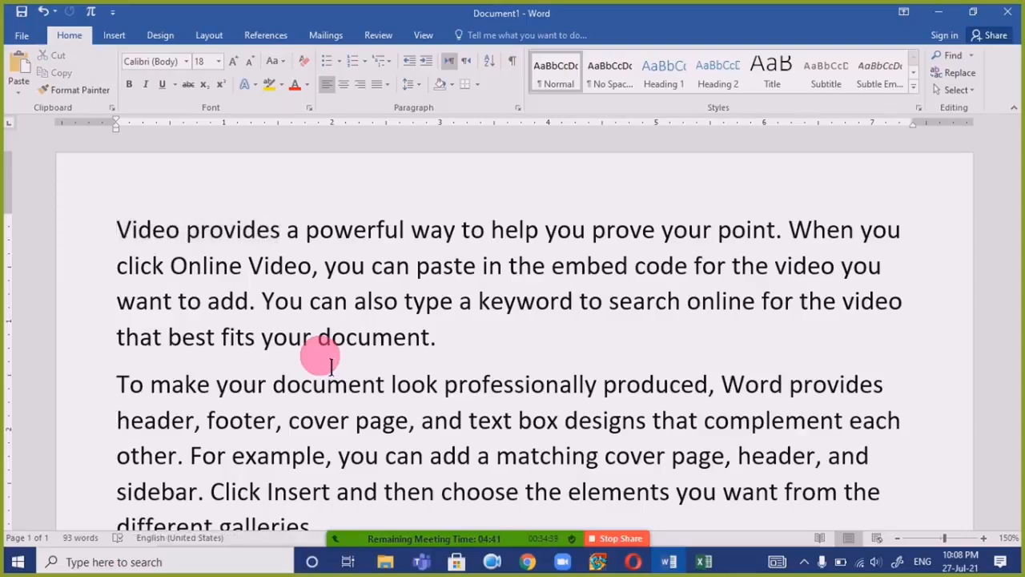
Extend a selection word by word from the document's start through "you can paste in", and clear the selection.
key(ctrl+shift+Right)
key(ctrl+shift+Right)
key(ctrl+shift+Right)
key(ctrl+shift+Right)
key(ctrl+shift+Right)
key(ctrl+shift+Right)
key(ctrl+shift+Right)
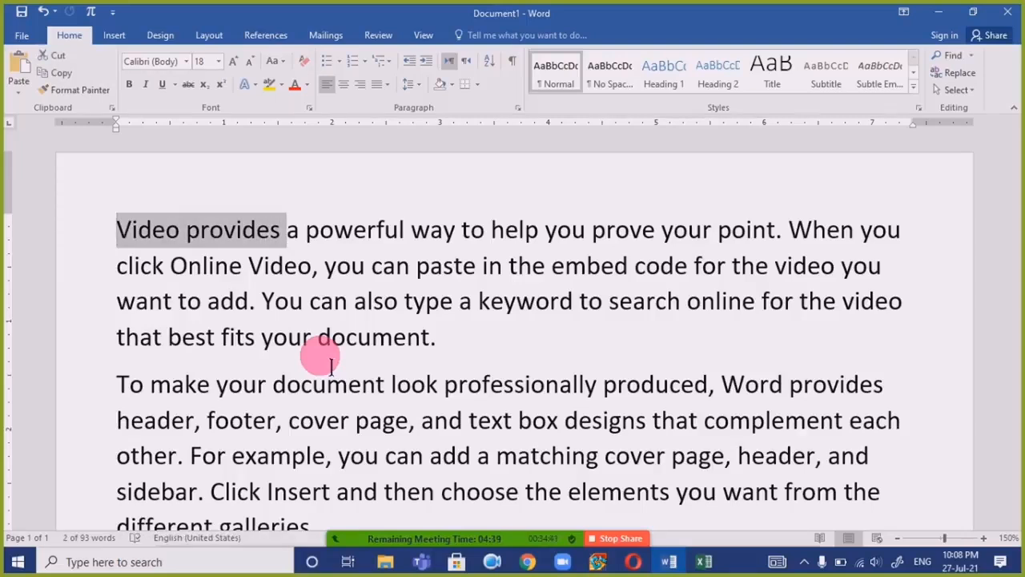
key(ctrl+shift+Right)
key(ctrl+shift+Right)
key(ctrl+shift+Right)
key(ctrl+shift+Right)
key(ctrl+shift+Right)
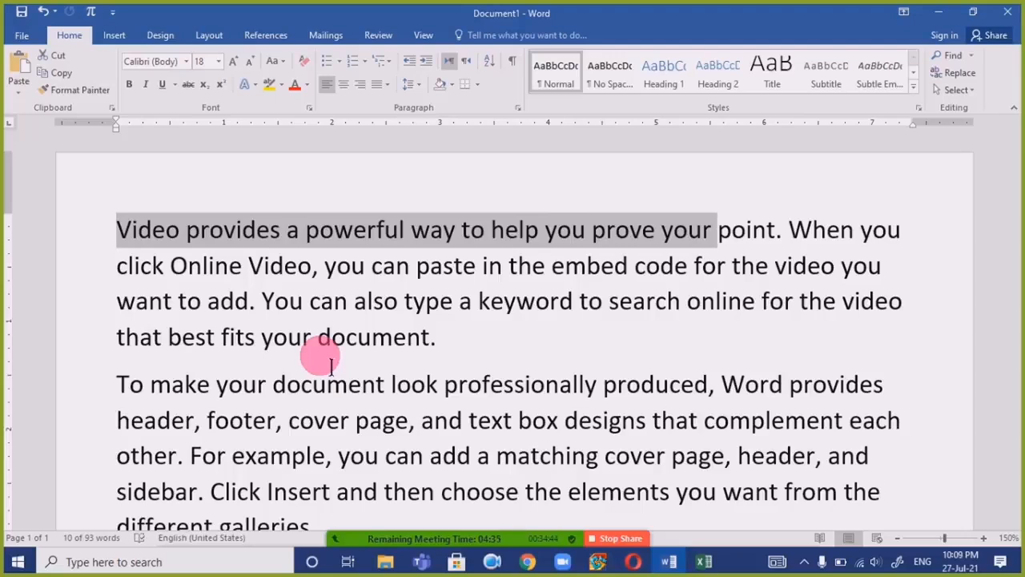
key(ctrl+shift+Right)
key(ctrl+shift+Right)
key(ctrl+shift+Right)
key(ctrl+shift+Right)
key(ctrl+shift+Right)
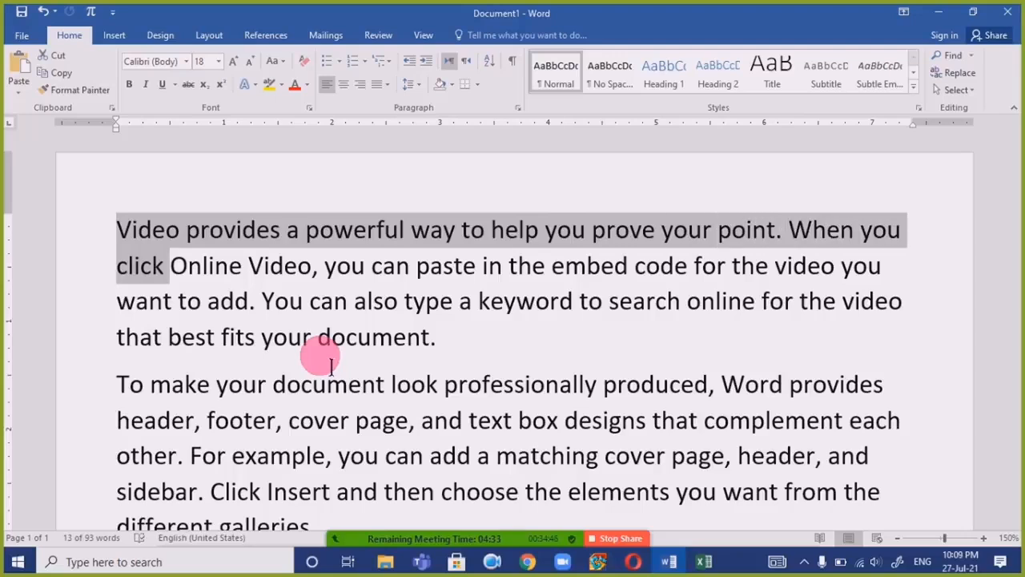
key(ctrl+shift+Right)
key(ctrl+shift+Right)
key(ctrl+shift+Right)
key(ctrl+shift+Right)
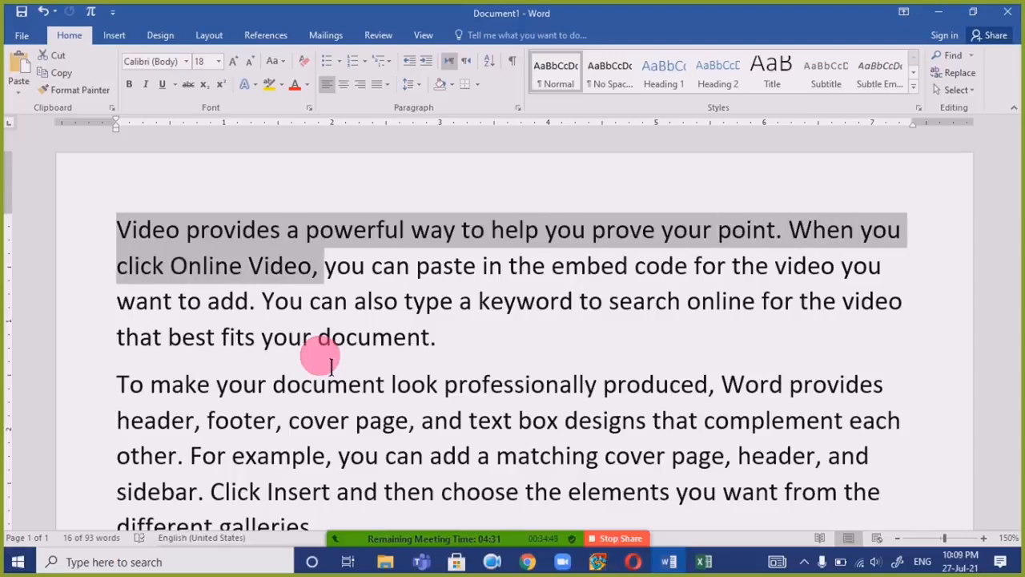
key(ctrl+shift+Right)
key(ctrl+shift+Right)
key(ctrl+shift+Right)
key(ctrl+shift+Right)
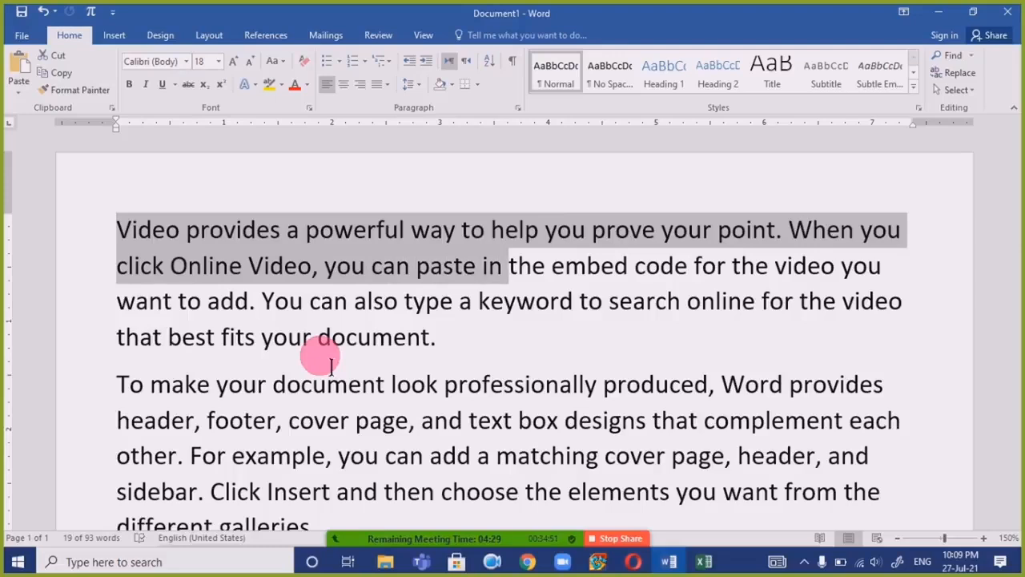
key(Left)
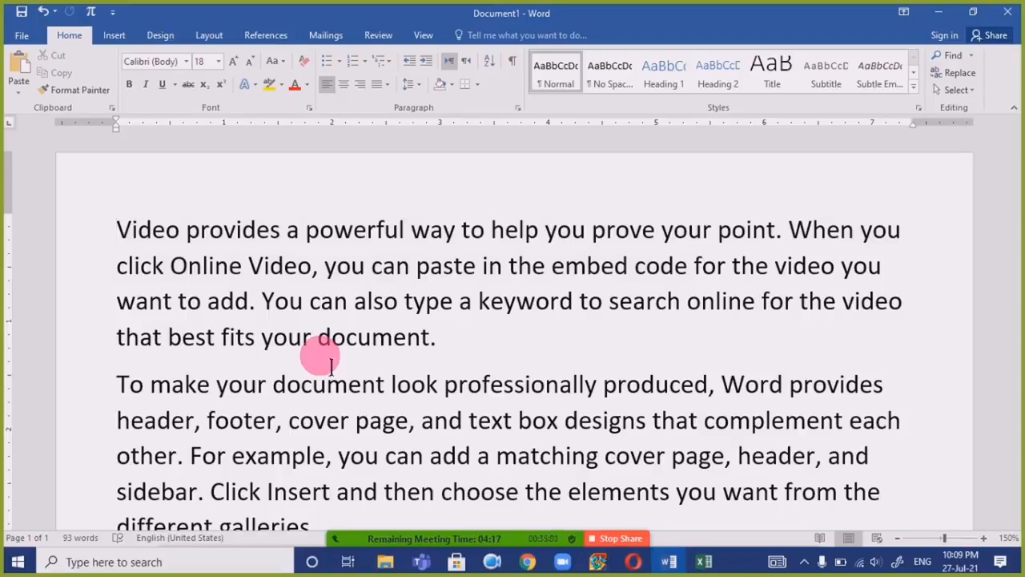
Select the first line to its end, extend the selection downward line by line, and return to the document's start.
key(shift+End)
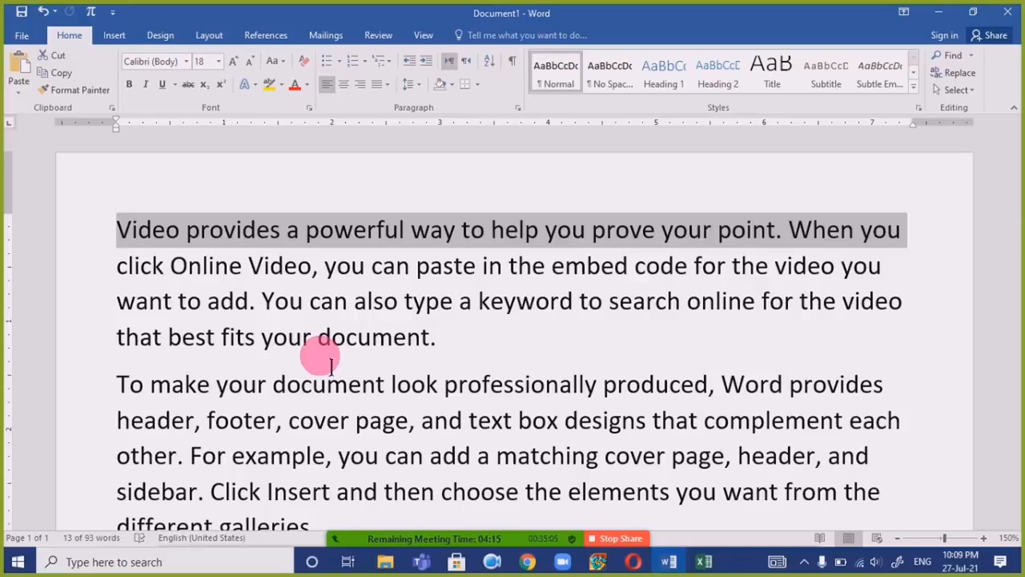
key(Home)
key(shift+End)
key(shift+Down)
key(shift+Down)
key(ctrl+Home)
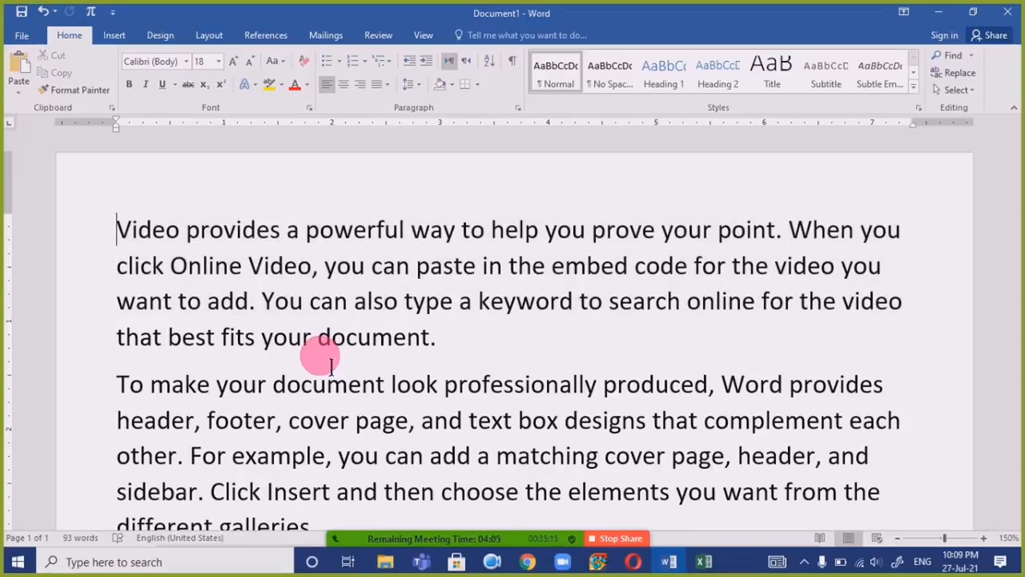
Select both paragraphs one paragraph at a time from the document's start and justify their text.
key(ctrl+shift+Down)
key(ctrl+shift+Down)
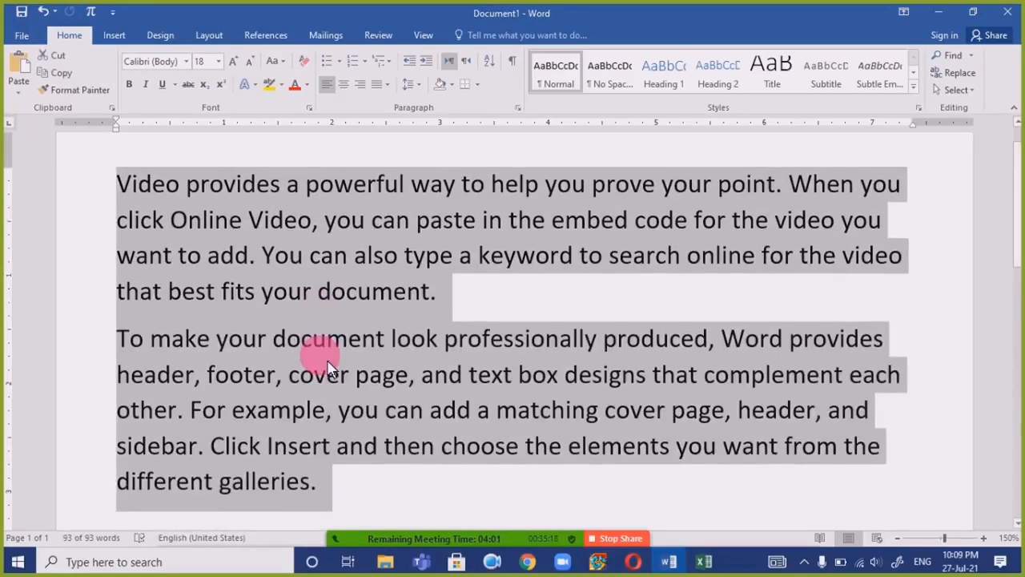
key(ctrl+Home)
key(ctrl+shift+Down)
key(ctrl+shift+Down)
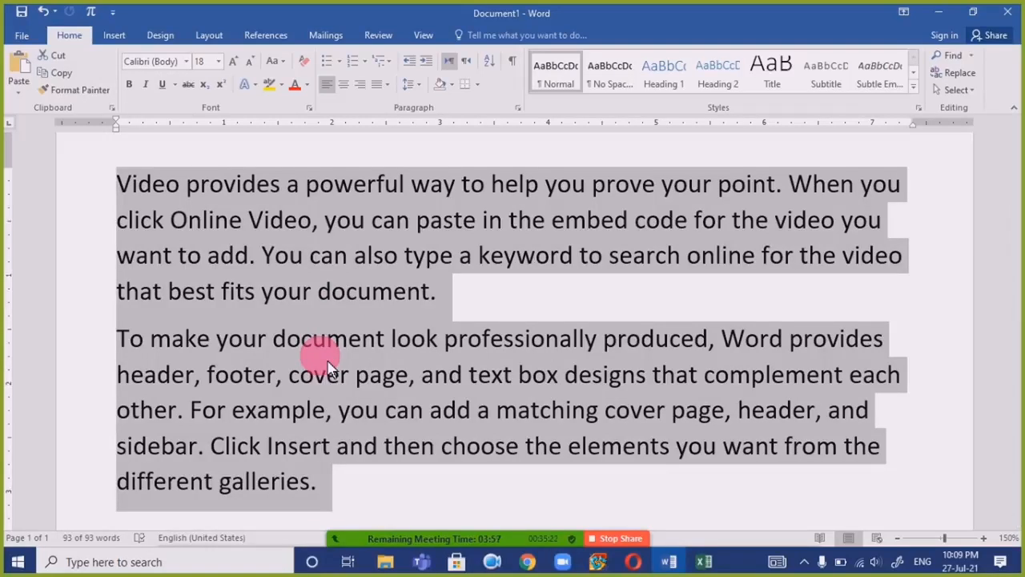
key(ctrl+j)
click(358, 291)
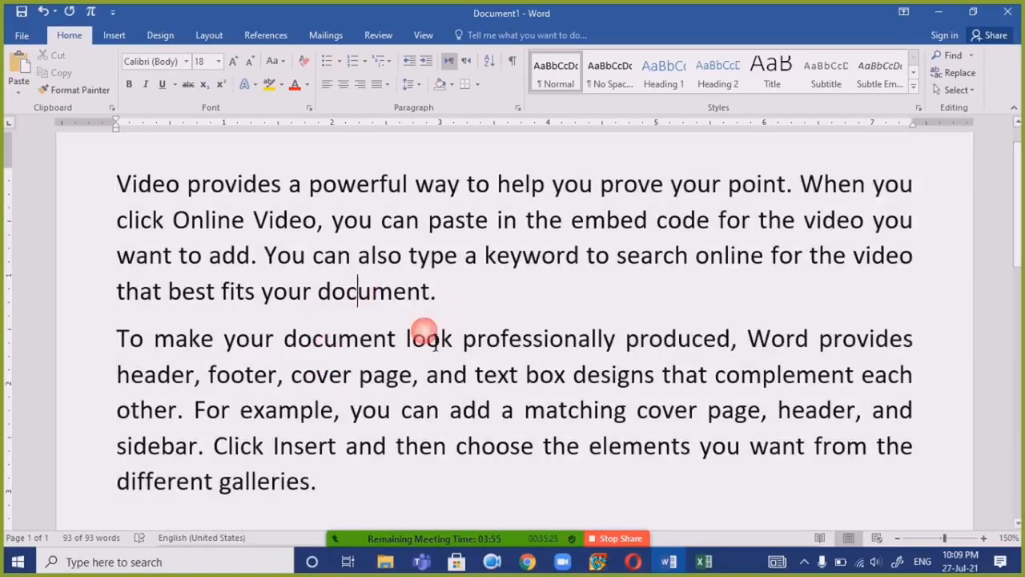
Open the Zoom meeting chat, read the latest questions from the participants, and minimise the chat.
mouse_move(583, 535)
click(801, 525)
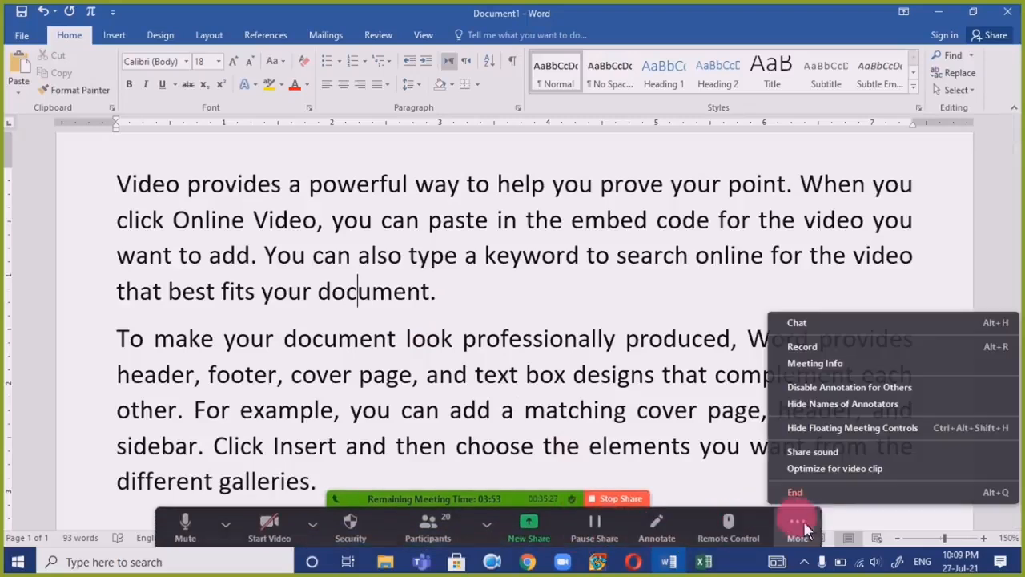
click(857, 322)
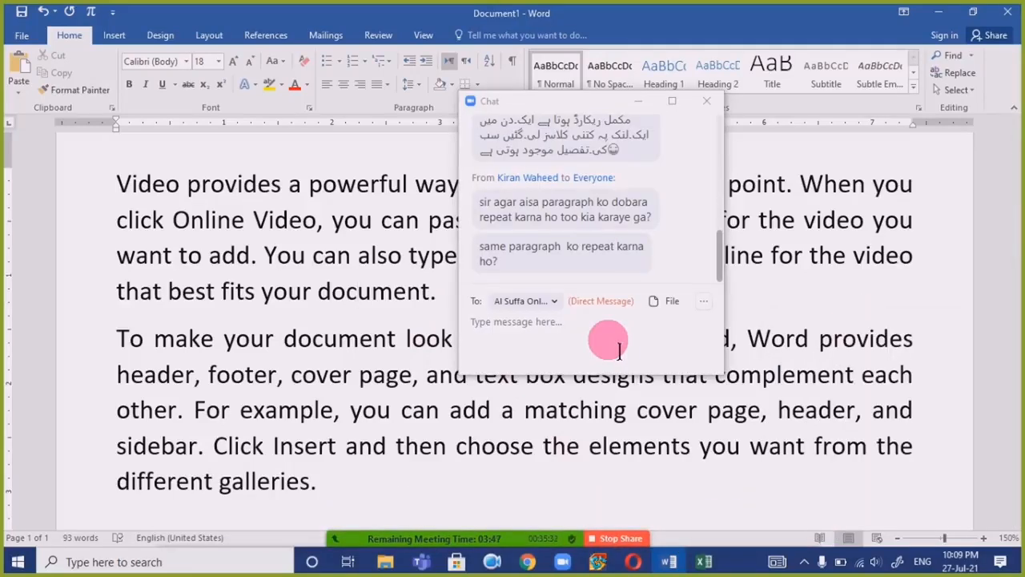
click(639, 101)
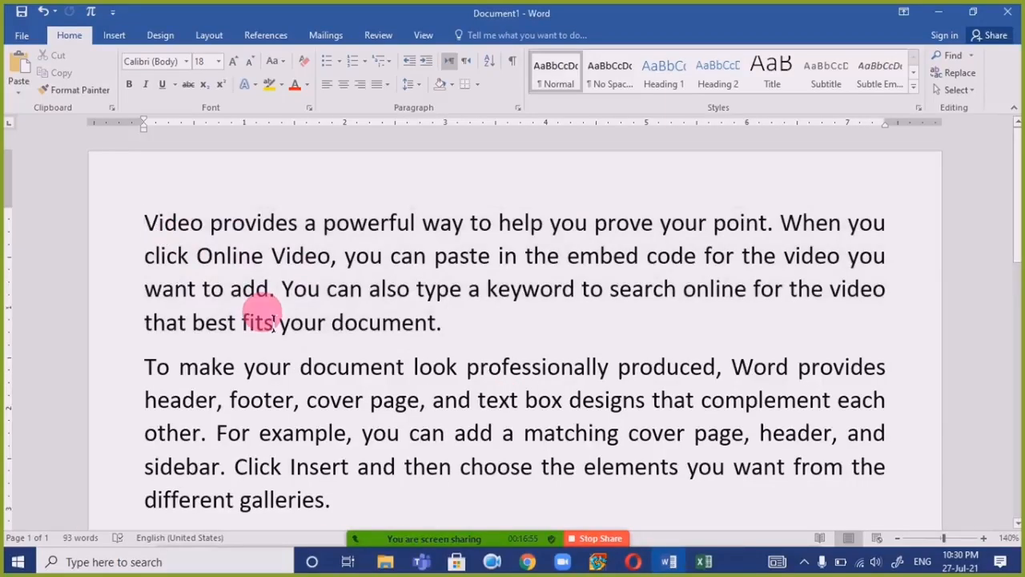
Select the whole first paragraph and preview different fonts on it, including Copperplate Gothic Bold.
triple_click(271, 322)
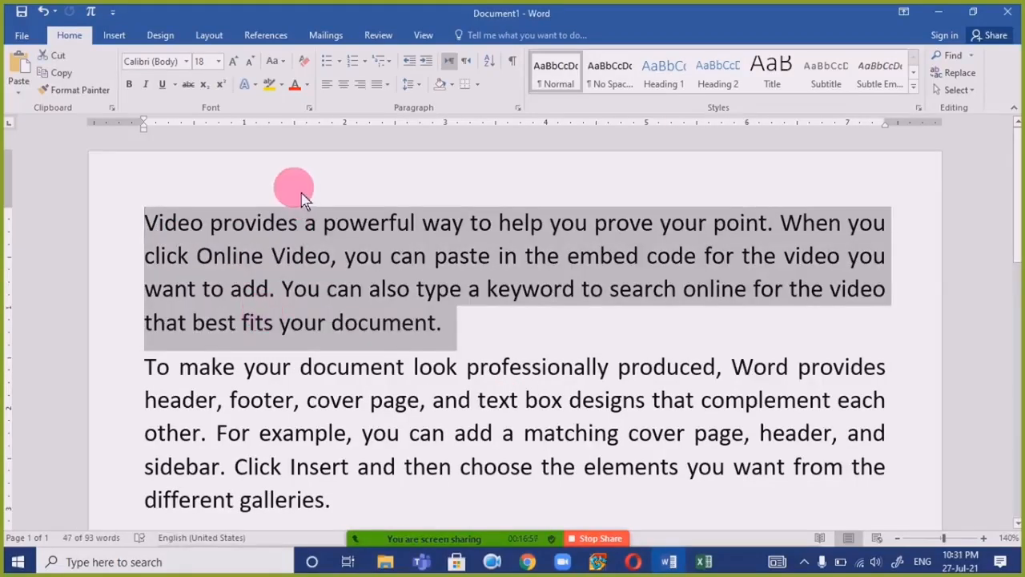
click(189, 62)
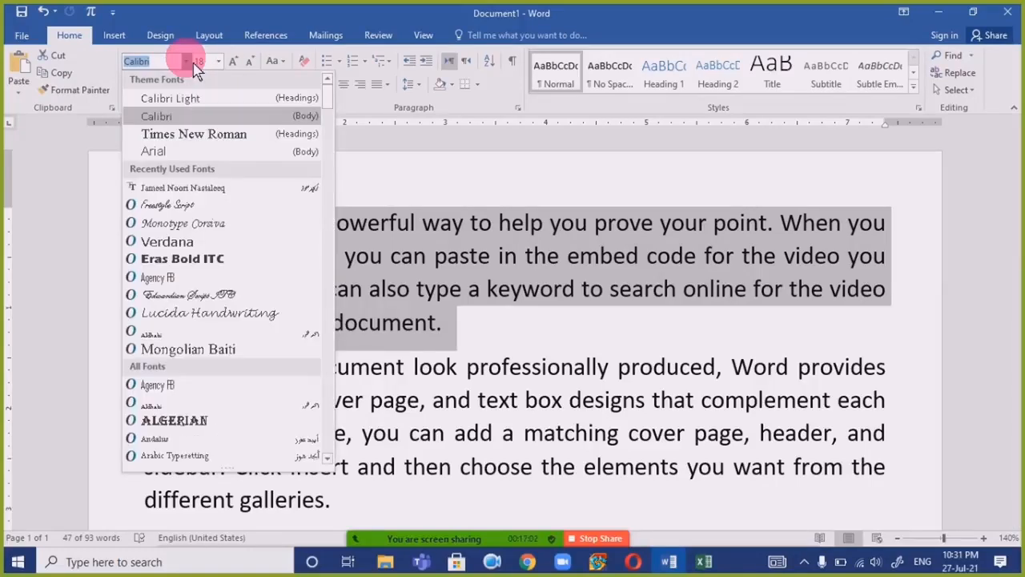
drag(330, 108, 334, 197)
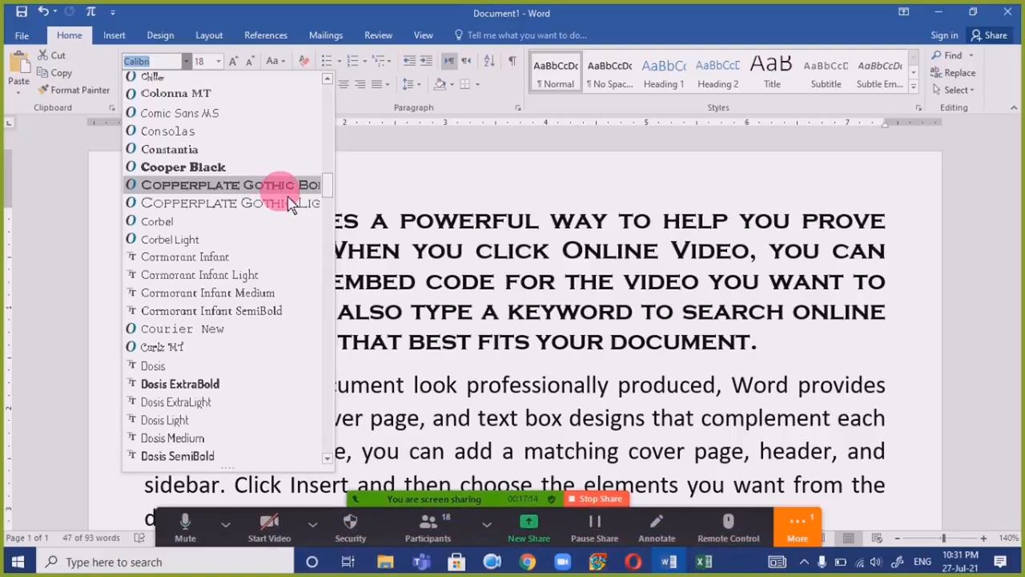
Check the new message in the Zoom meeting chat and minimise the chat.
click(797, 524)
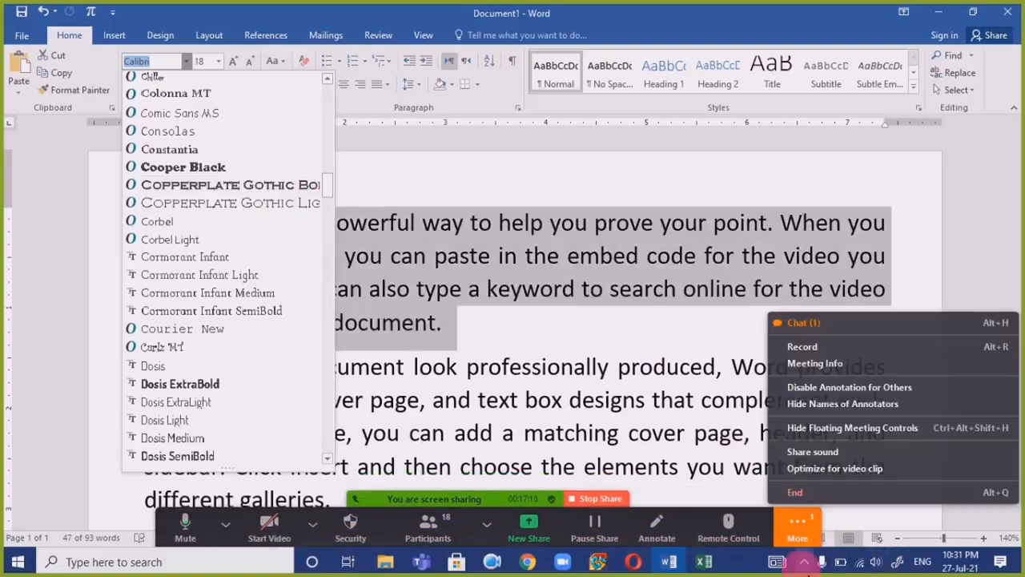
click(850, 326)
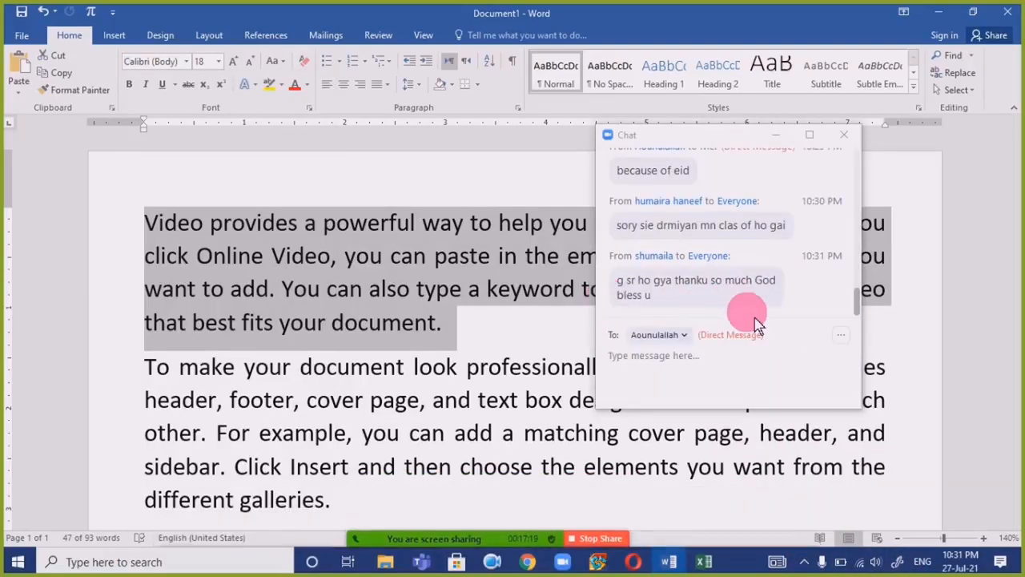
click(776, 134)
Set the font of the selected first paragraph to Freestyle Script and deselect the text.
click(184, 138)
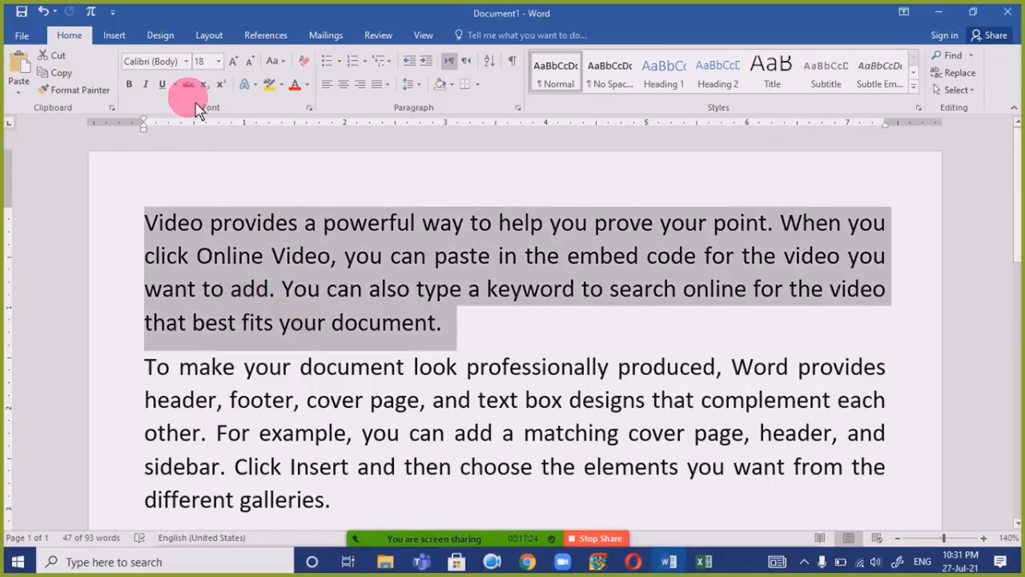
click(199, 63)
click(197, 67)
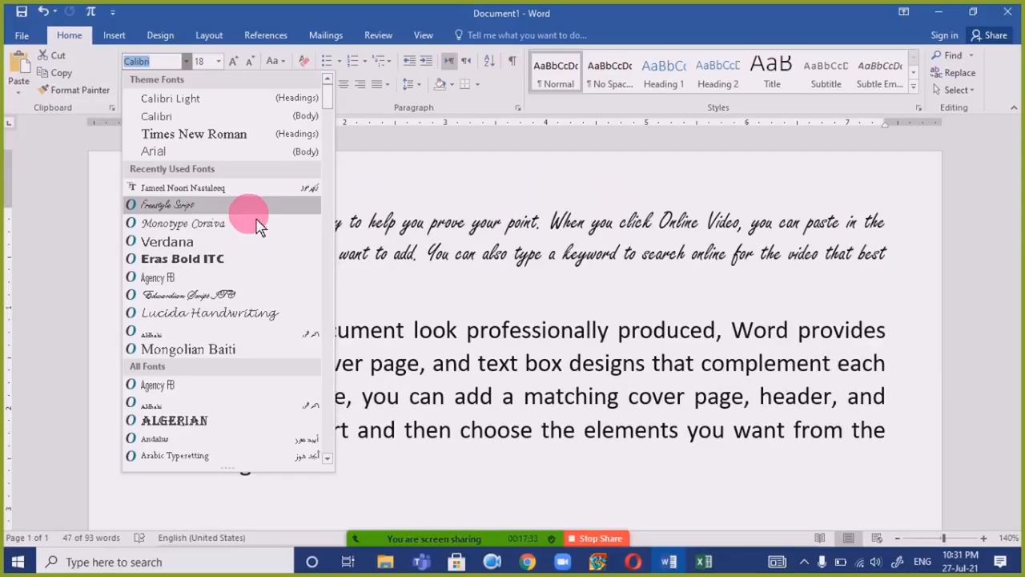
click(256, 224)
click(306, 281)
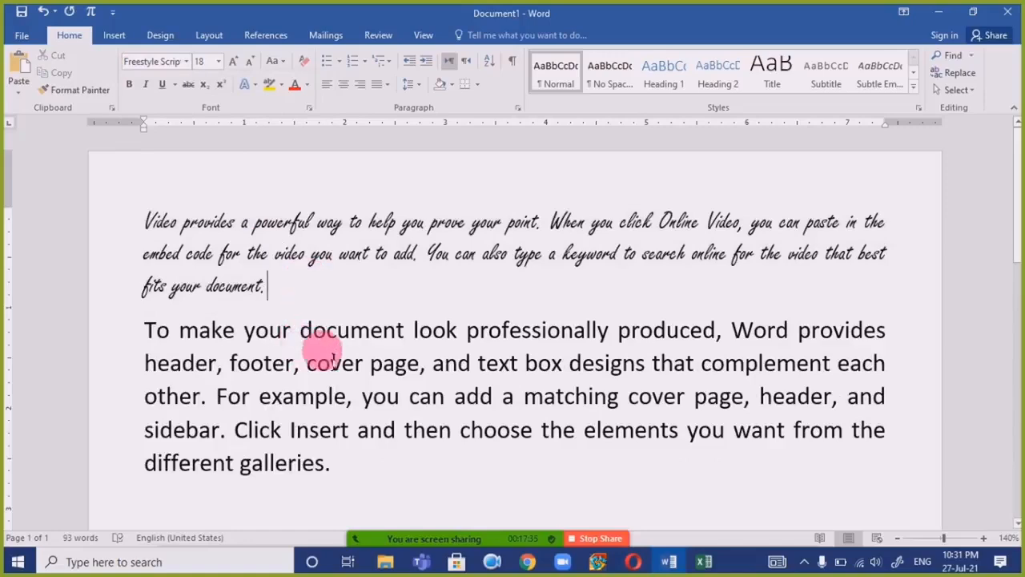
Select the whole second paragraph, set its font to Bauhaus 93, and deselect the text.
triple_click(332, 399)
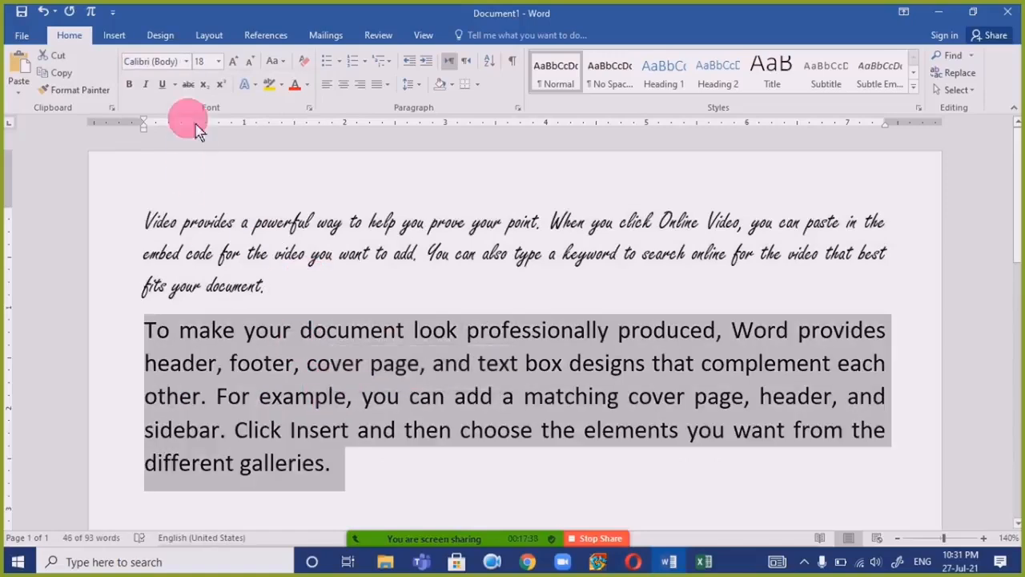
click(186, 61)
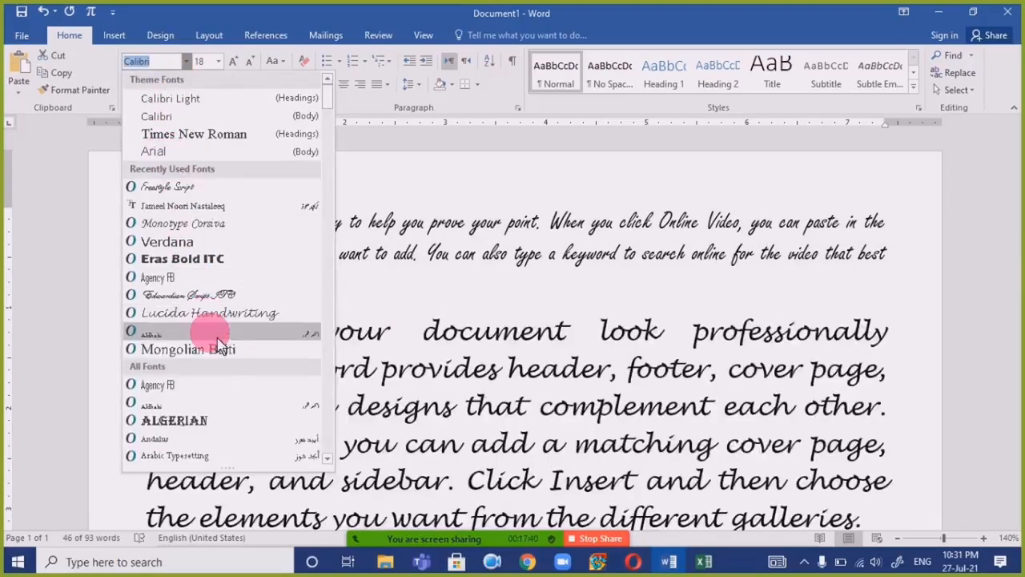
scroll(218, 343, down, 10)
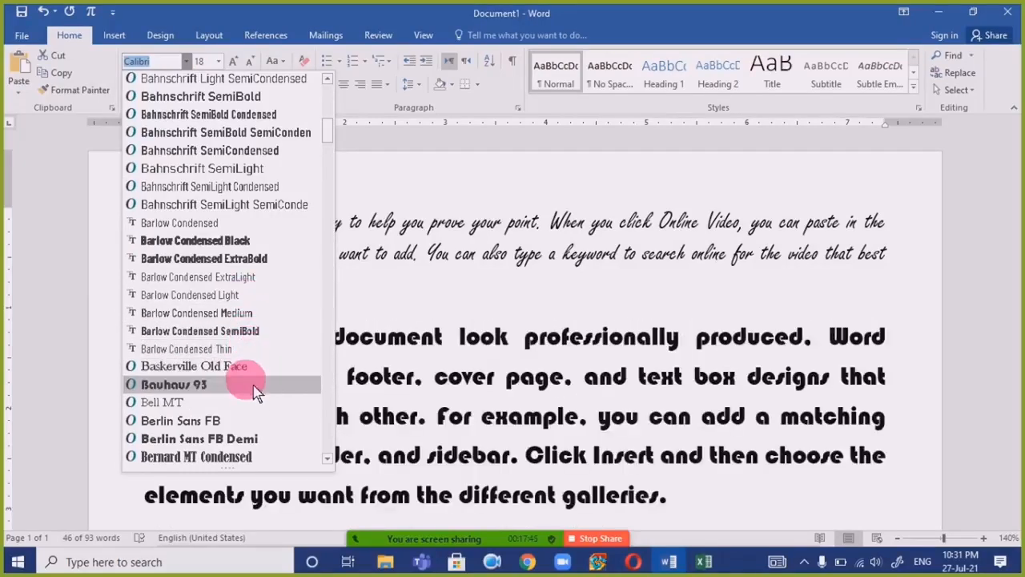
click(255, 393)
click(423, 377)
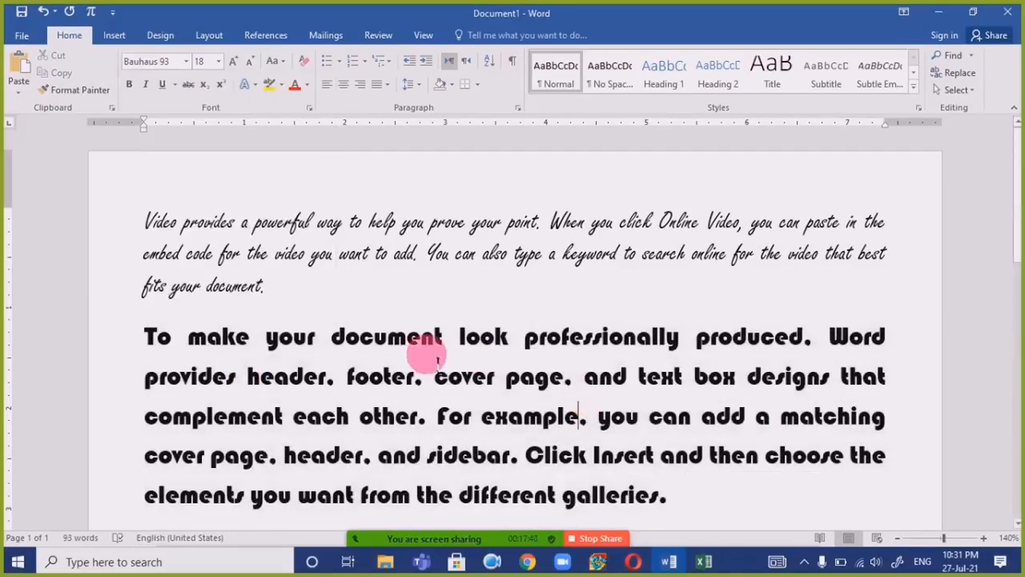
Place the cursor alternately in the first and second paragraphs to compare the font name shown for each.
click(427, 265)
click(430, 422)
click(427, 262)
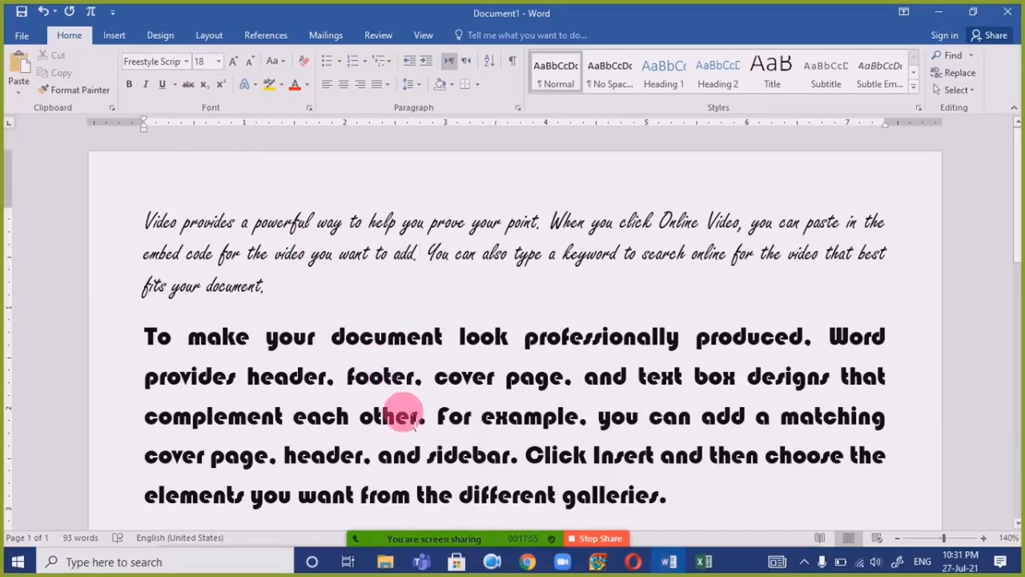
click(437, 420)
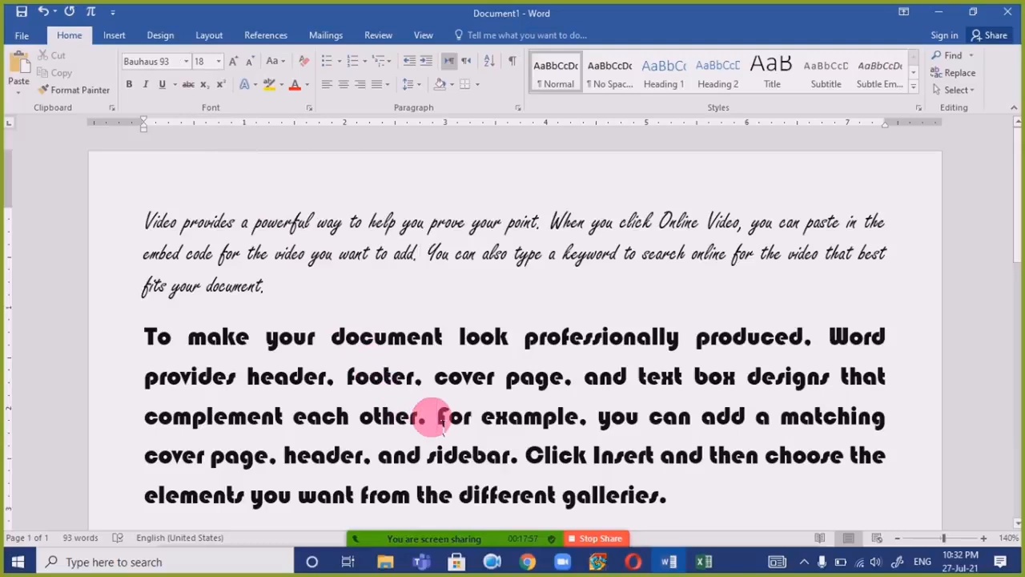
click(375, 255)
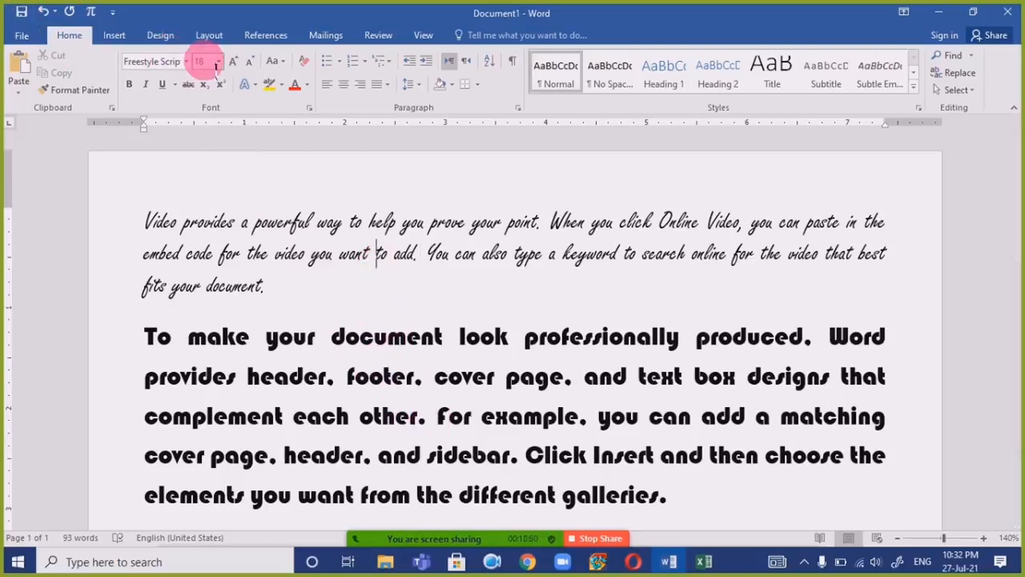
click(318, 378)
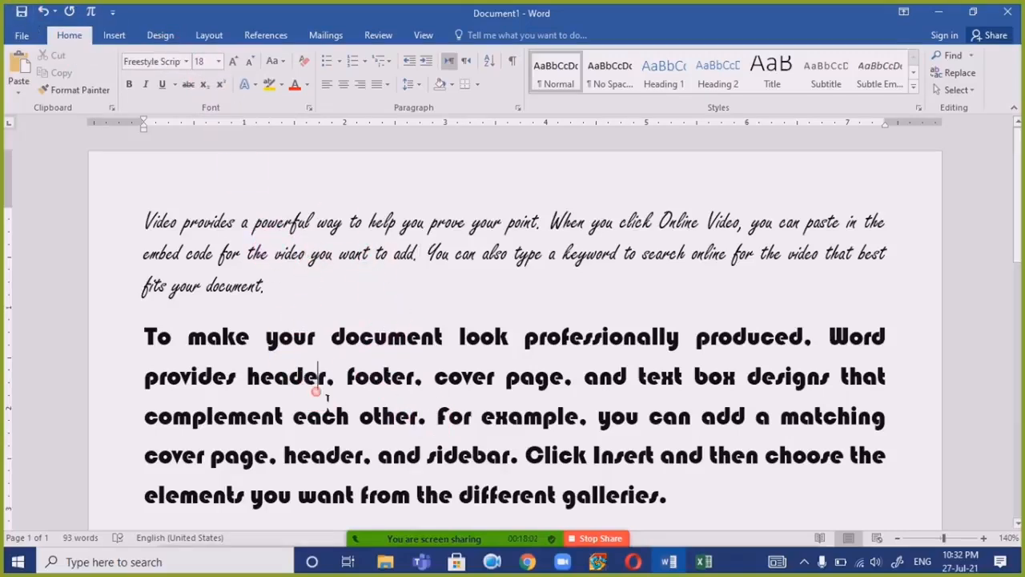
click(333, 226)
click(337, 378)
click(357, 222)
click(349, 377)
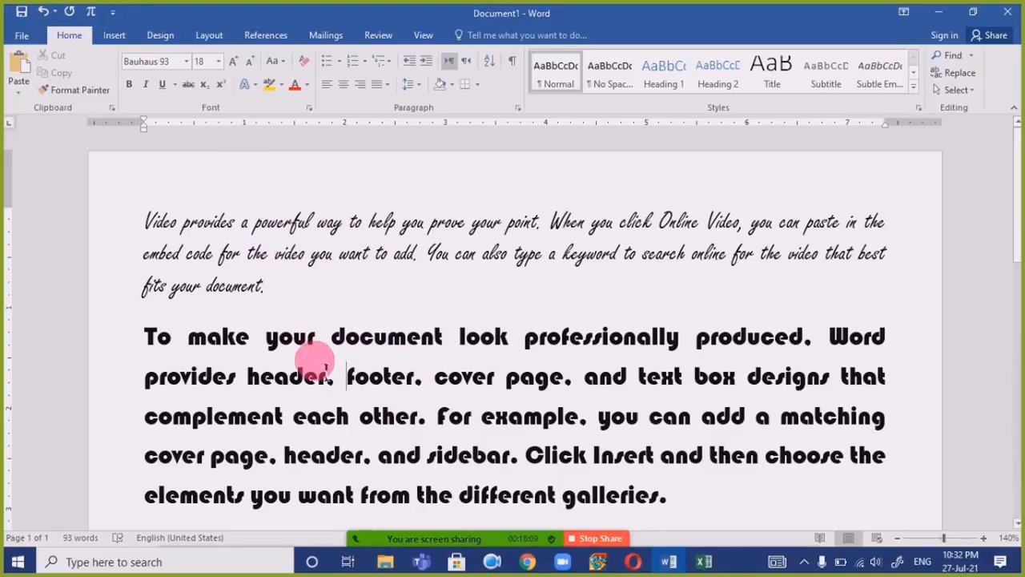
click(377, 254)
click(384, 380)
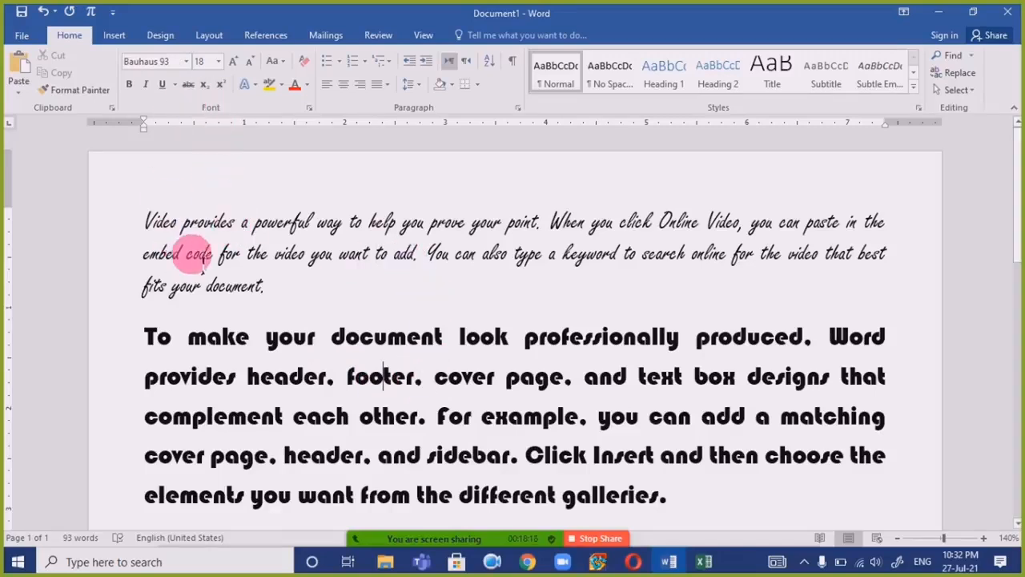
click(187, 62)
click(608, 394)
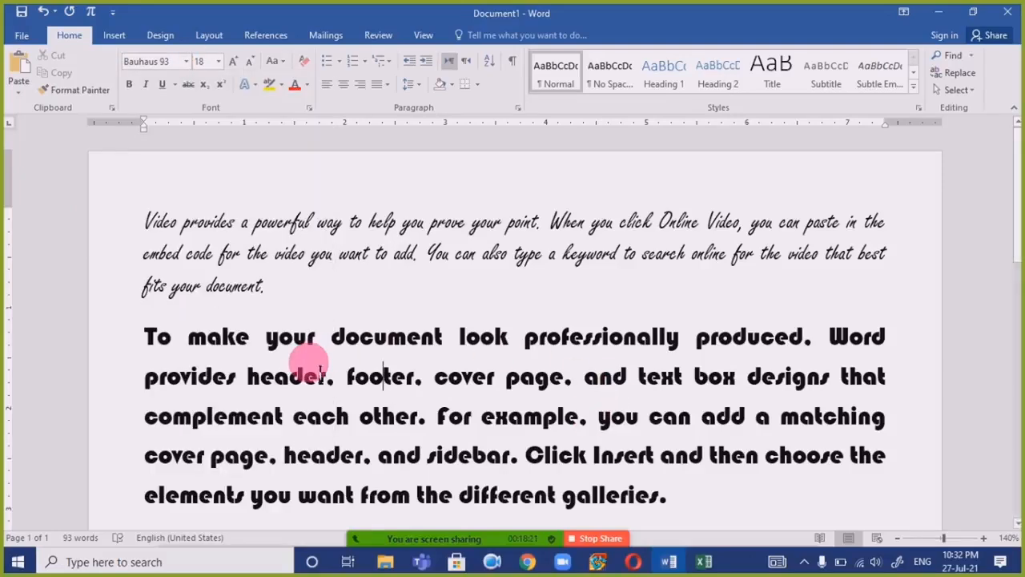
Undo the font changes on both paragraphs and place the cursor in the first paragraph.
key(ctrl+z)
key(ctrl+z)
click(280, 320)
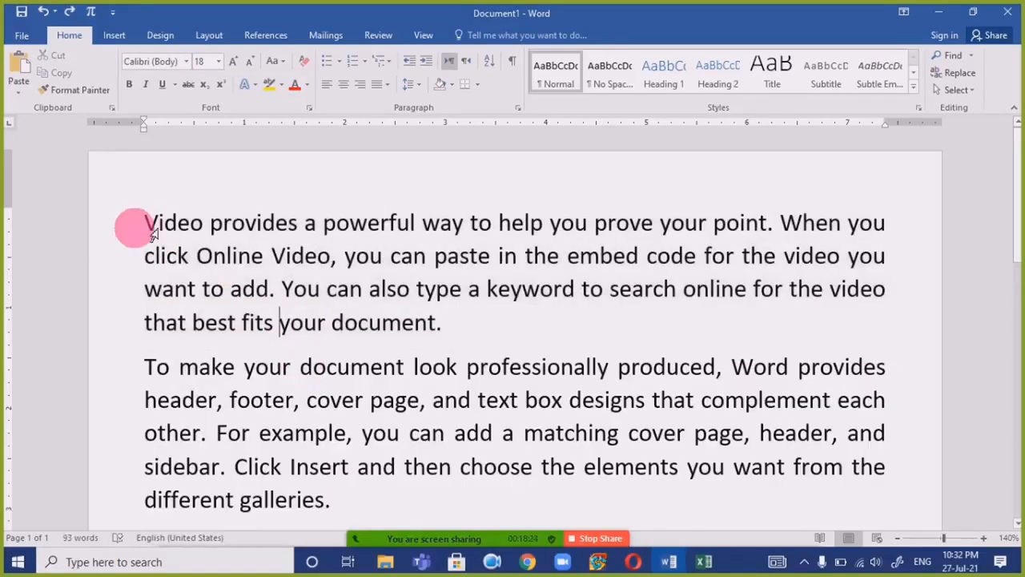
Select the first paragraph, then select only the word "powerful", set its font to Freestyle Script and deselect it.
drag(151, 228, 463, 329)
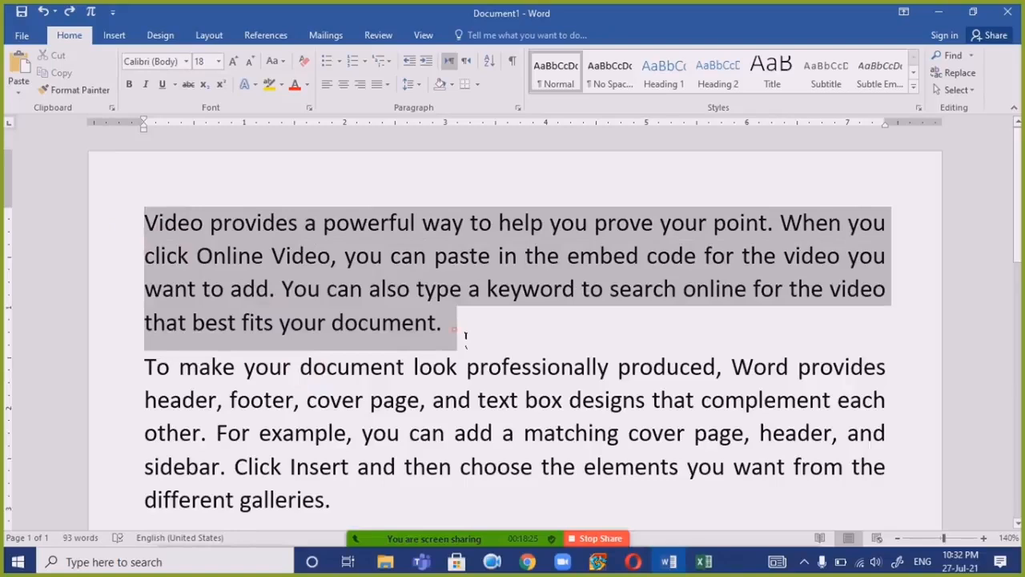
click(393, 301)
double_click(369, 226)
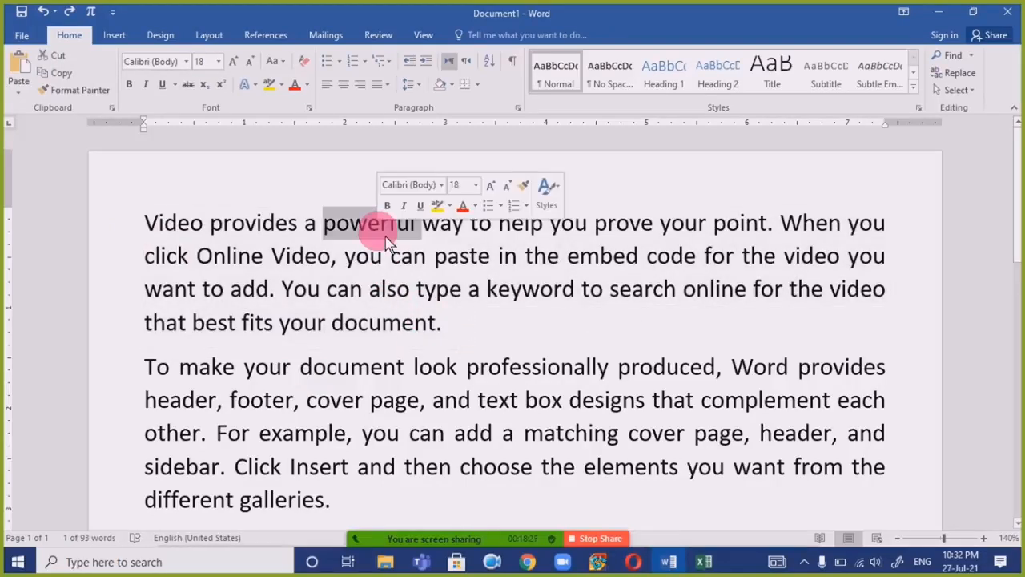
click(186, 62)
click(160, 201)
click(315, 226)
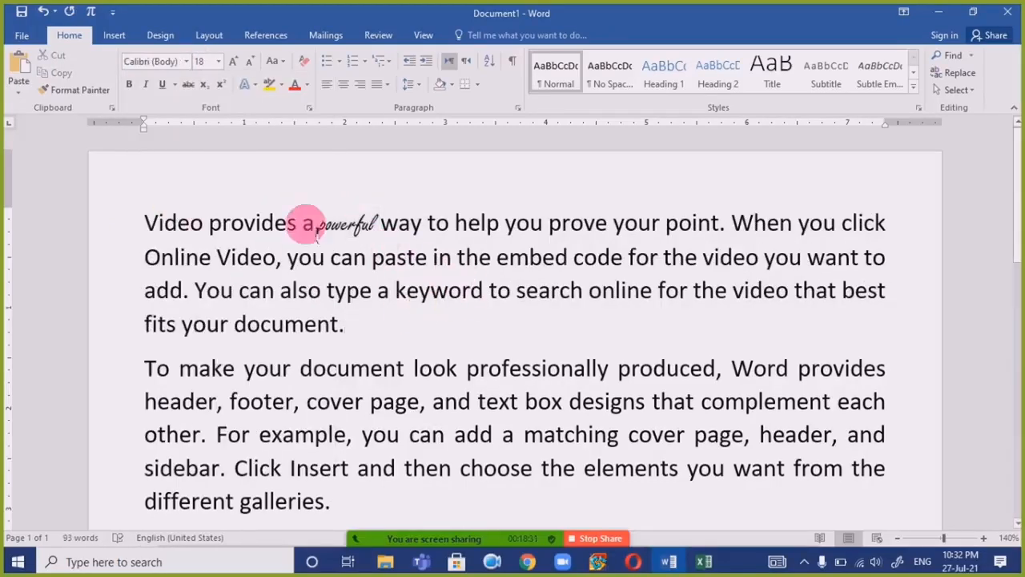
click(369, 231)
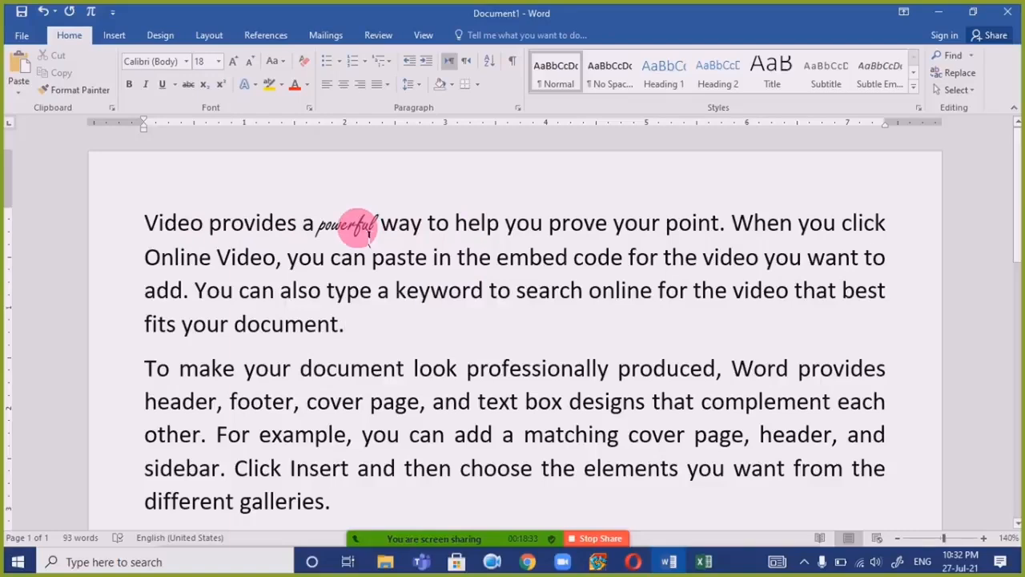
Set the font of the word "powerful" in the first paragraph to Bauhaus 93 and deselect it.
double_click(369, 231)
click(186, 61)
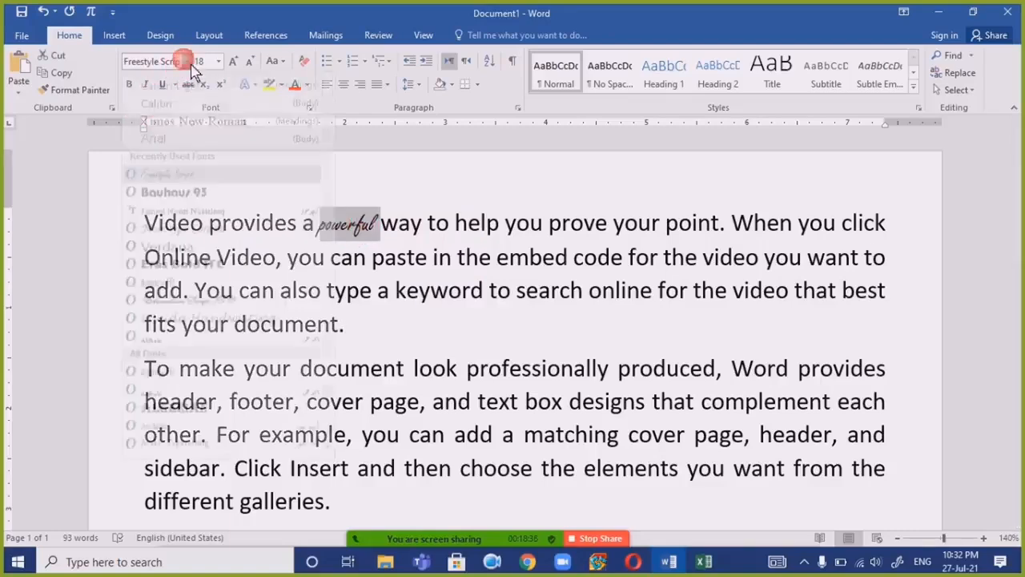
click(211, 201)
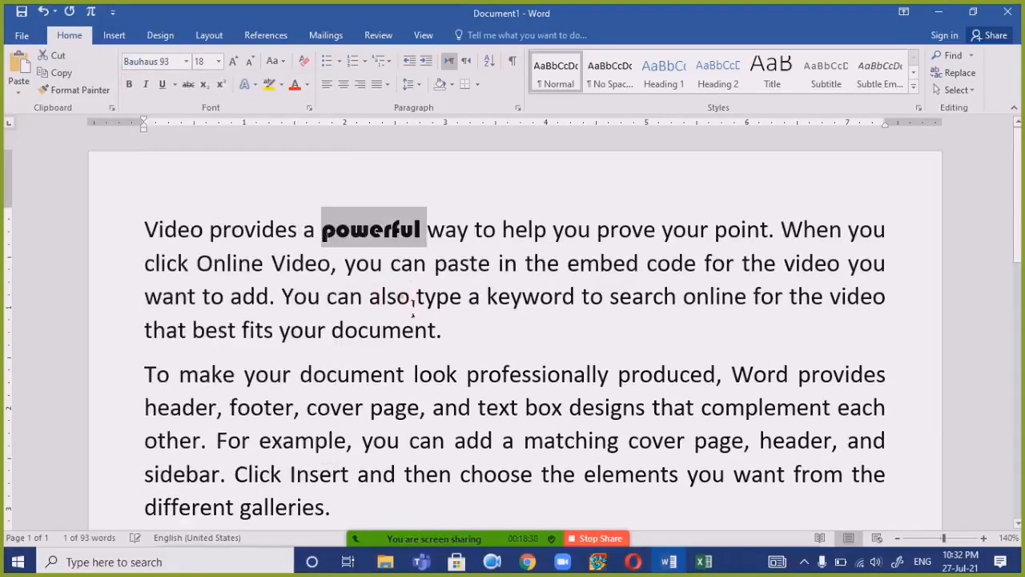
click(403, 298)
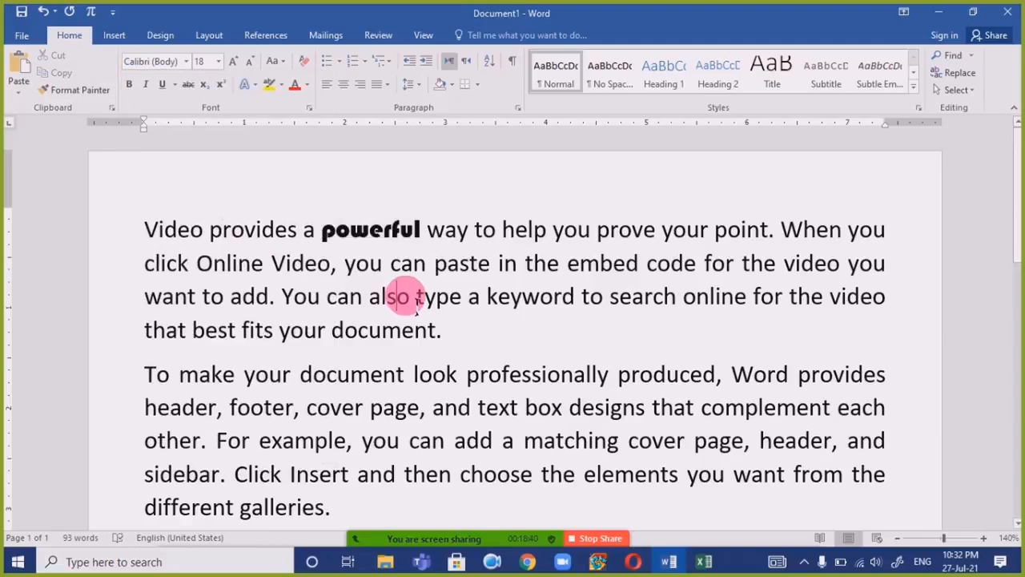
Undo both font changes on the word "powerful" and place the cursor in the first paragraph.
key(ctrl+z)
key(ctrl+z)
click(394, 298)
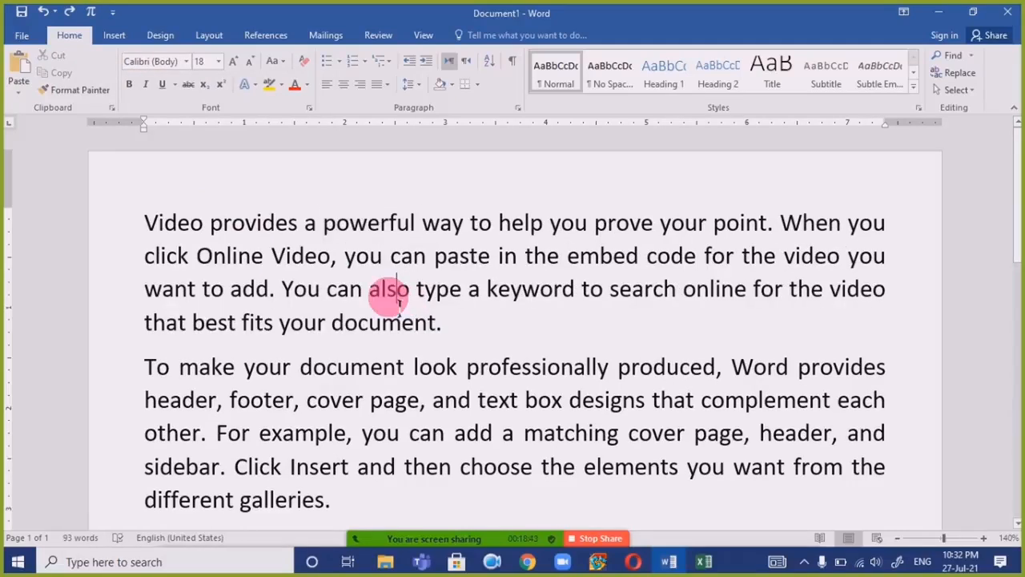
Select the whole first paragraph, set its font size to 72 and deselect the text.
double_click(209, 255)
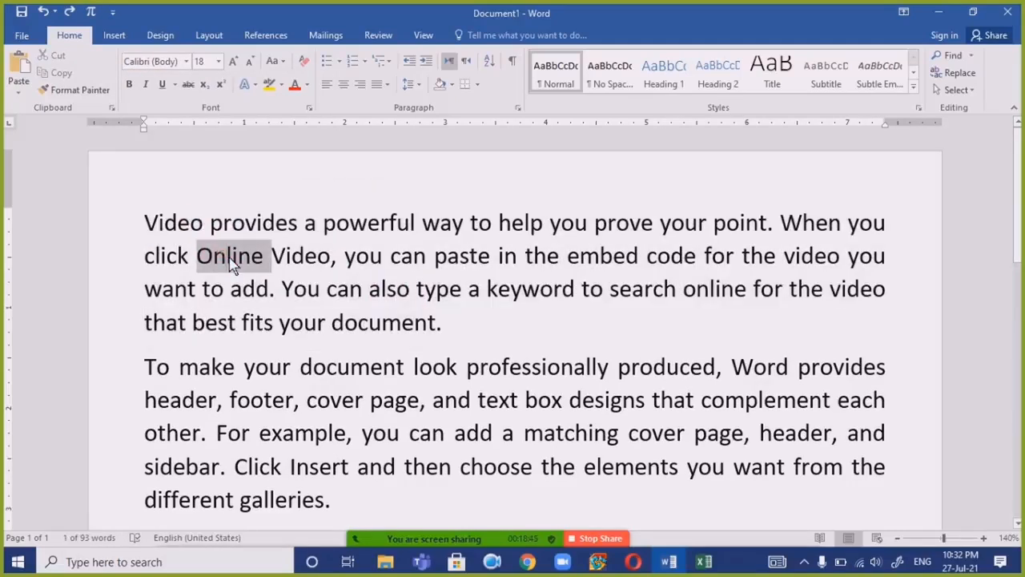
triple_click(232, 267)
click(183, 64)
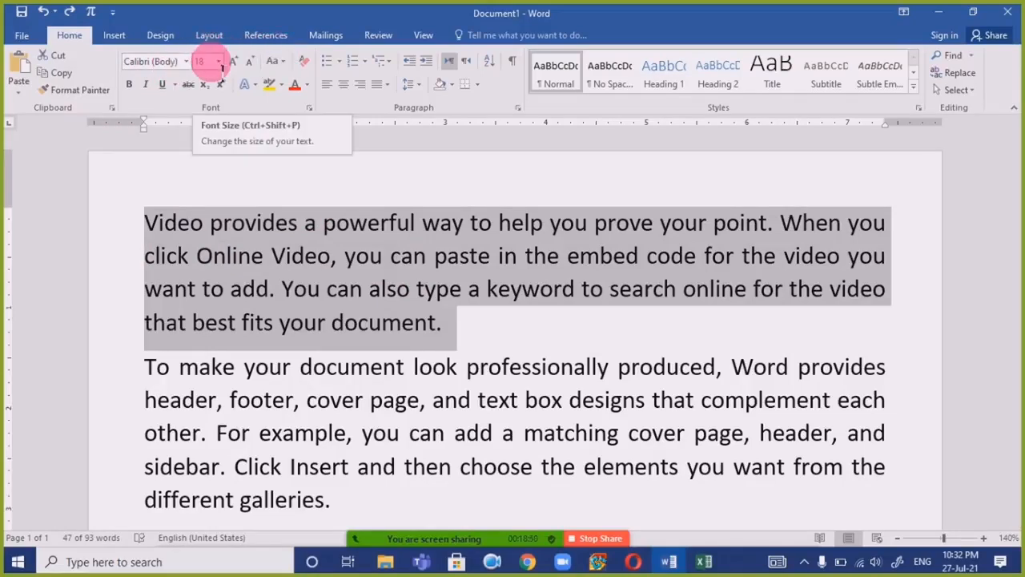
click(218, 63)
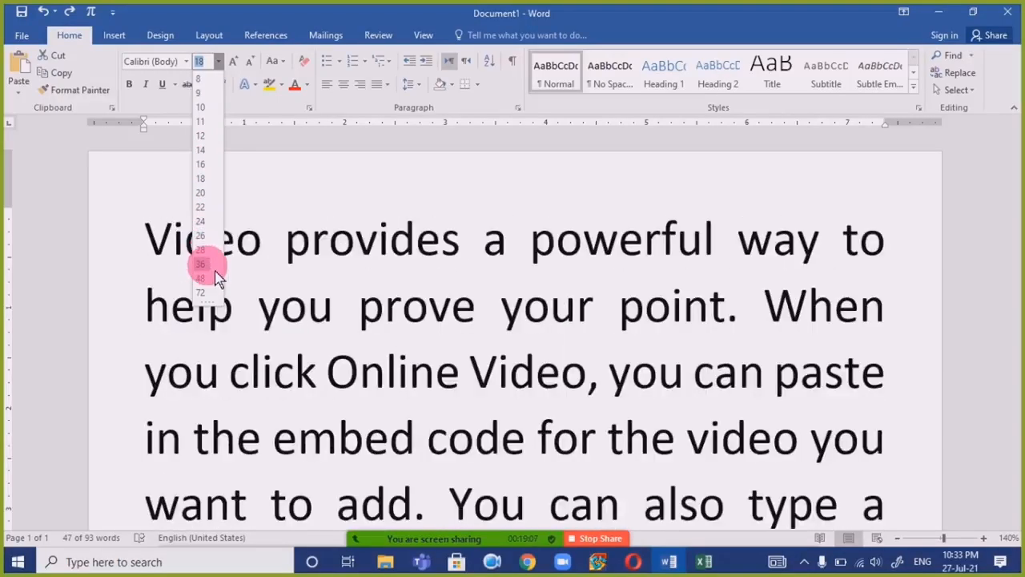
click(207, 302)
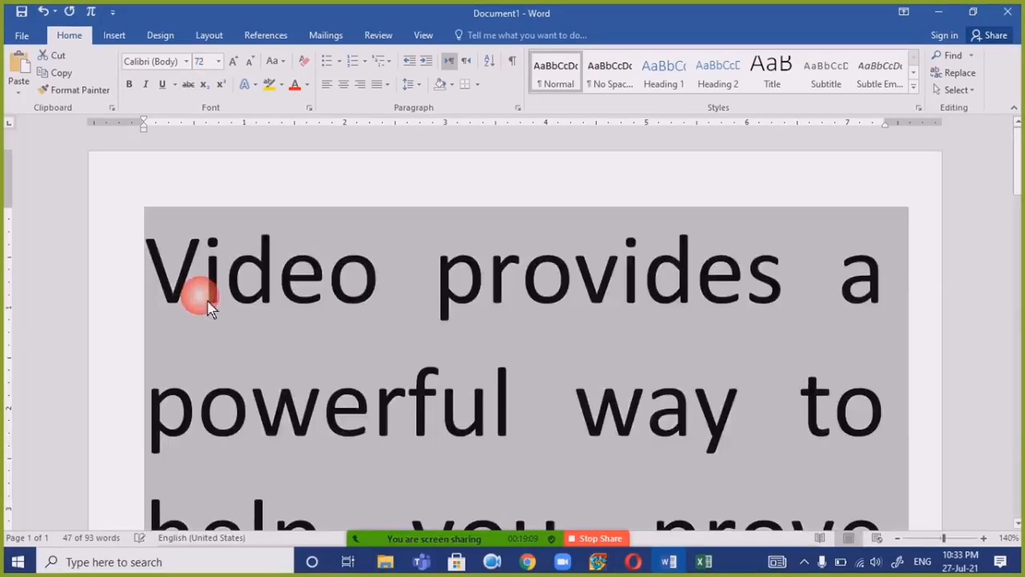
click(219, 62)
click(323, 286)
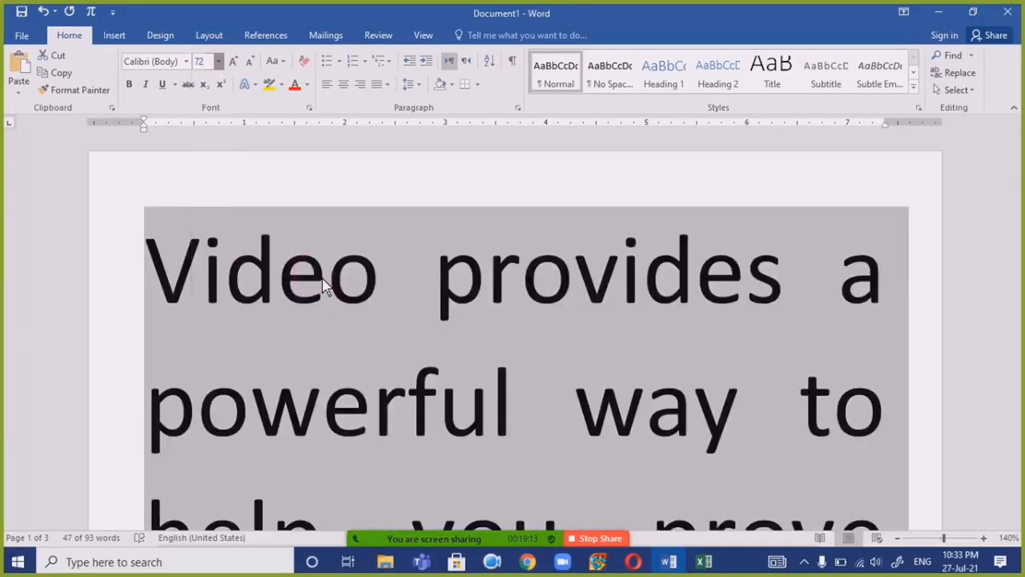
click(244, 265)
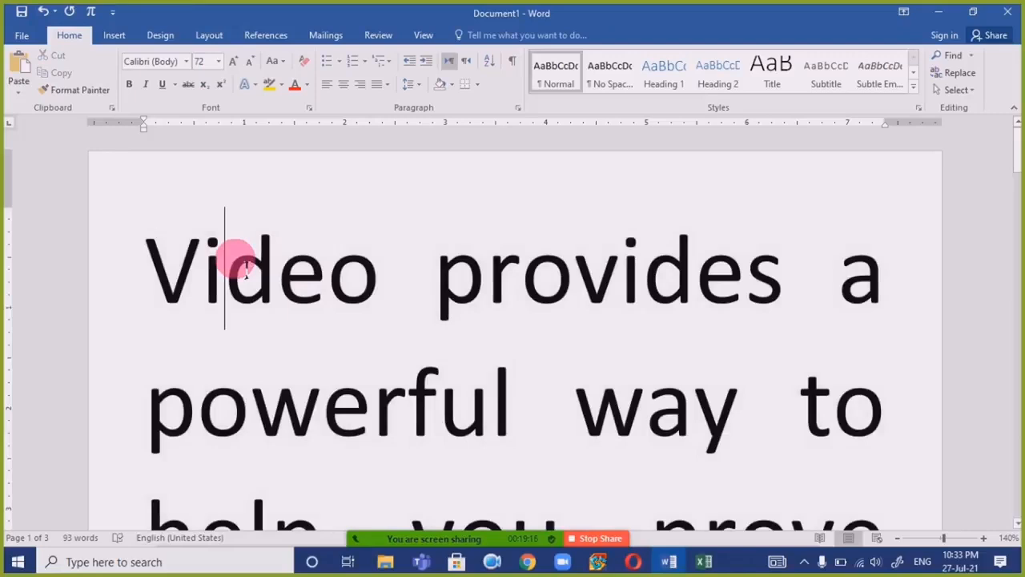
ctrl+scroll(405, 267, down, 5)
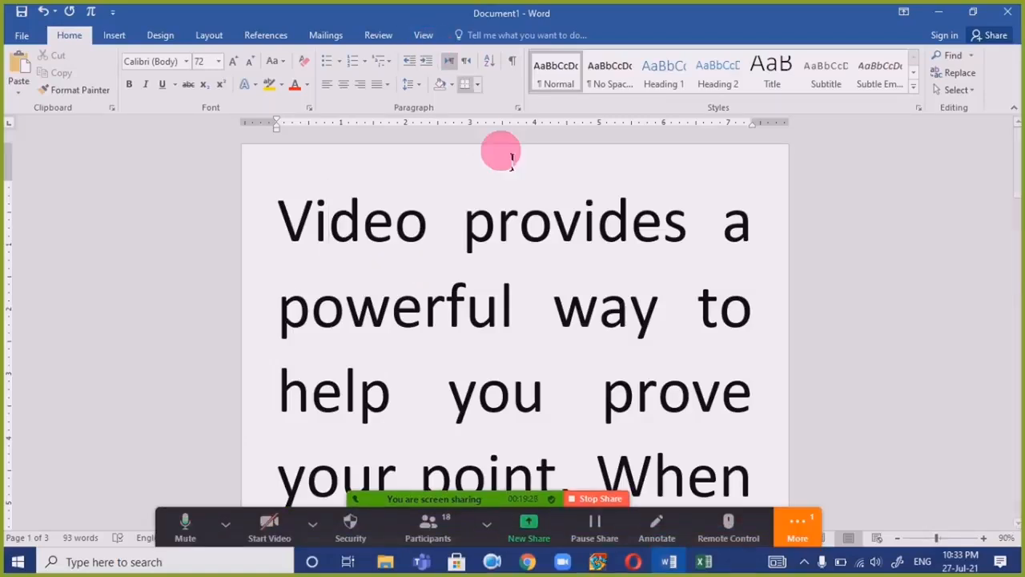
Open the meeting chat, read the latest participant message and minimize the chat window.
click(793, 520)
click(817, 321)
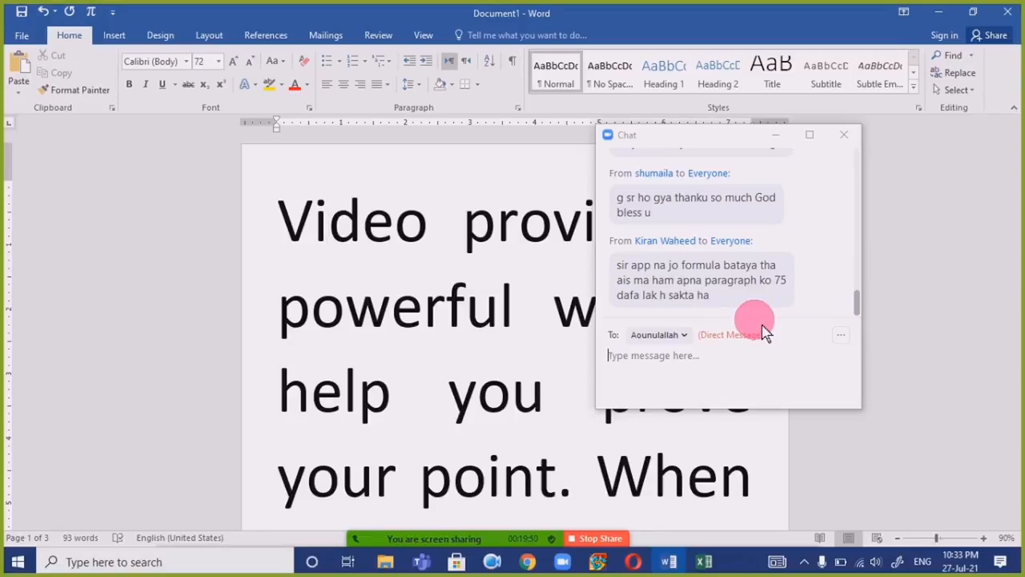
click(775, 134)
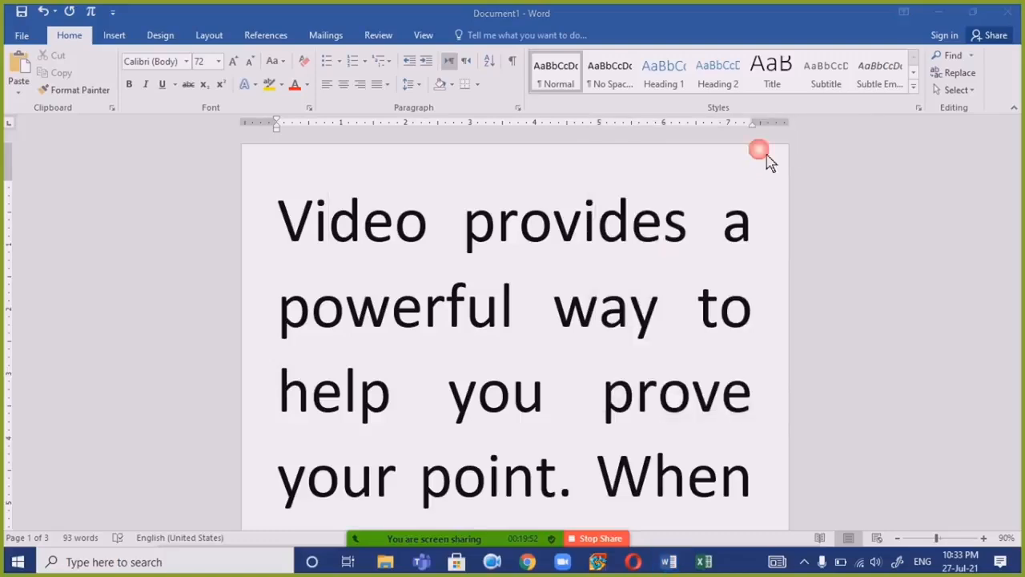
Select all text in the document, shrink its font size repeatedly in increments, and deselect it.
key(ctrl+a)
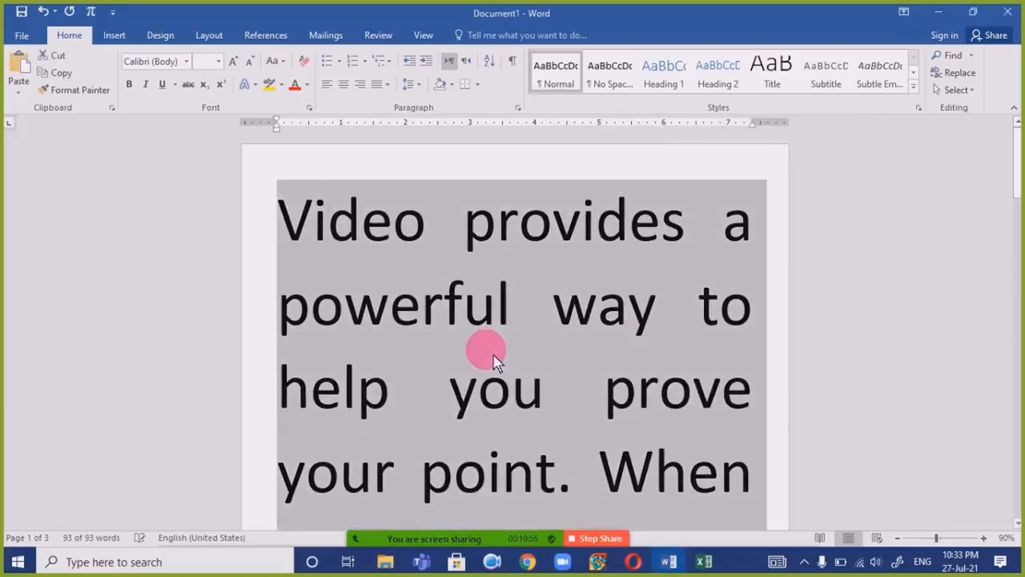
key(ctrl+shift+comma)
key(ctrl+shift+comma)
key(ctrl+shift+comma)
key(ctrl+shift+comma)
key(ctrl+shift+comma)
key(ctrl+shift+comma)
key(ctrl+shift+comma)
key(ctrl+shift+comma)
key(ctrl+shift+comma)
key(ctrl+shift+comma)
key(ctrl+shift+comma)
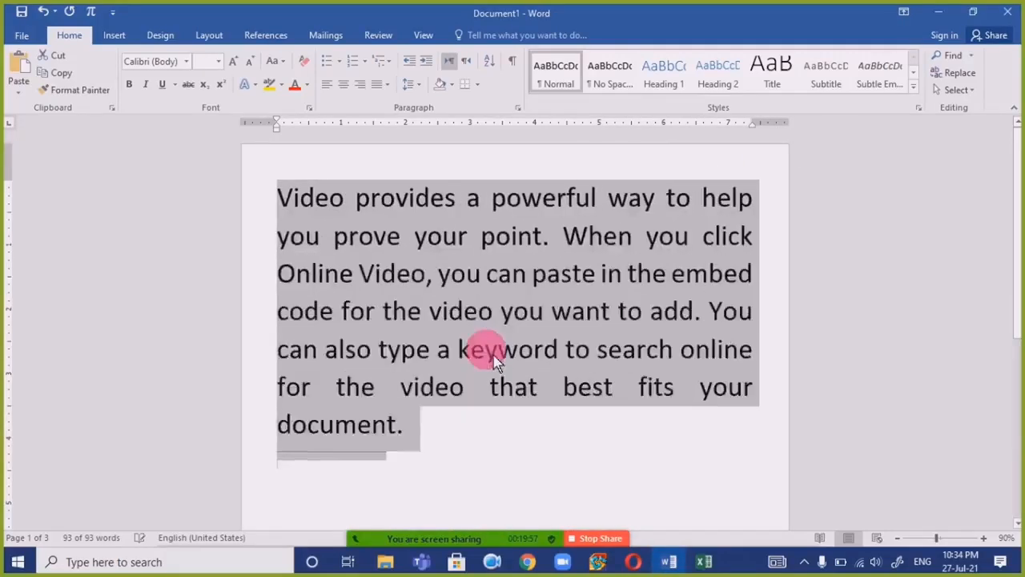
key(ctrl+shift+comma)
key(ctrl+shift+comma)
click(383, 241)
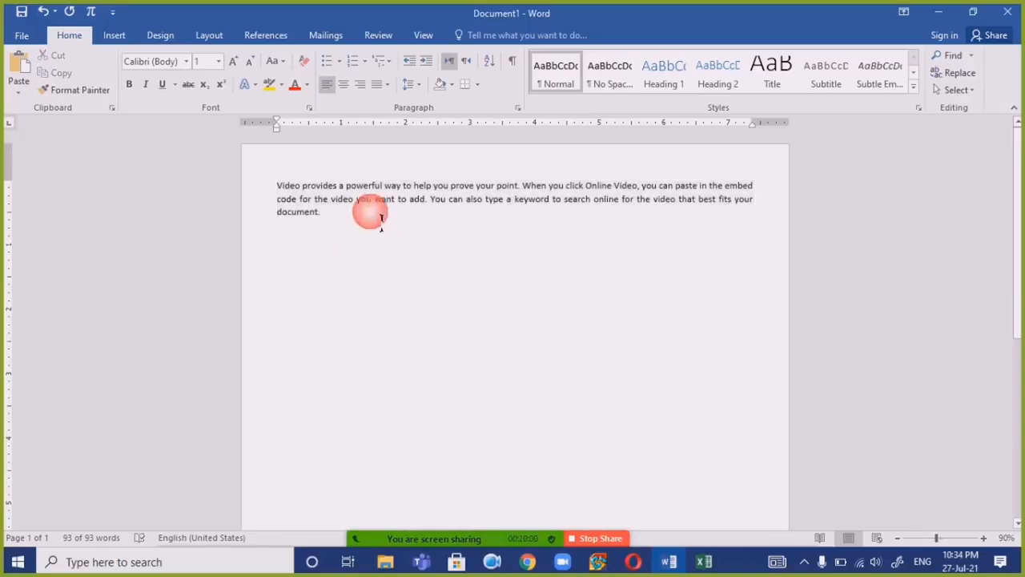
Delete all remaining text so the document is empty.
key(ctrl+a)
key(Delete)
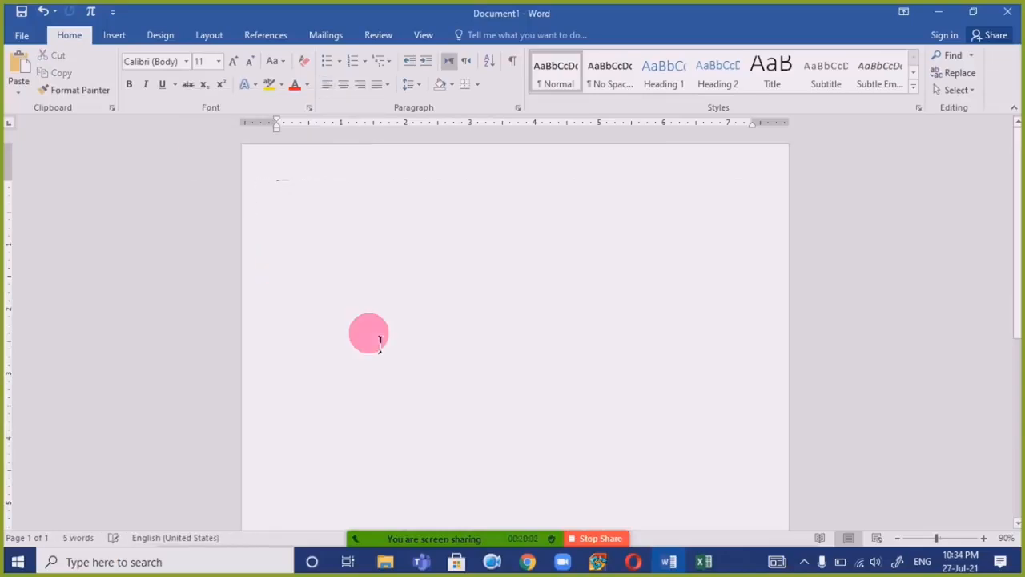
key(ctrl+a)
key(Delete)
Increase and decrease the font size in single steps until it is 10 in the empty document.
key(ctrl+shift+period)
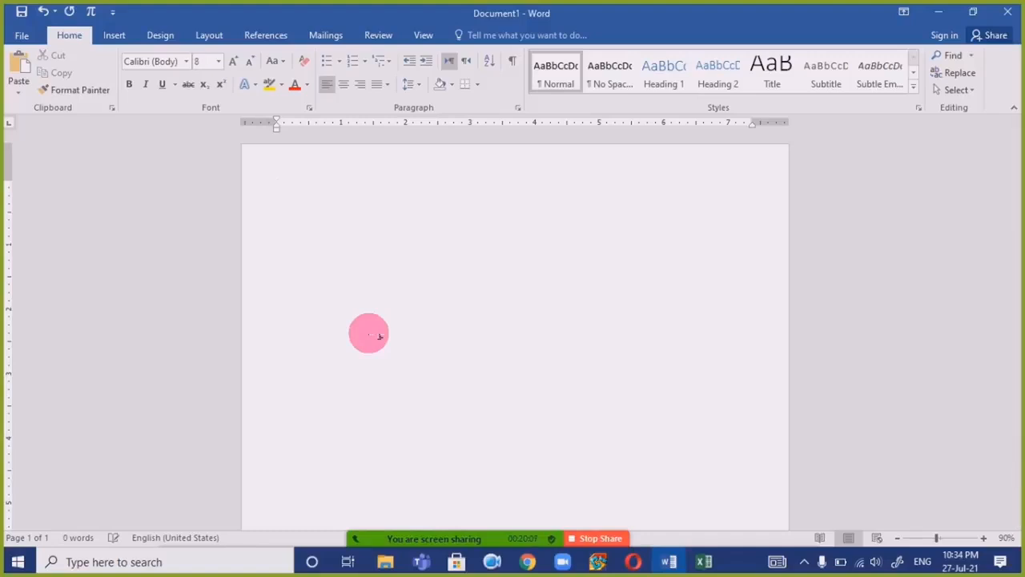
key(ctrl+bracketright)
key(ctrl+bracketright)
key(ctrl+bracketright)
key(ctrl+bracketright)
key(ctrl+bracketright)
key(ctrl+bracketright)
key(ctrl+bracketright)
key(ctrl+bracketright)
key(ctrl+bracketright)
key(ctrl+bracketright)
key(ctrl+bracketright)
key(ctrl+bracketright)
key(ctrl+bracketright)
key(ctrl+bracketright)
key(ctrl+bracketright)
key(ctrl+bracketright)
key(ctrl+bracketleft)
key(ctrl+bracketleft)
key(ctrl+bracketleft)
key(ctrl+bracketleft)
key(ctrl+bracketleft)
key(ctrl+bracketleft)
Generate 75 paragraphs of sample text with the formula =rand(75).
text(=ran)
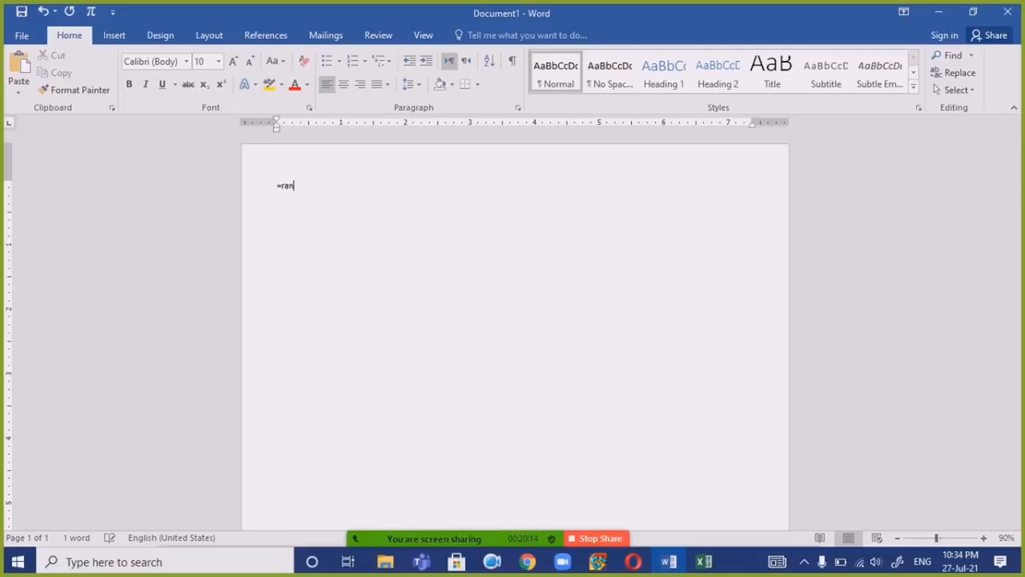
text(d())
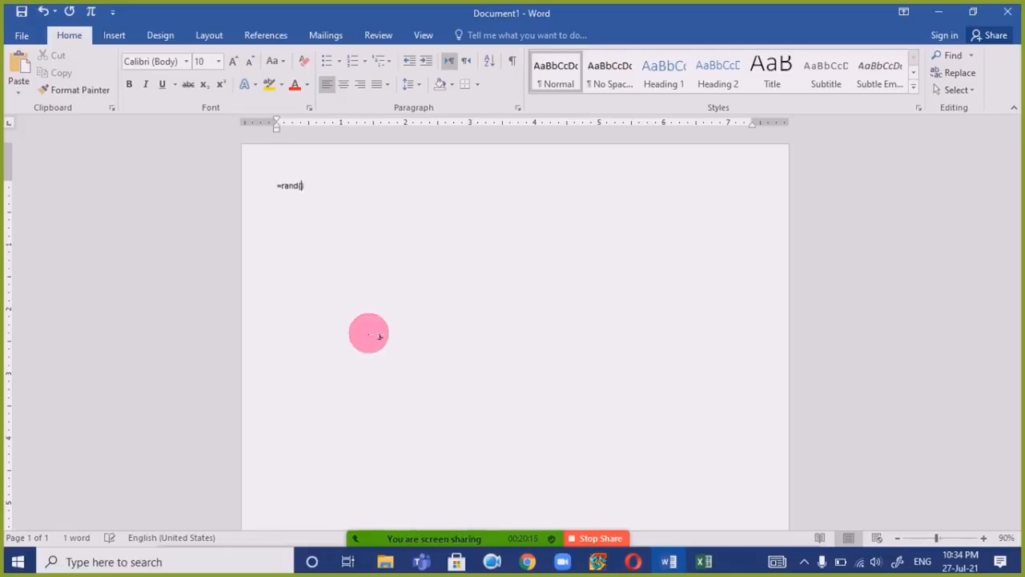
text(75)
scroll(469, 263, up, 6)
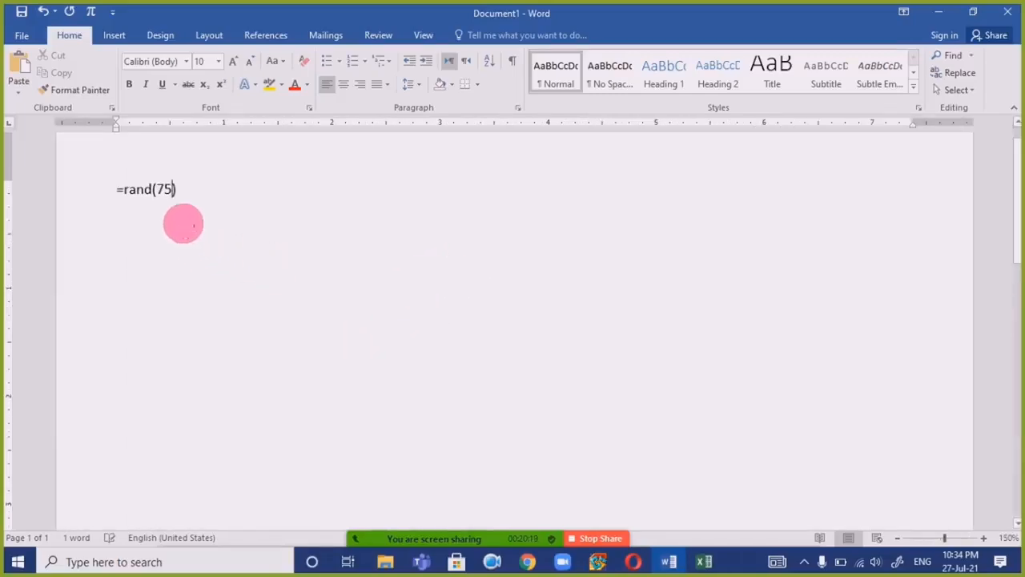
key(Return)
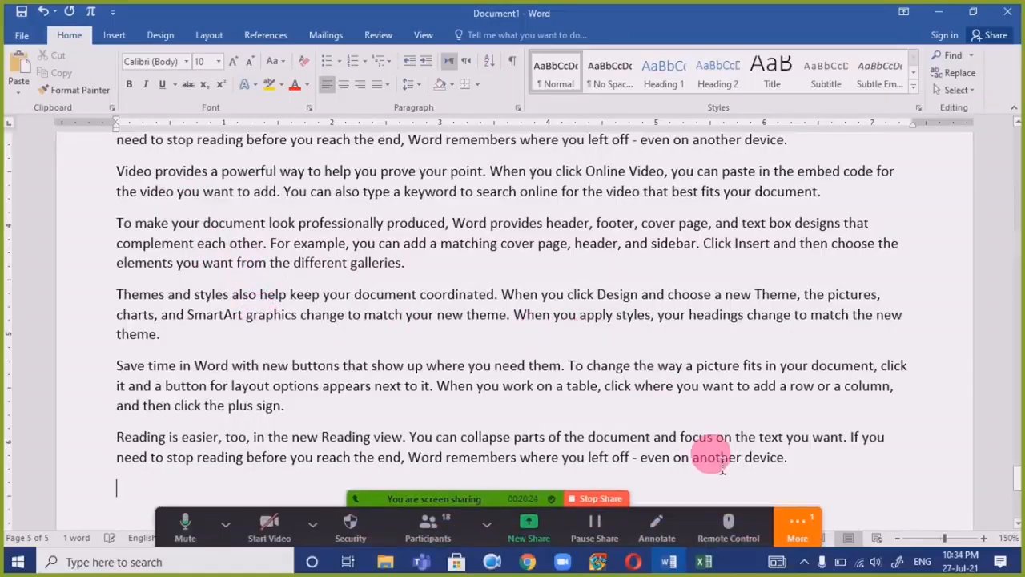
Review the generated sample paragraphs from the end of the document back to the first page.
scroll(552, 336, up, 8)
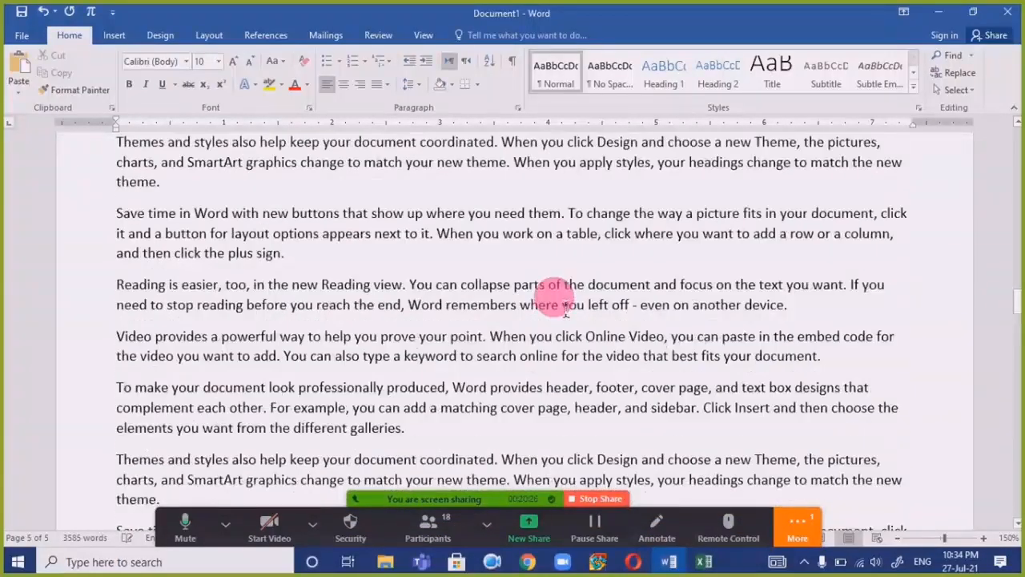
scroll(564, 311, up, 10)
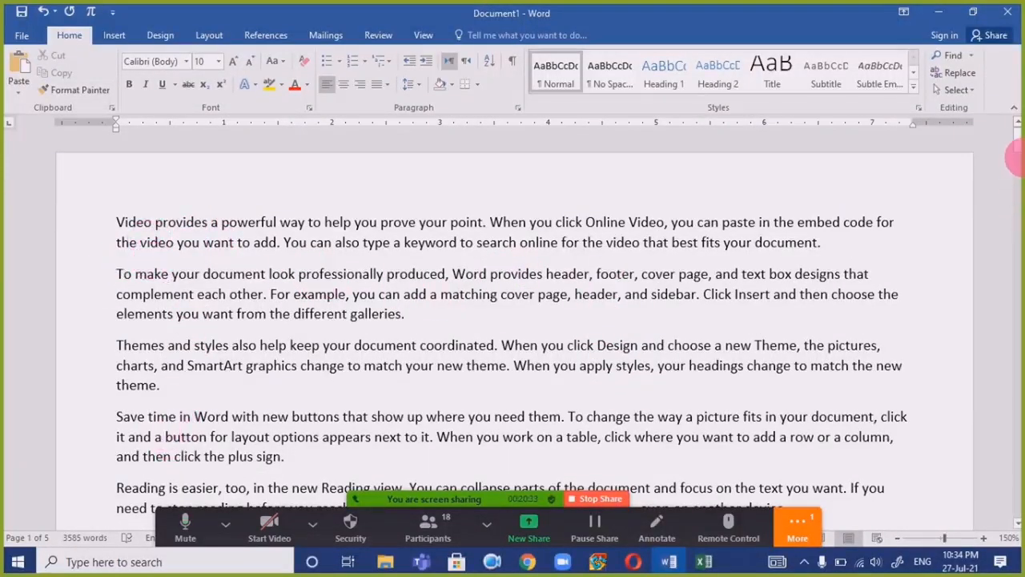
click(1018, 144)
drag(1018, 149, 1016, 148)
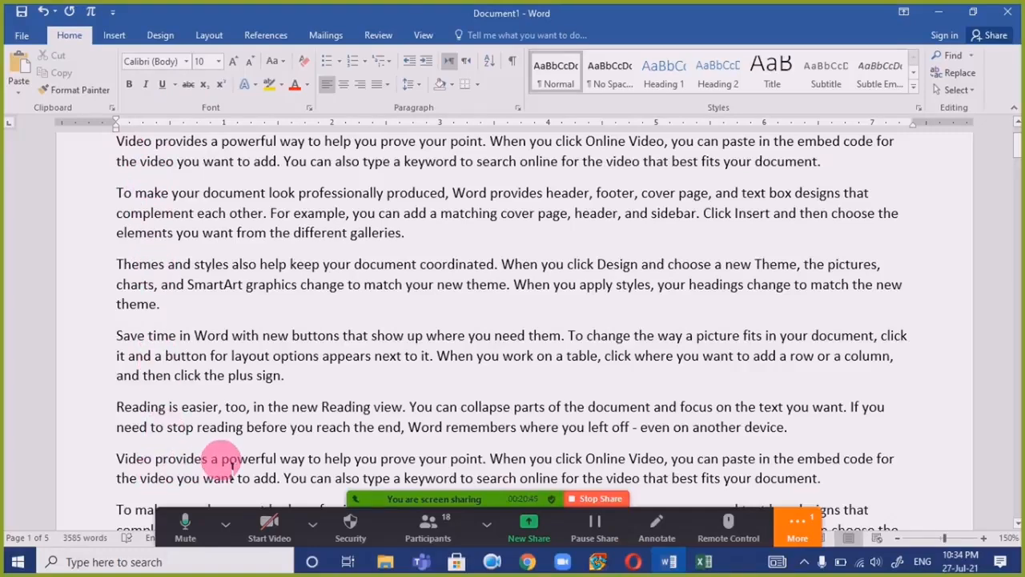
scroll(232, 455, down, 3)
scroll(232, 455, down, 3)
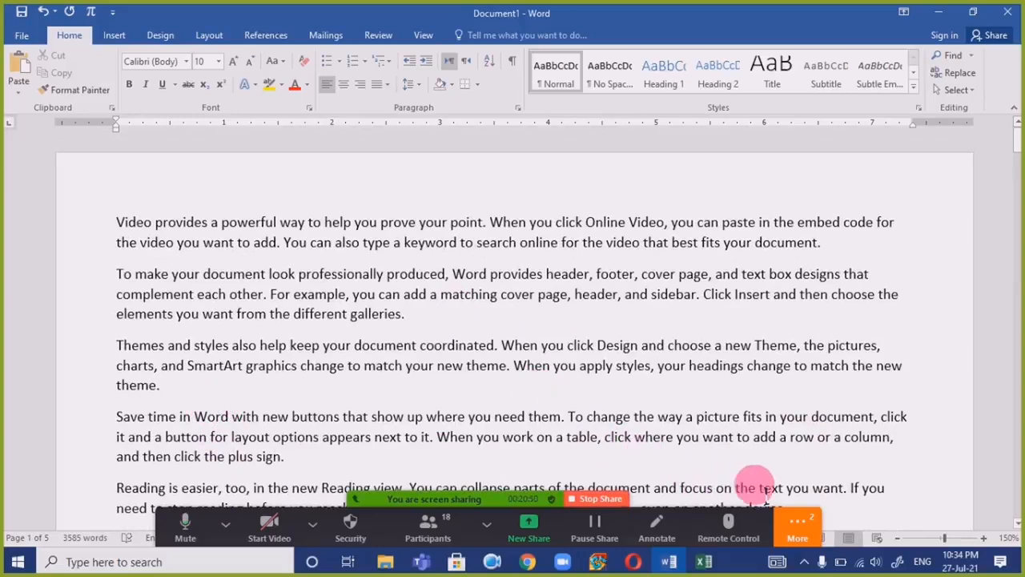
Reopen the meeting chat to check the new participant messages and minimize the chat window again.
click(797, 525)
click(803, 322)
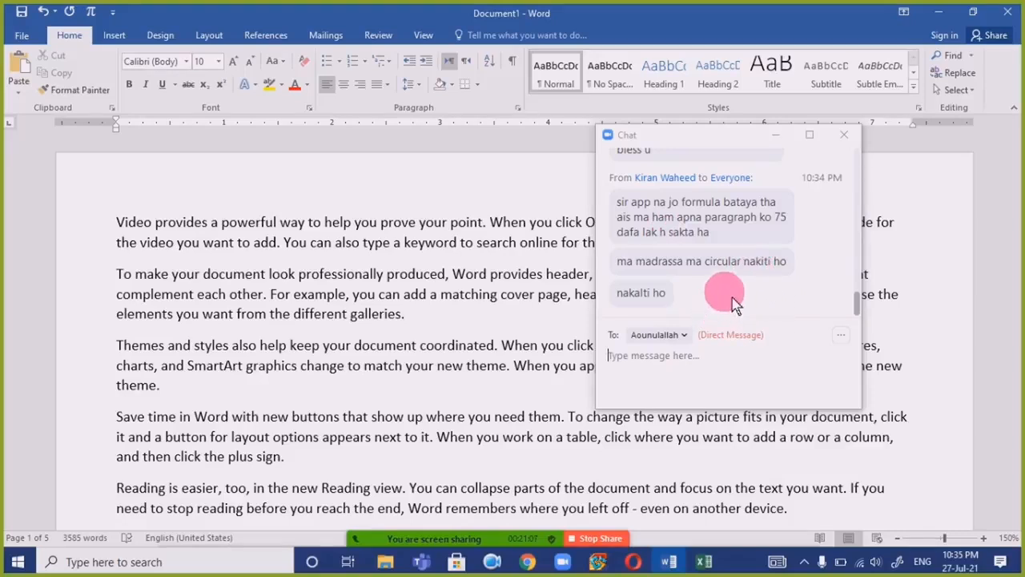
click(775, 137)
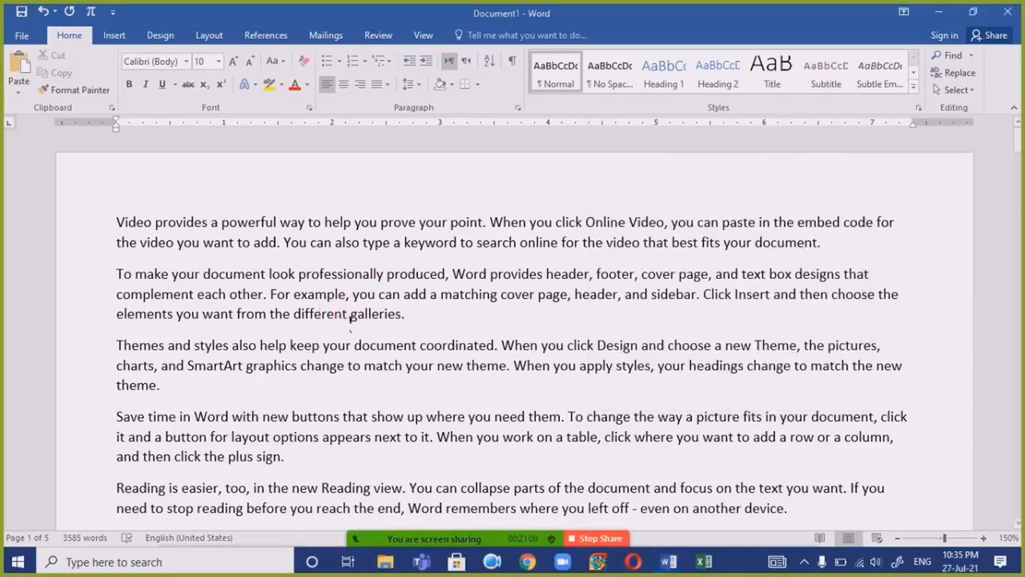
Replace the whole document text with a single sample paragraph generated by =rand(1), and place the cursor below it.
key(ctrl+a)
key(Delete)
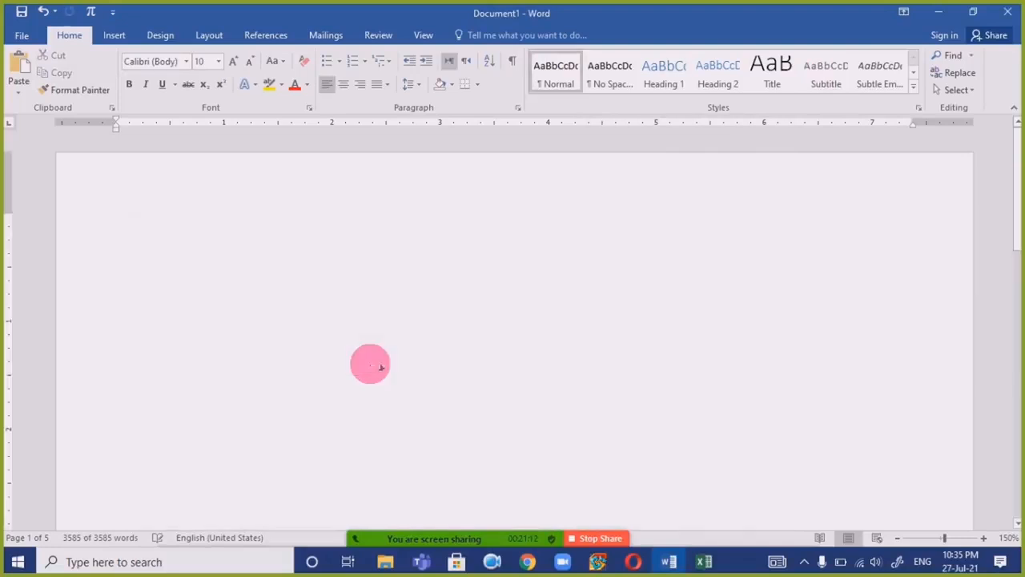
text(=)
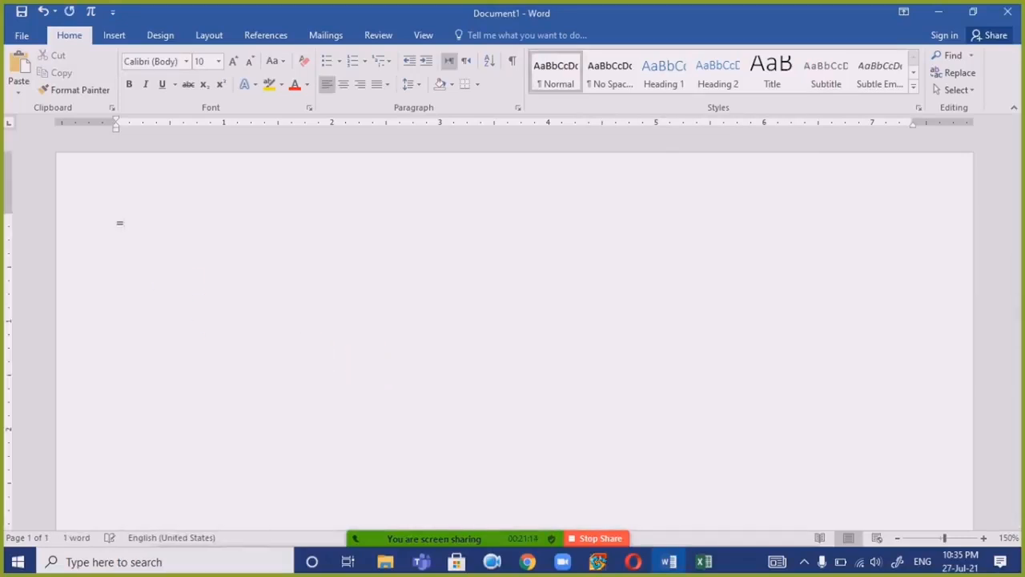
text(ra)
text(nd())
text(1)
key(Return)
click(180, 274)
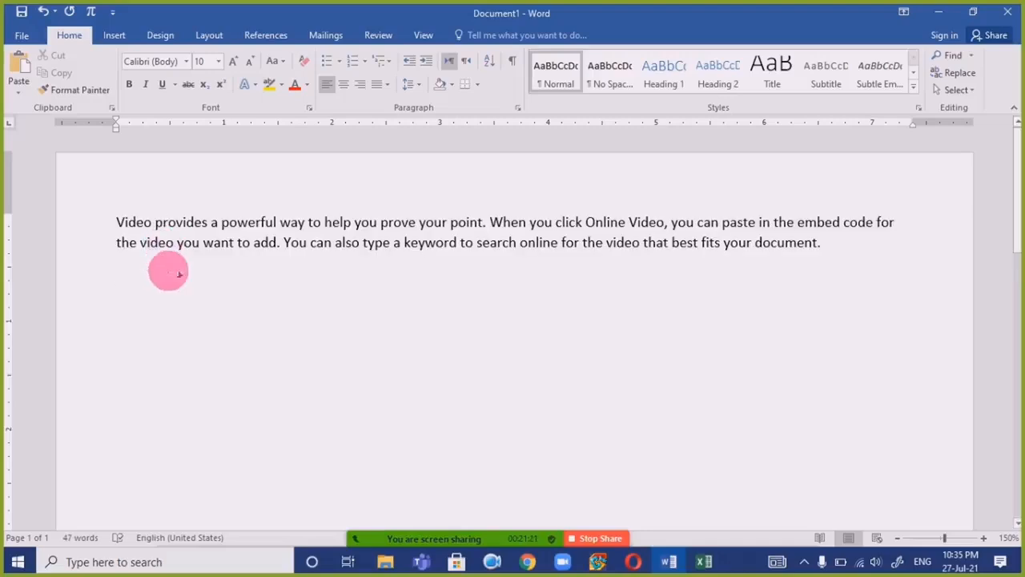
Enlarge the whole document text to font size 12 and clear the selection.
key(ctrl+a)
key(ctrl+bracketright)
key(ctrl+bracketright)
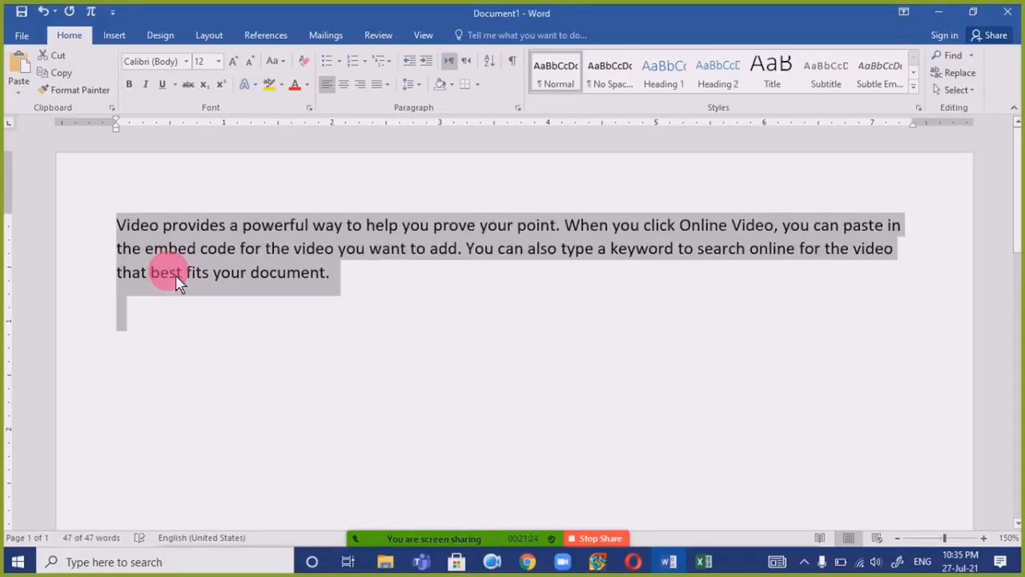
click(199, 277)
Demonstrate selecting the entire sample paragraph in different ways, clearing the selection each time.
drag(412, 291, 129, 216)
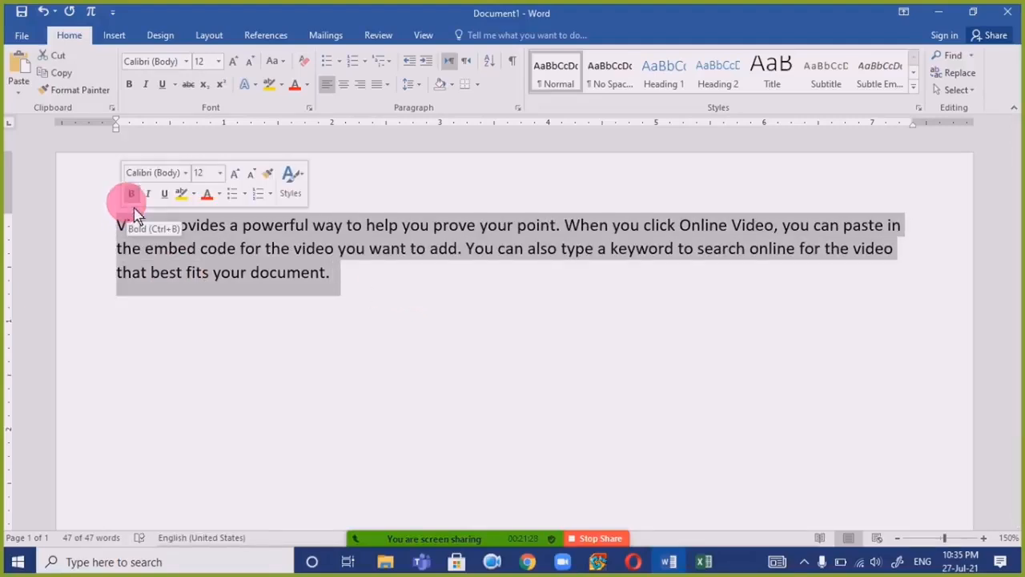
click(378, 290)
drag(392, 296, 99, 232)
click(397, 298)
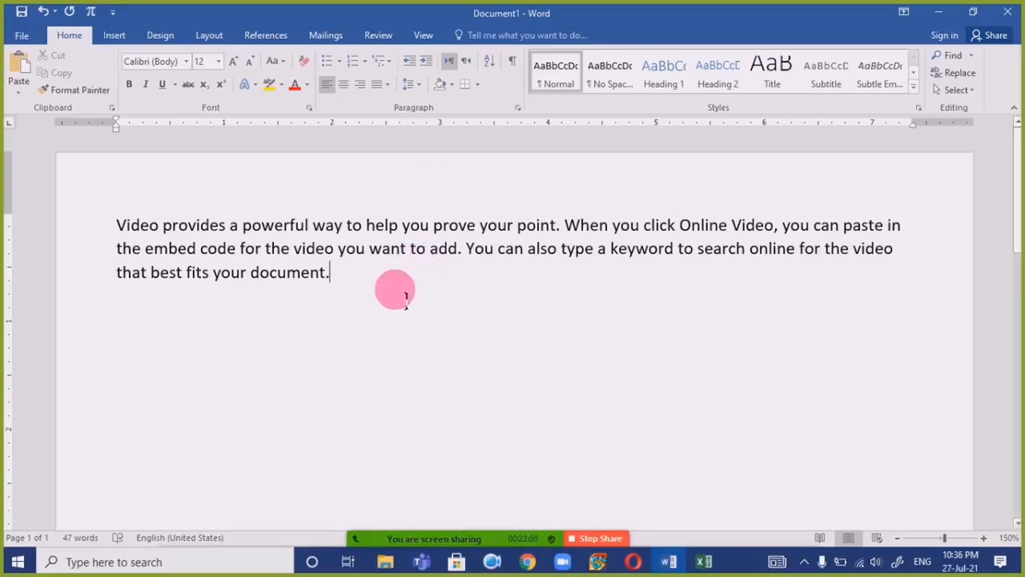
triple_click(195, 267)
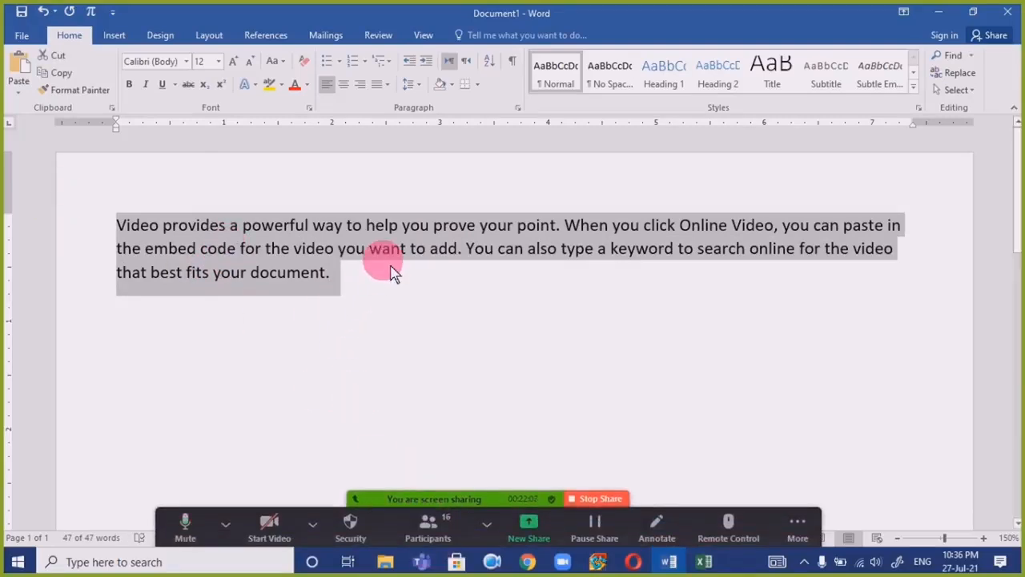
click(356, 289)
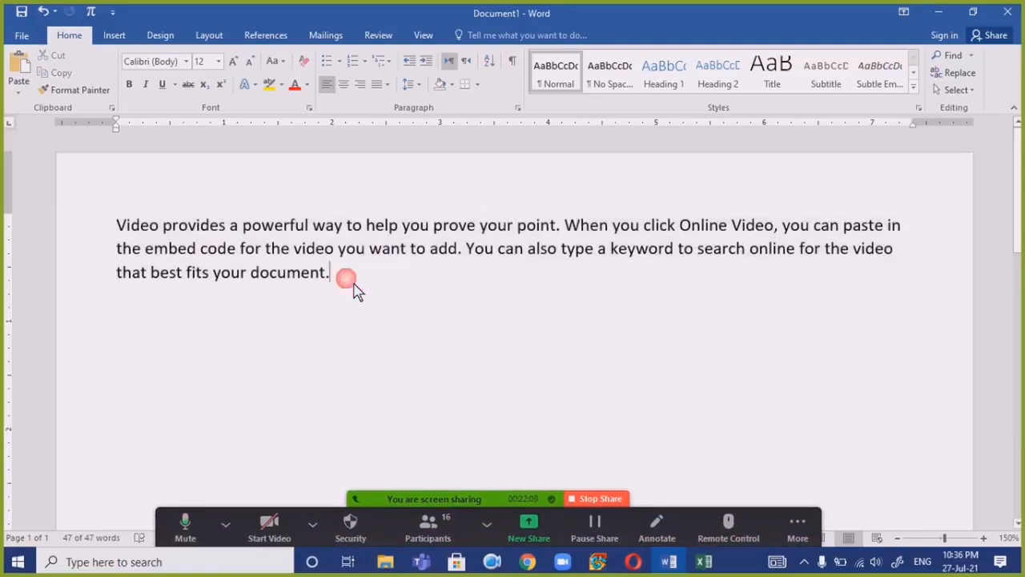
Copy the sample paragraph and paste it nine times on the line below it.
drag(356, 289, 118, 227)
key(ctrl+c)
click(372, 303)
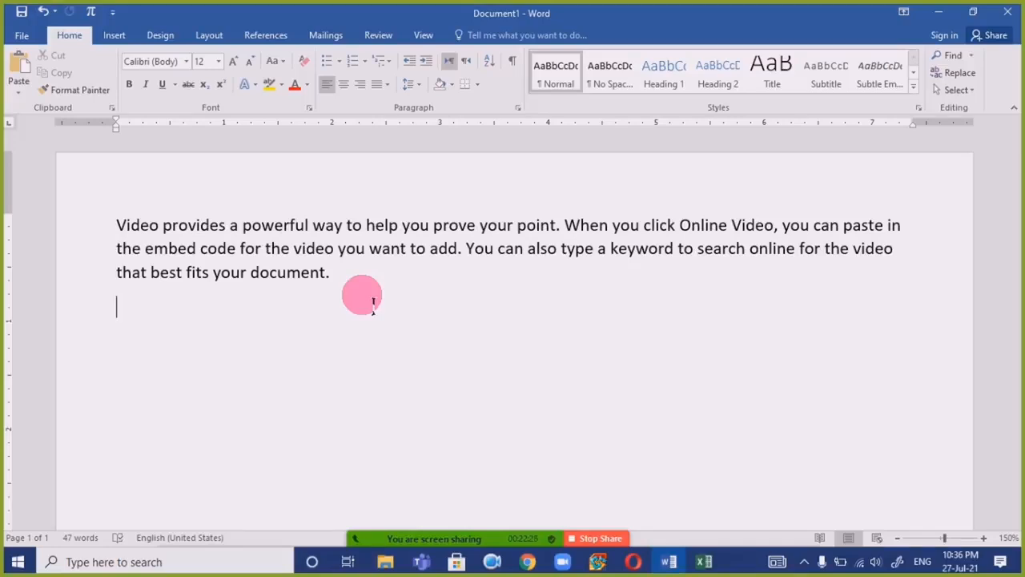
key(ctrl+v)
key(ctrl+v)
key(ctrl+v)
key(ctrl+v)
key(ctrl+v)
key(ctrl+v)
key(ctrl+v)
key(ctrl+v)
key(ctrl+v)
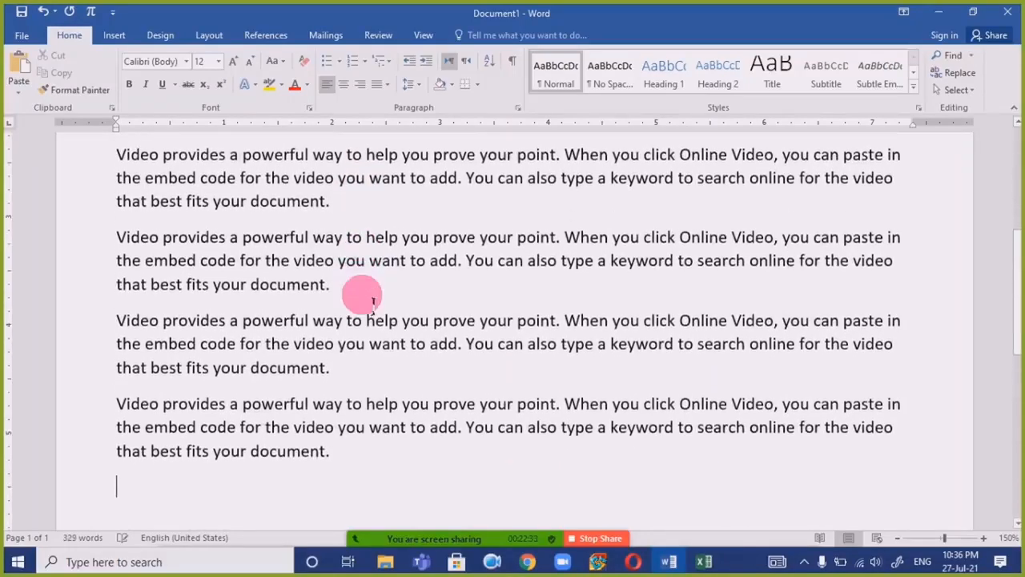
scroll(448, 313, up, 10)
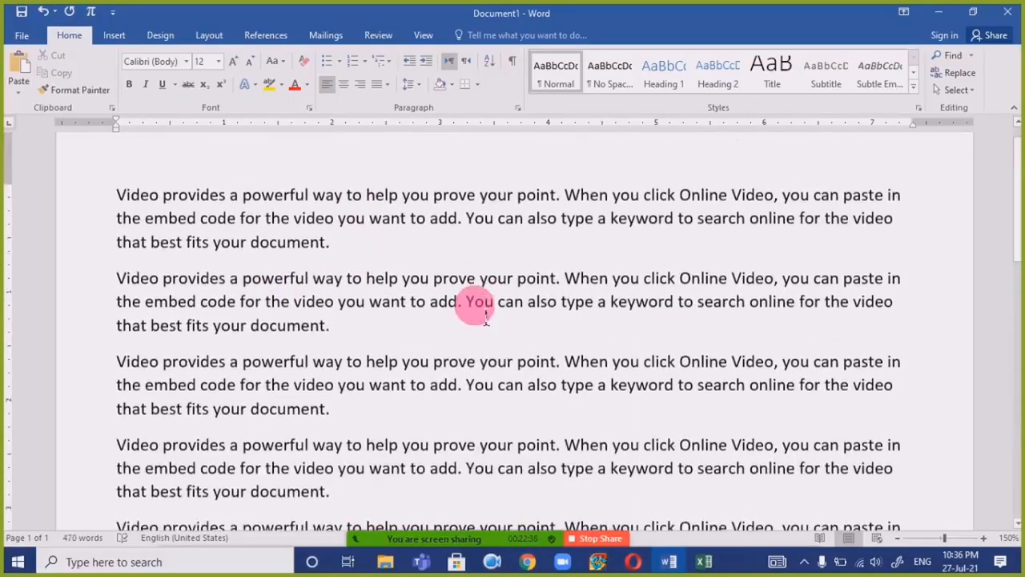
Copy all ten paragraphs of the document and paste the set six times at the end.
key(ctrl+a)
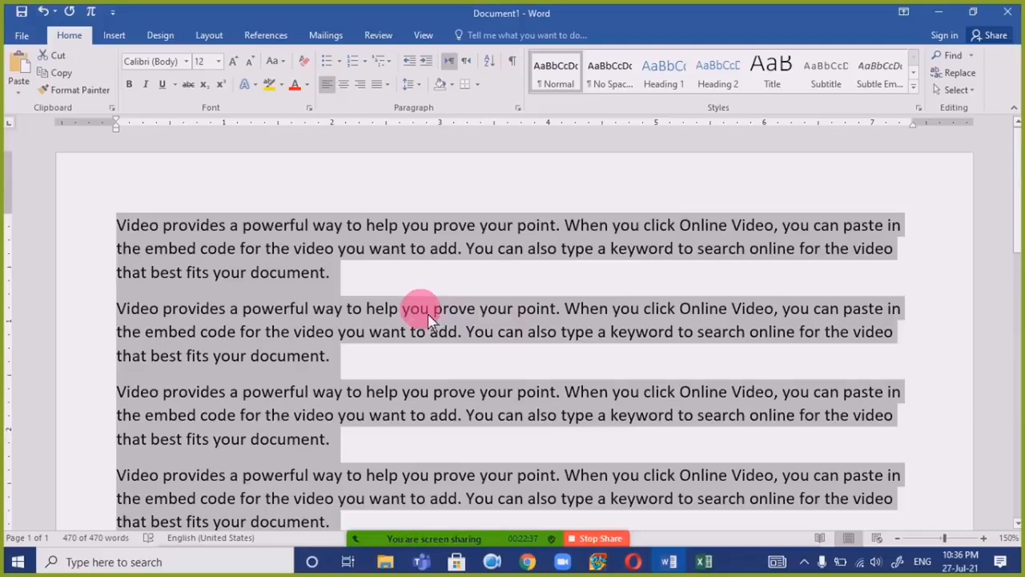
click(335, 321)
scroll(220, 317, down, 10)
scroll(231, 323, up, 5)
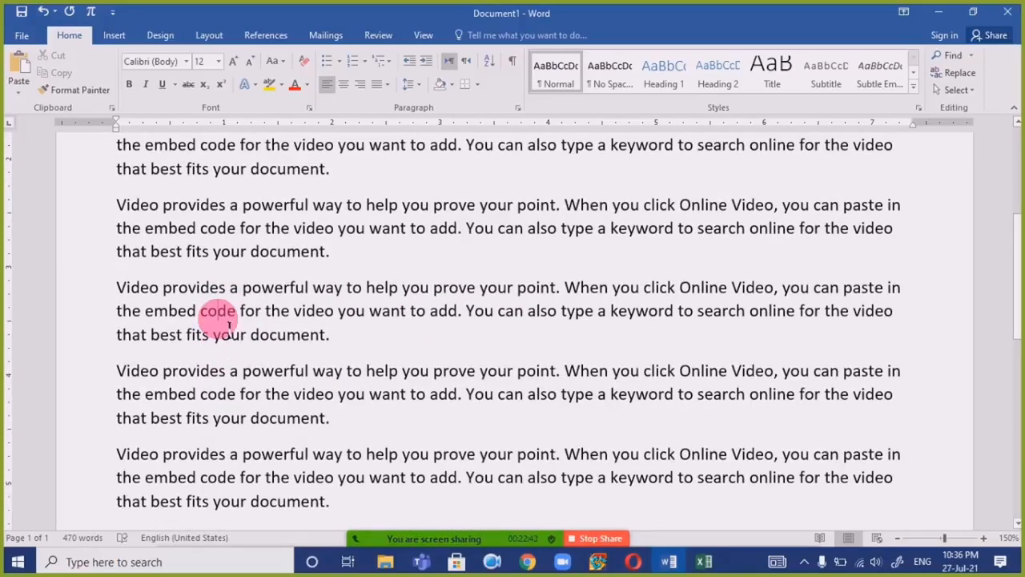
key(ctrl+a)
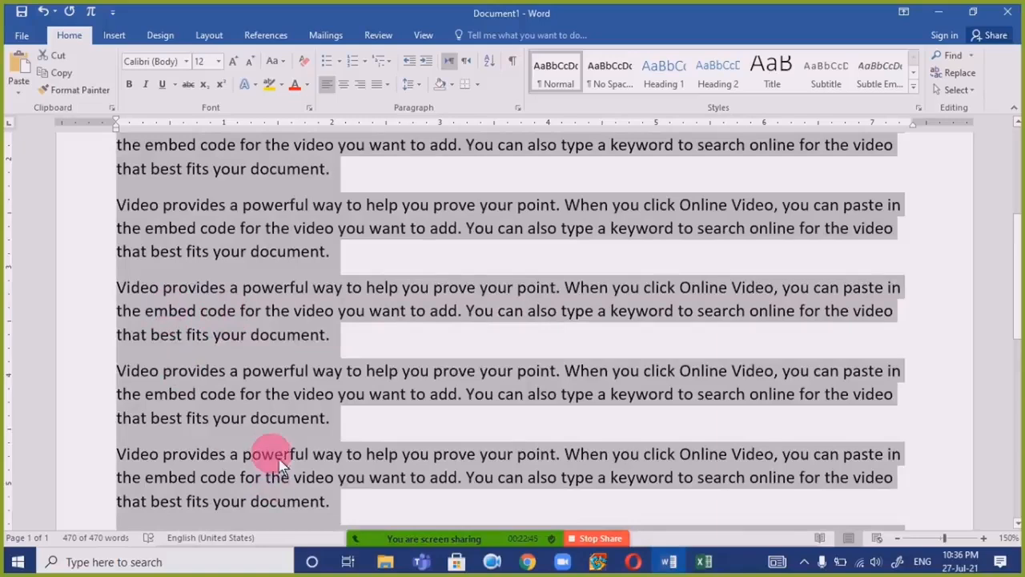
scroll(276, 449, down, 5)
scroll(276, 444, up, 3)
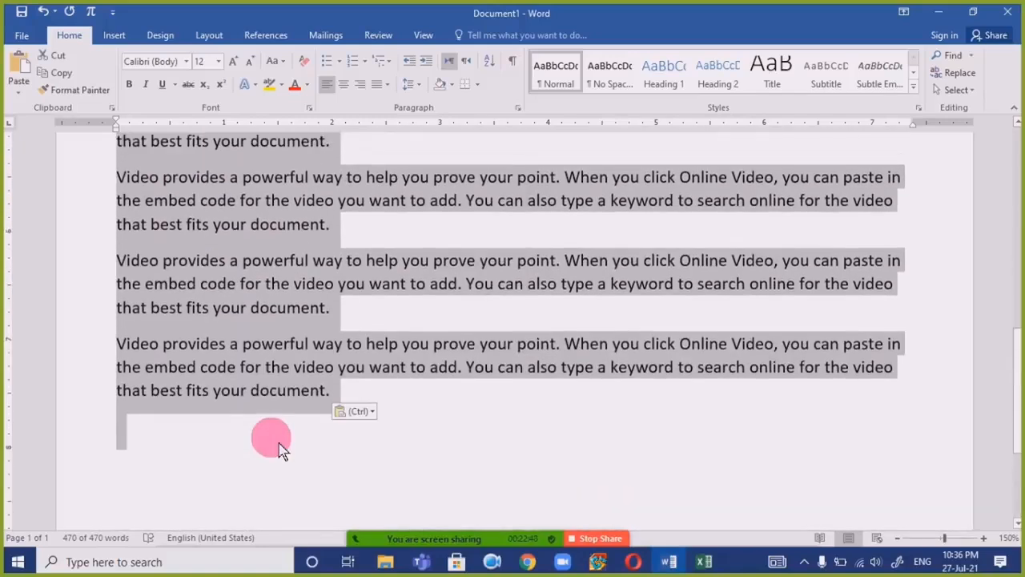
click(141, 434)
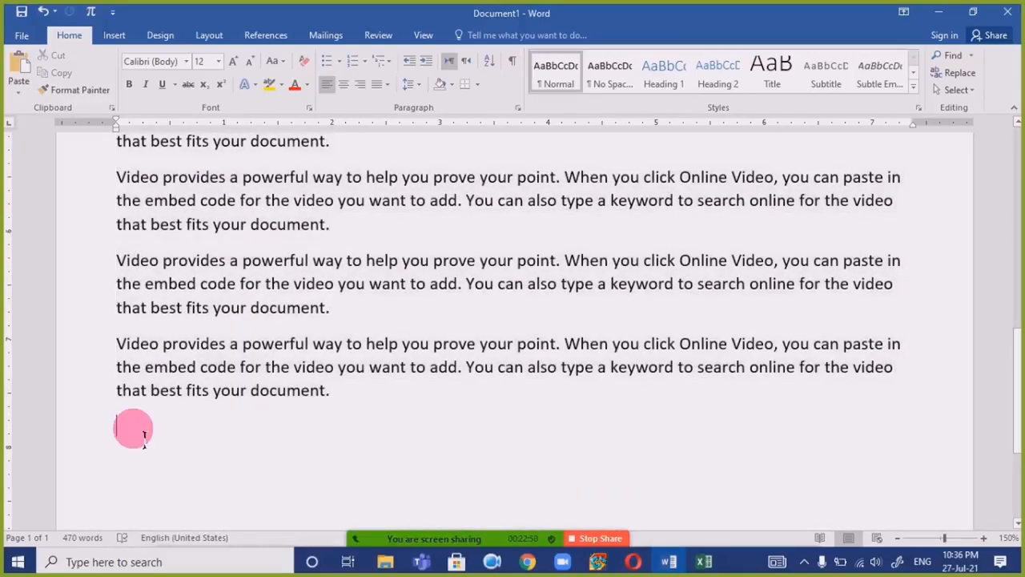
key(ctrl+v)
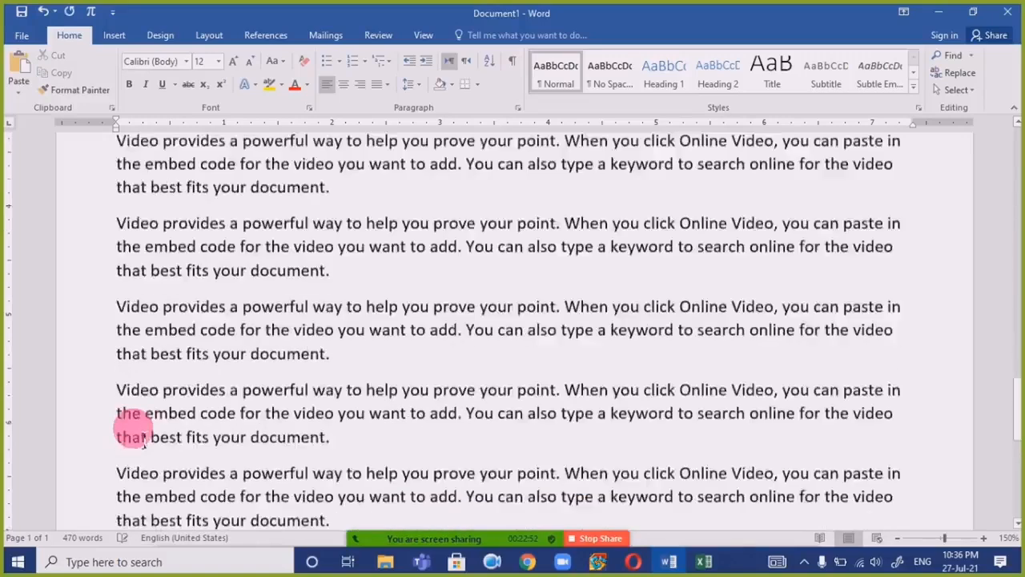
key(ctrl+v)
key(ctrl+v)
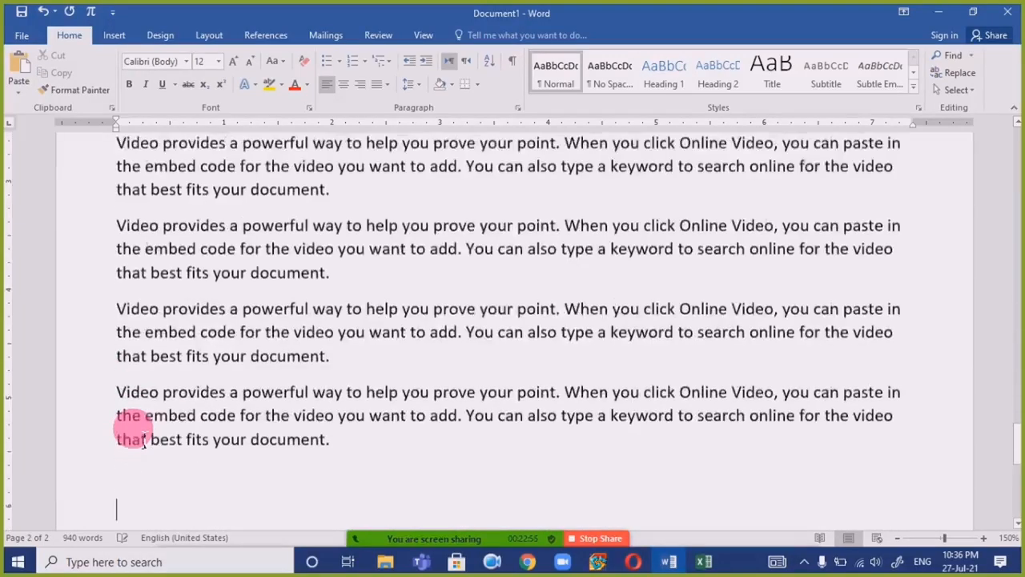
key(ctrl+v)
key(ctrl+v)
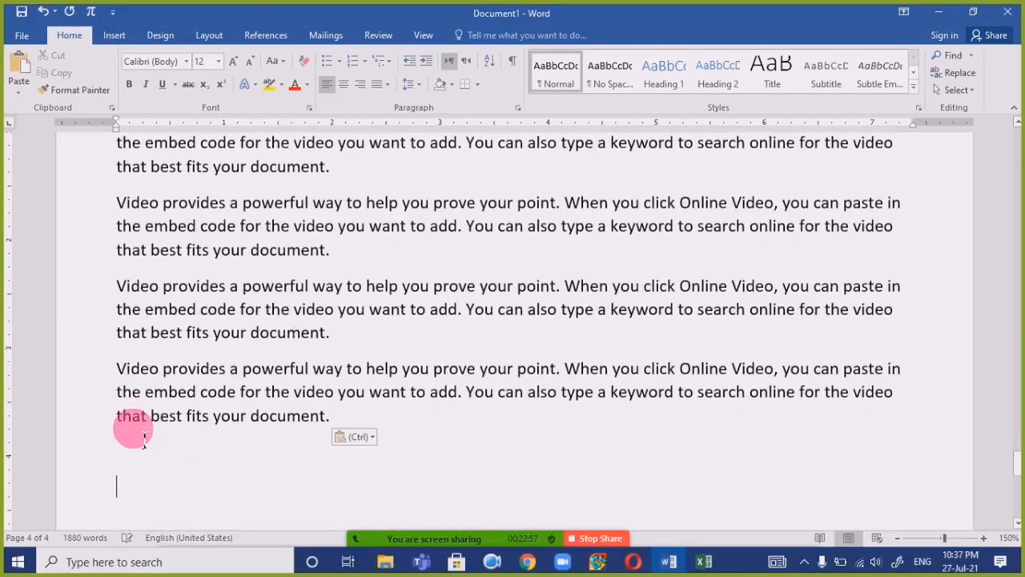
key(ctrl+v)
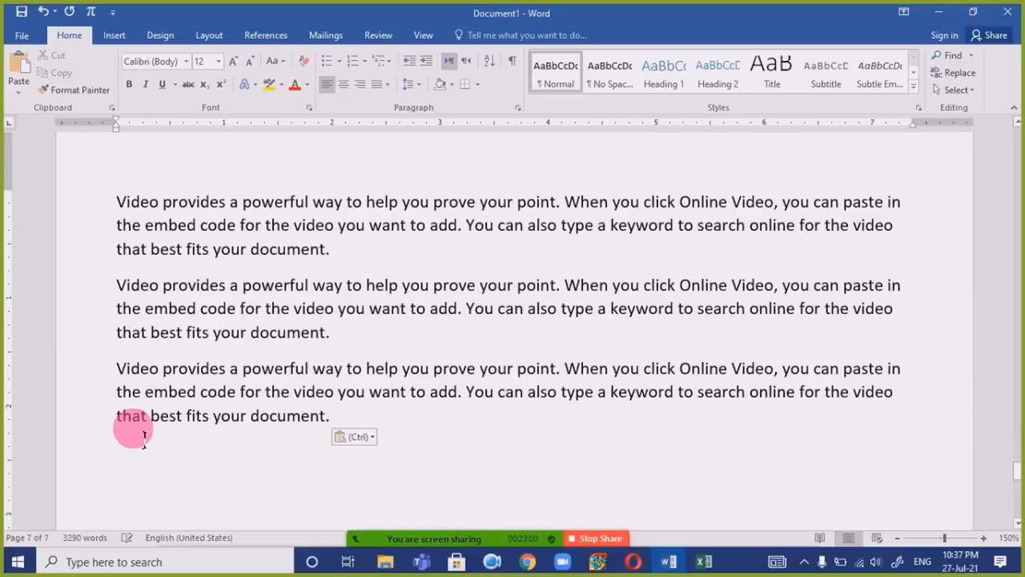
Copy the last five paragraphs and paste them at the end of the document after removing the extra blank line.
drag(330, 418, 59, 210)
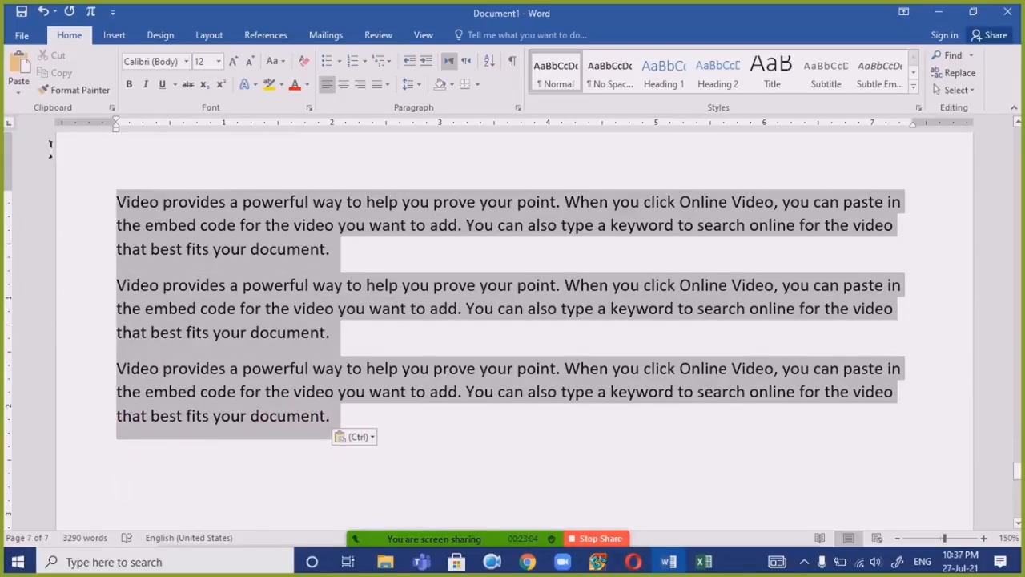
drag(50, 150, 124, 176)
key(ctrl+c)
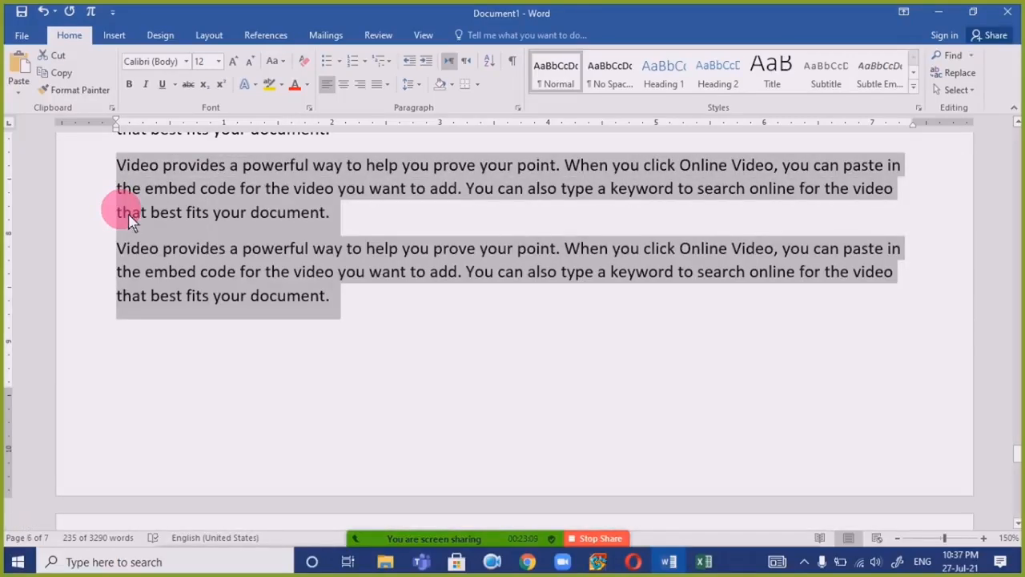
click(177, 274)
key(ctrl+End)
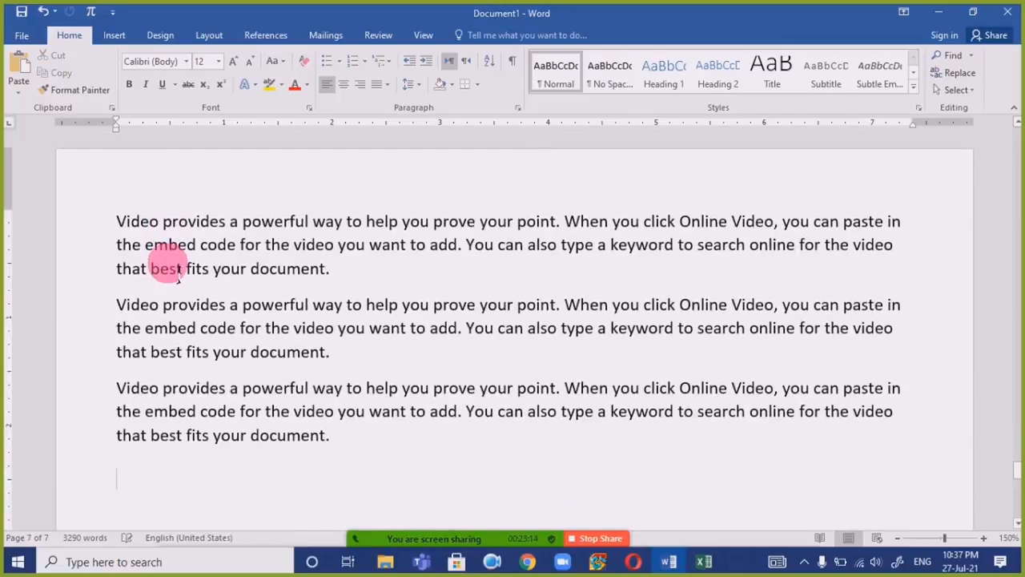
key(BackSpace)
key(ctrl+v)
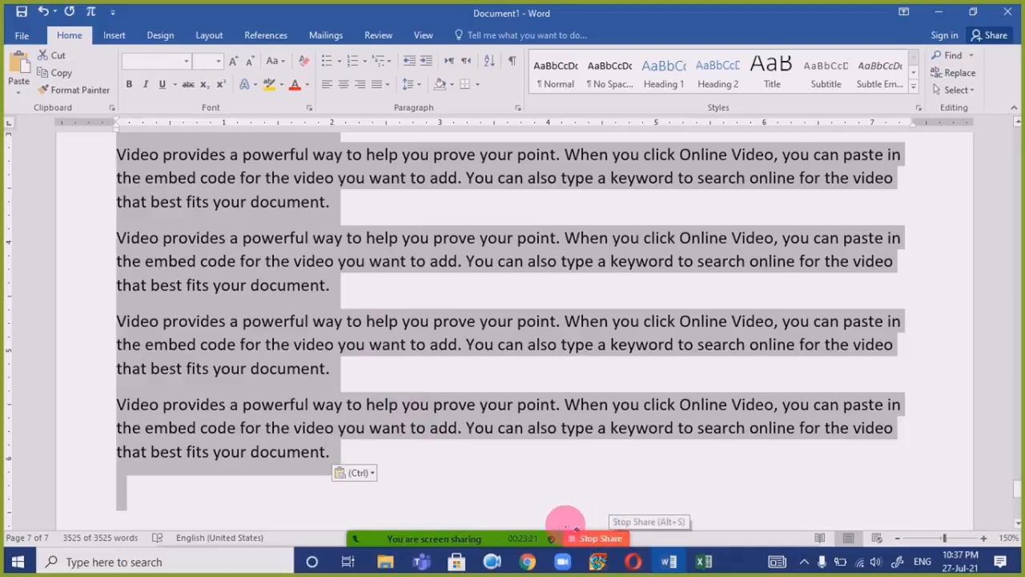
Open the meeting chat to read the latest participant messages, and minimize its window.
mouse_move(559, 545)
click(798, 521)
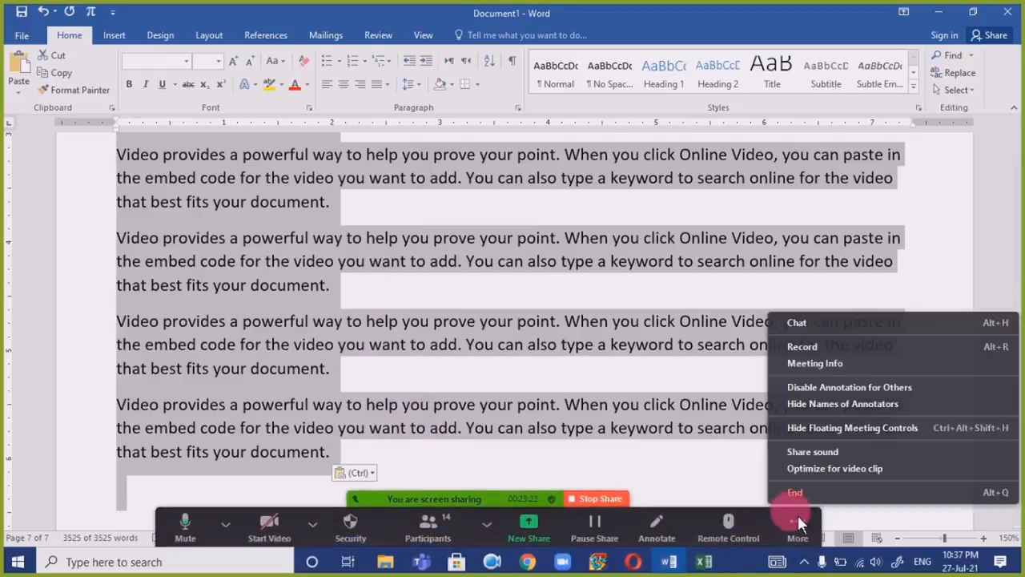
click(825, 326)
click(665, 371)
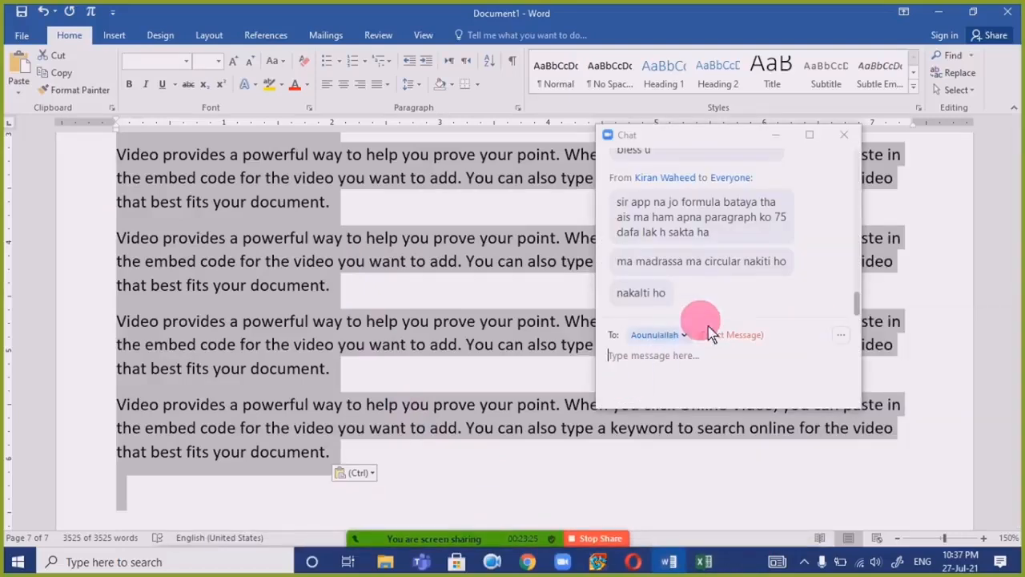
click(775, 136)
Clear the selection of the whole document and place the cursor in the second-to-last paragraph.
key(ctrl+a)
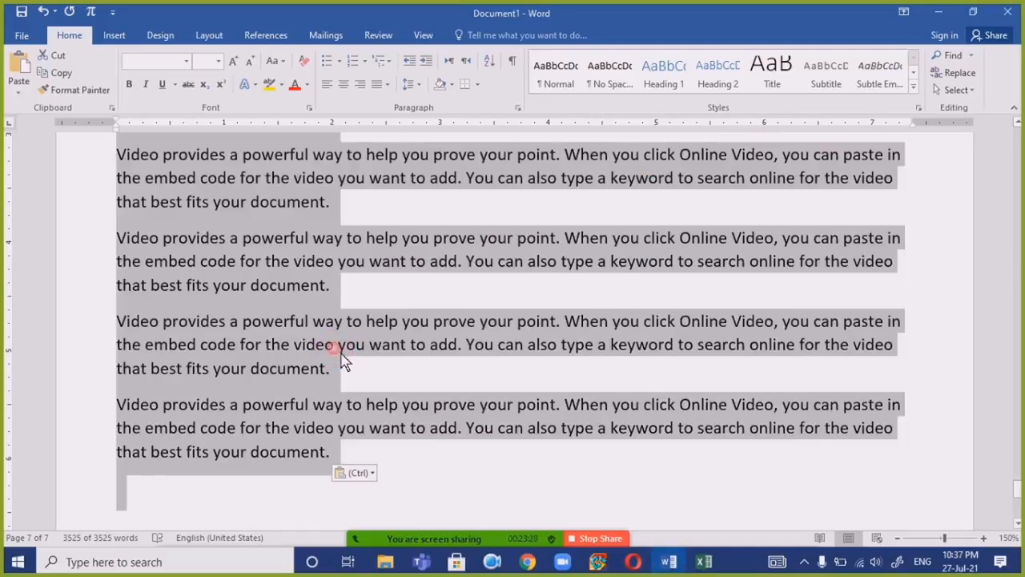
click(335, 345)
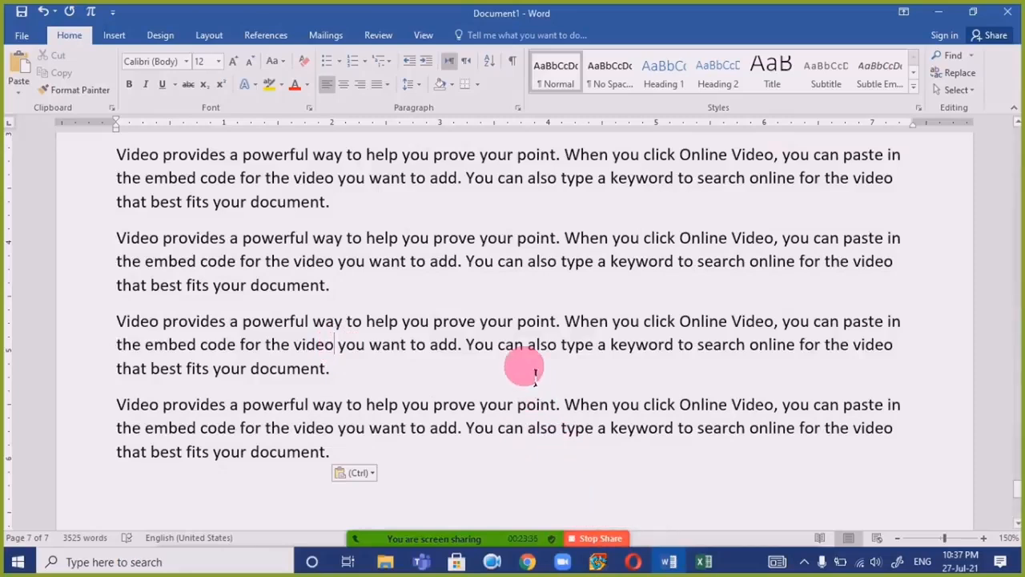
click(514, 351)
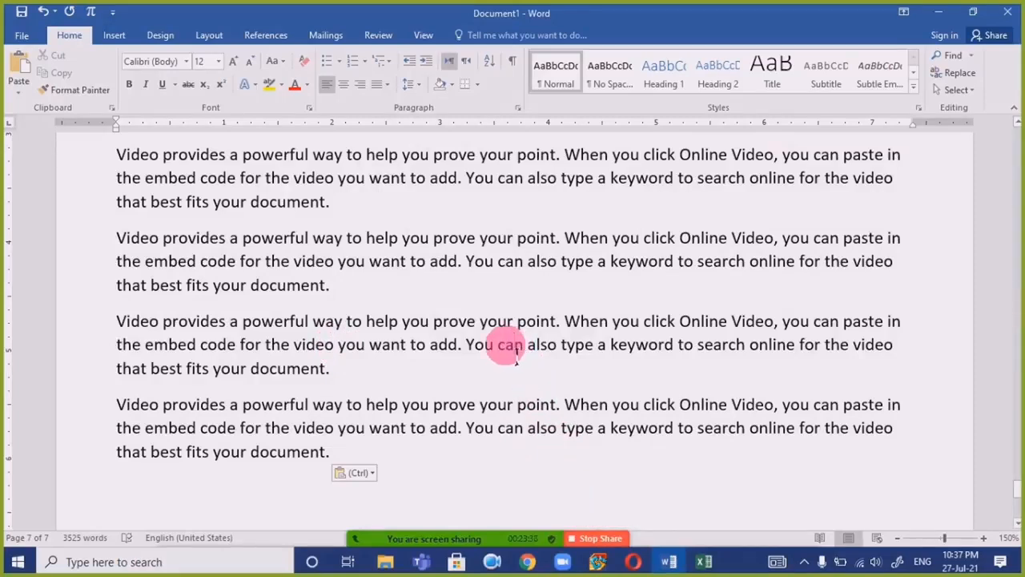